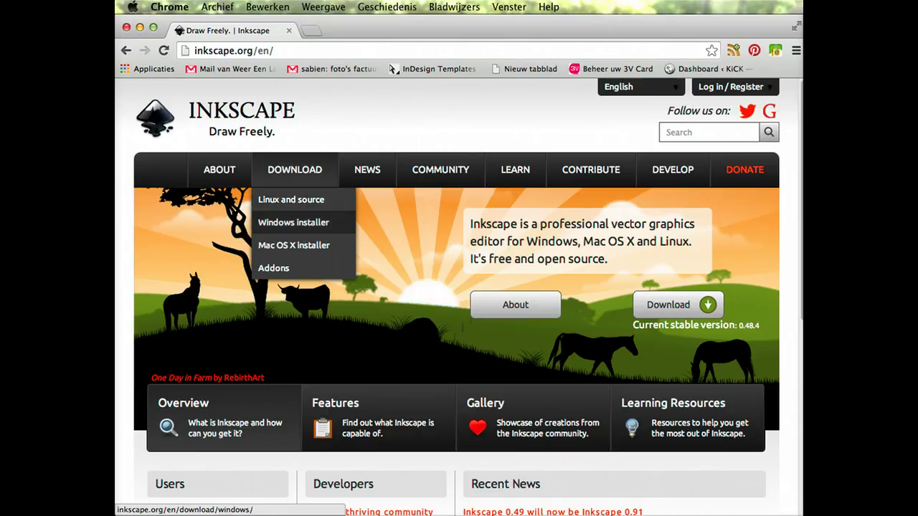
Step: Open Inkscape's Windows installer page for version 0.48.4 and scroll through it
left_click(293, 223)
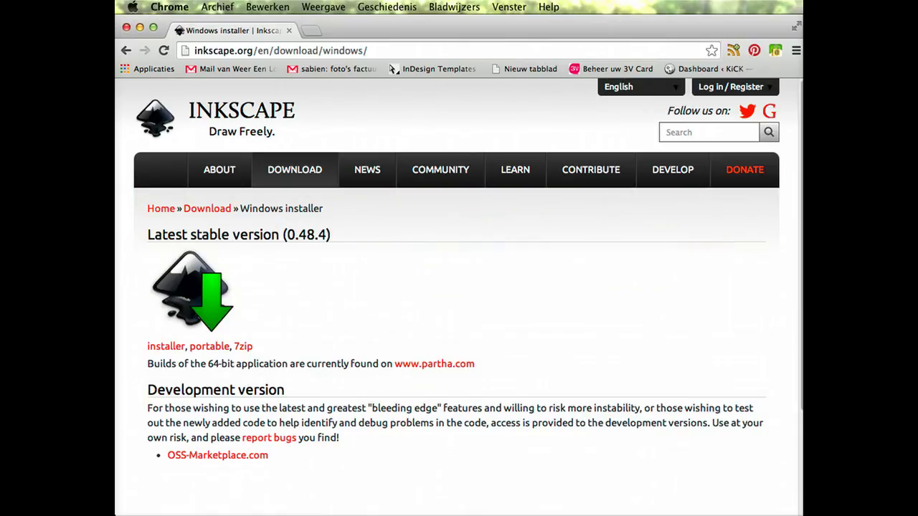
scroll(459, 286, "down", 2)
scroll(459, 287, "down", 3)
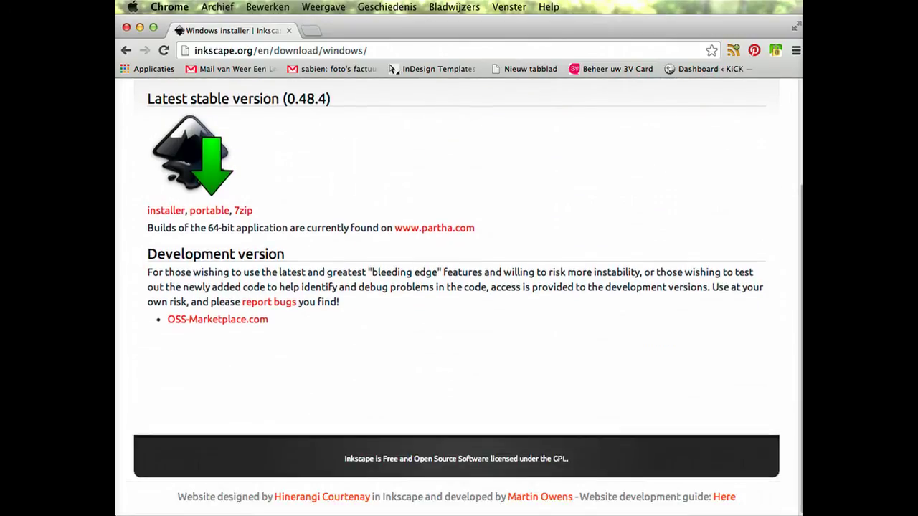
scroll(459, 287, "up", 5)
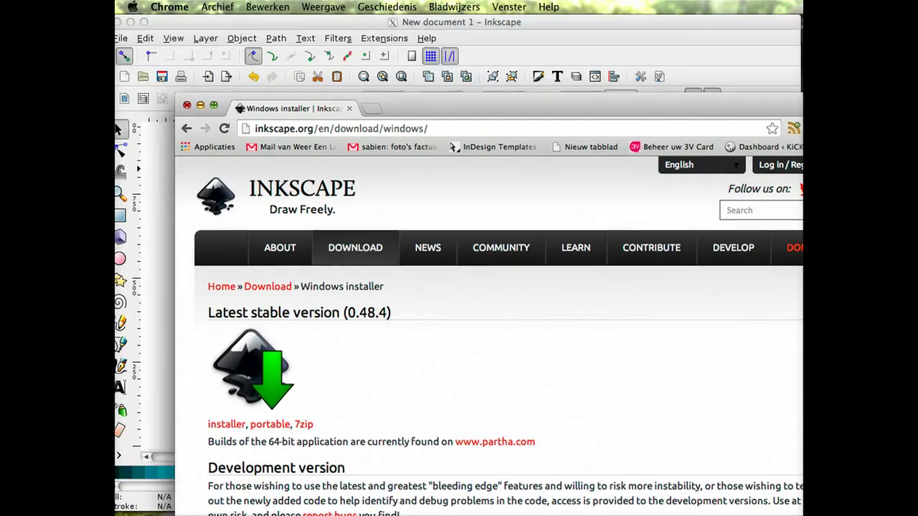
Step: Switch to Inkscape and draw a blue rectangle in the upper middle of the page
left_click(162, 98)
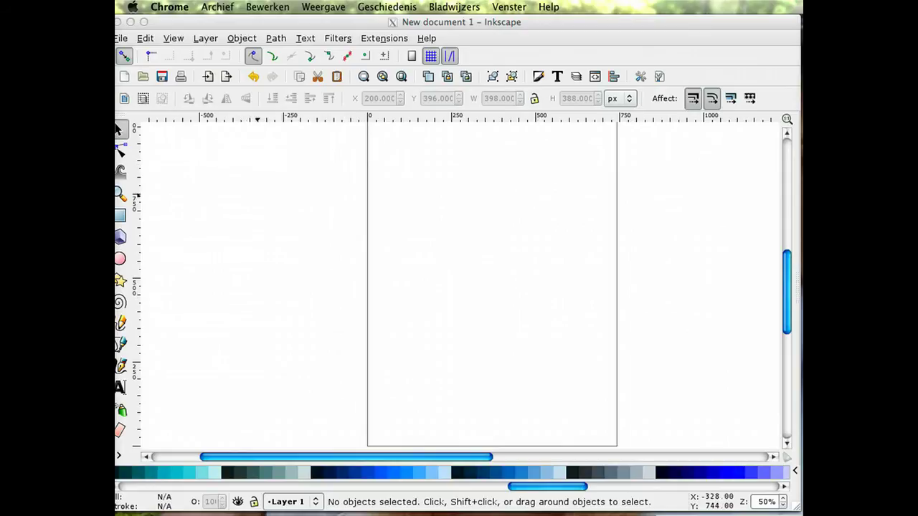
left_click(138, 131)
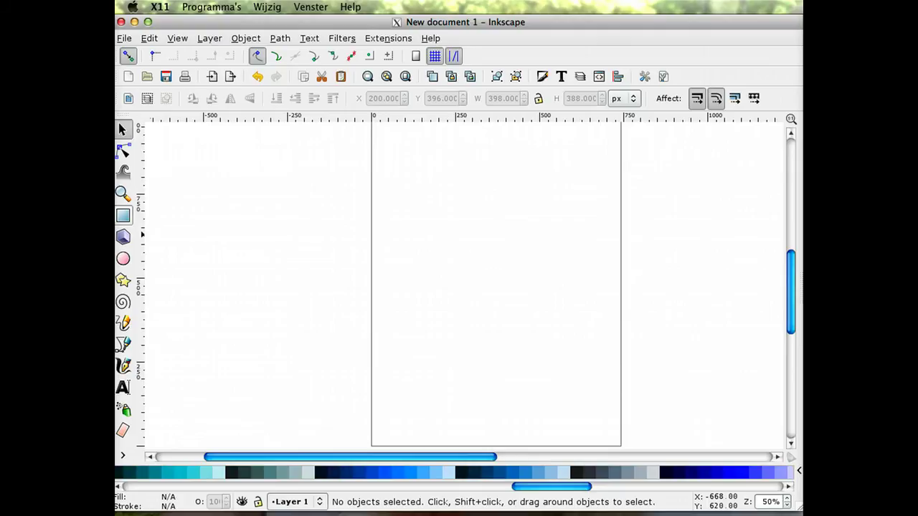
left_click(123, 215)
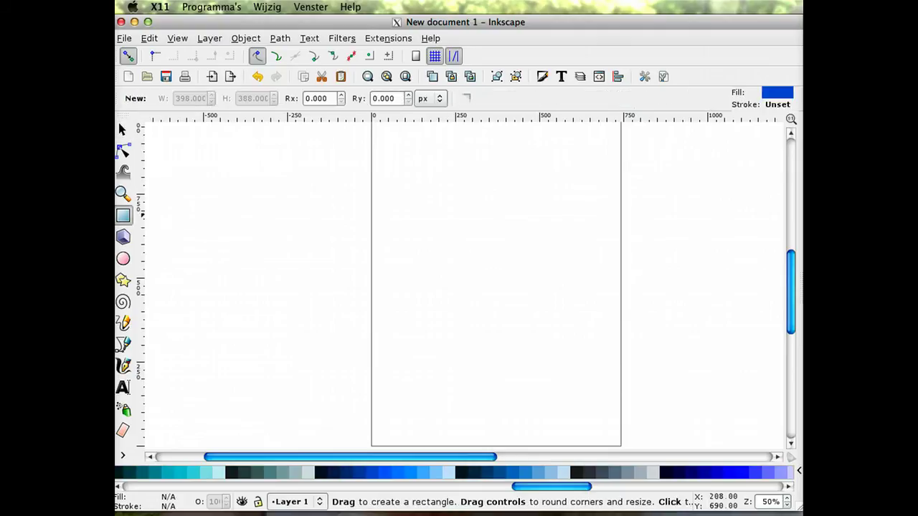
mouse_move(425, 197)
left_mouse_down()
mouse_move(428, 213)
mouse_move(550, 310)
left_mouse_up()
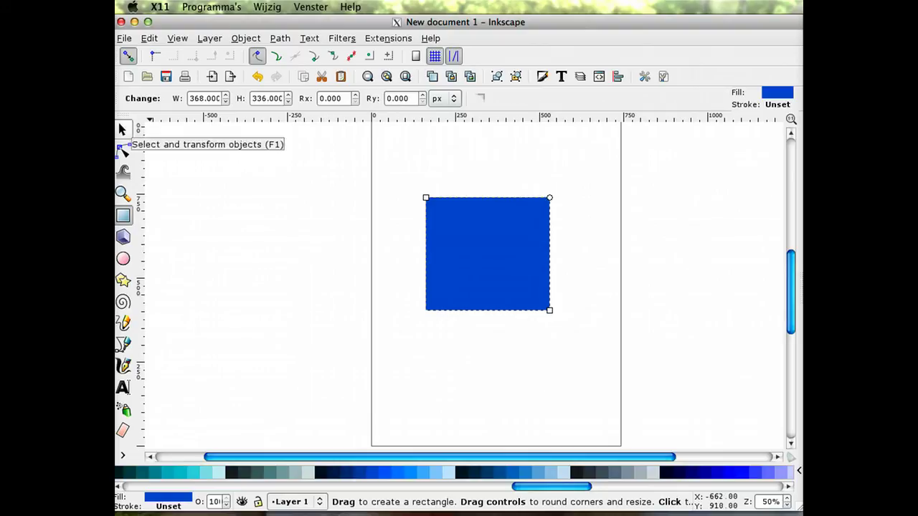
Step: Enlarge the square slightly and rotate it about 41° into a diamond around its top corner
left_click(120, 146)
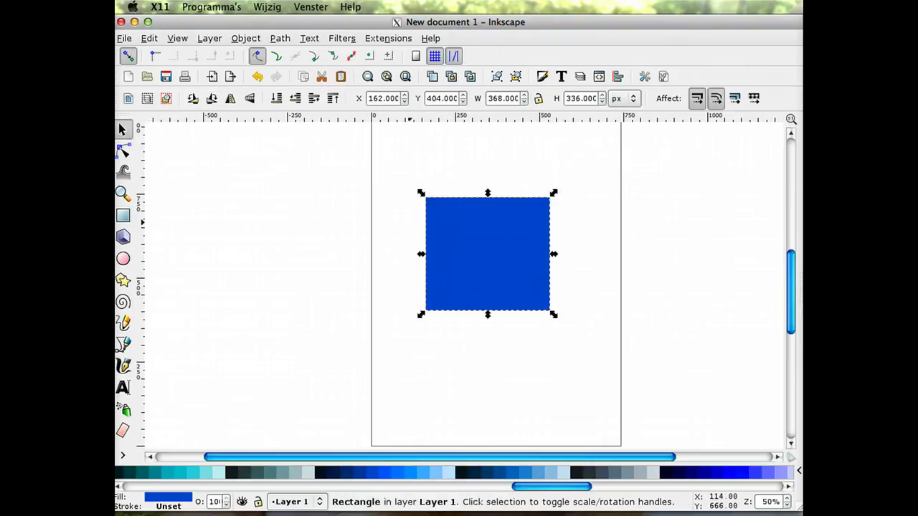
mouse_move(421, 193)
left_mouse_down()
mouse_move(463, 221)
mouse_move(379, 156)
mouse_move(406, 180)
left_mouse_up()
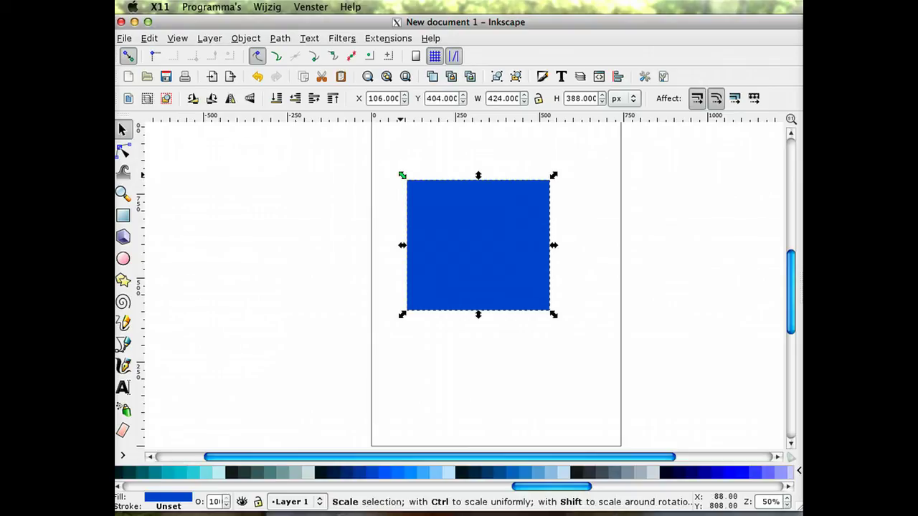
left_click(479, 245)
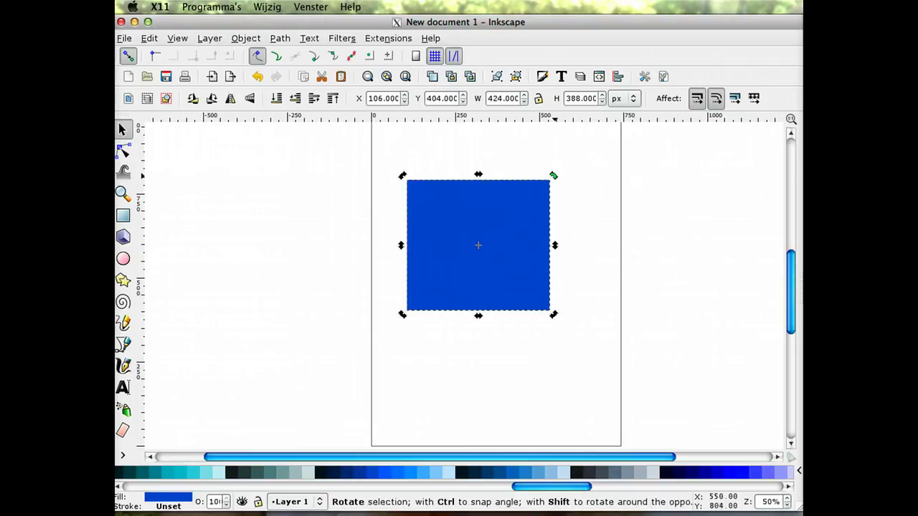
mouse_move(553, 175)
left_mouse_down()
mouse_move(581, 243)
mouse_move(573, 235)
left_mouse_up()
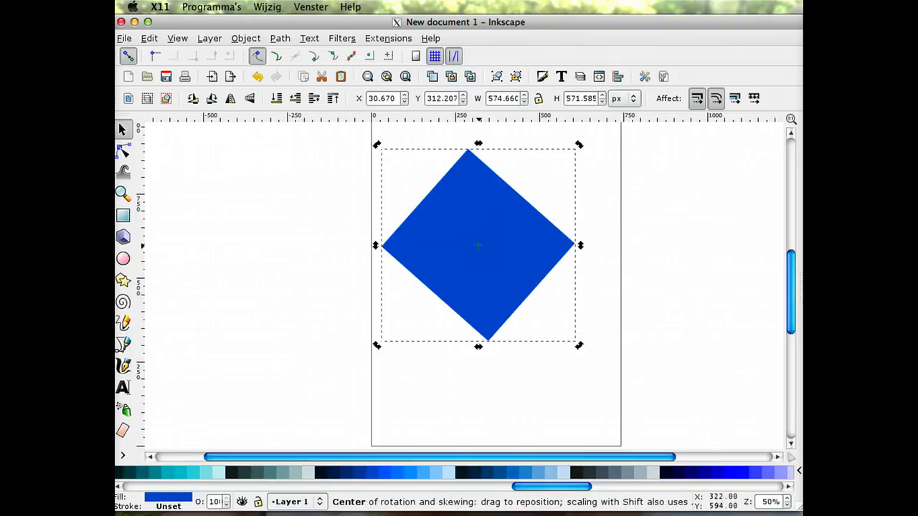
left_click_drag(478, 246, 466, 152)
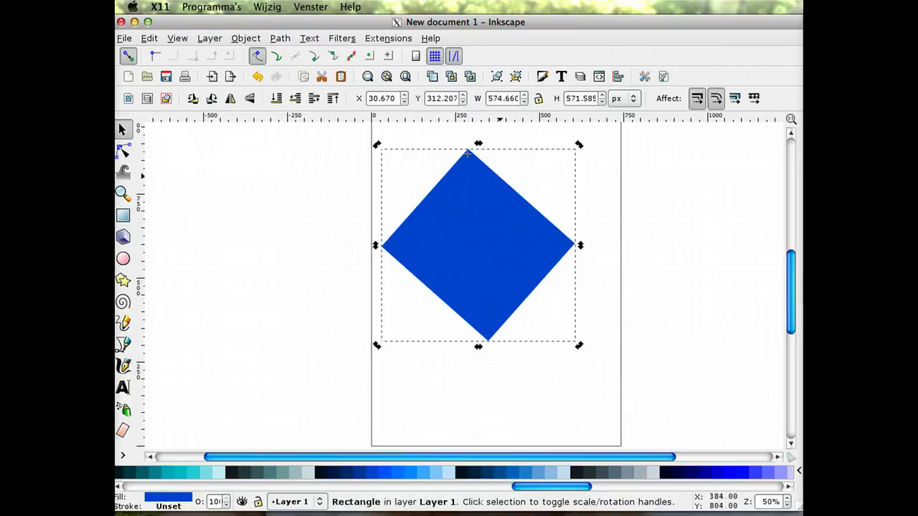
mouse_move(579, 345)
left_mouse_down()
mouse_move(411, 358)
mouse_move(581, 338)
left_mouse_up()
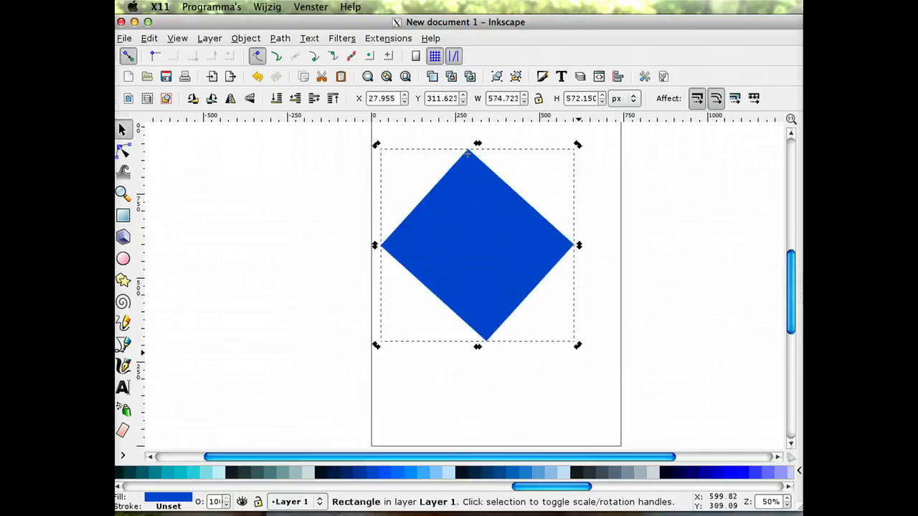
Step: Draw a circle over the diamond's lower half and fill it olive green #89A02C
left_click(123, 259)
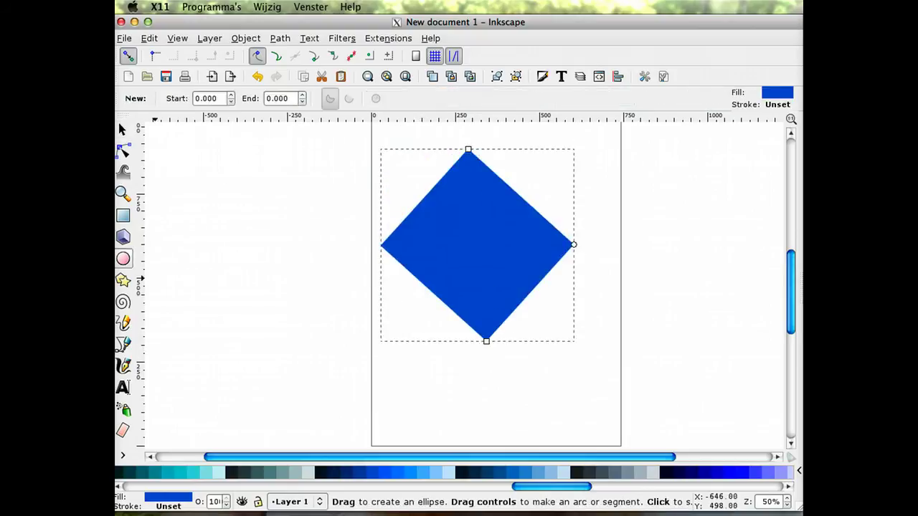
left_click_drag(399, 222, 559, 380)
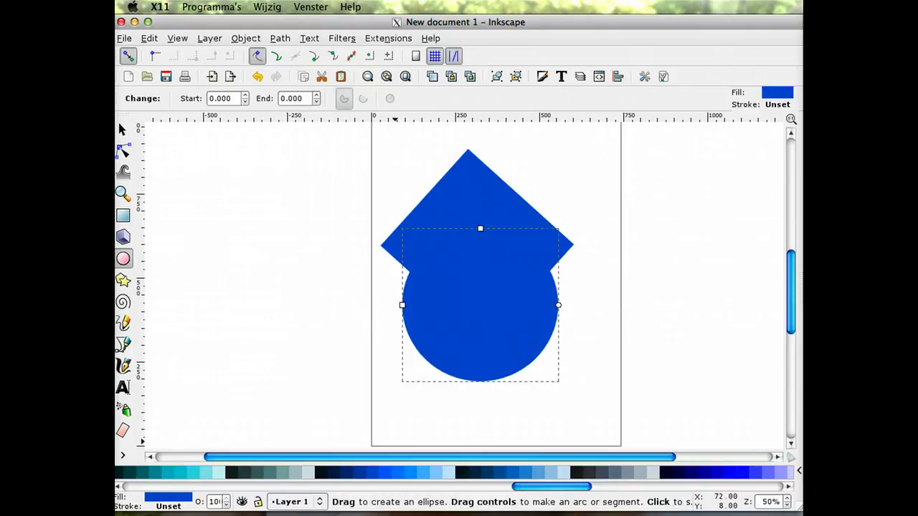
scroll(458, 472, "left", 2)
scroll(459, 472, "left", 3)
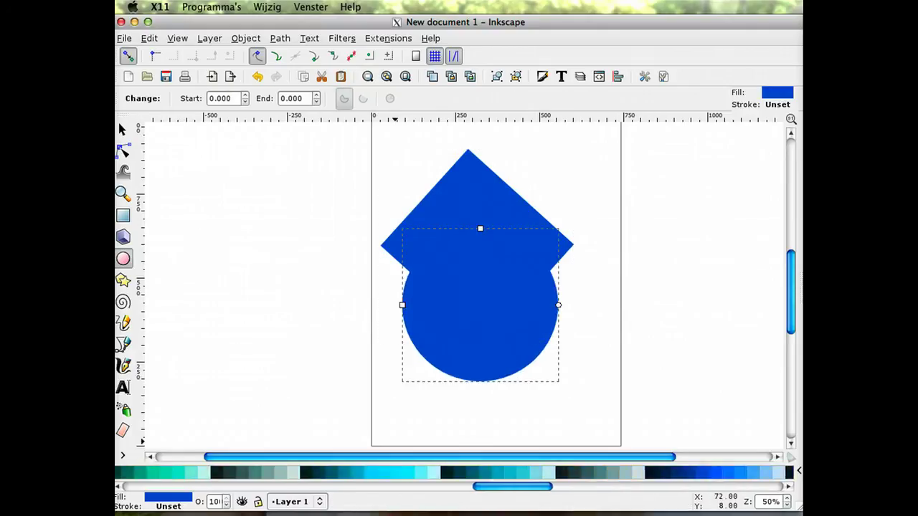
scroll(459, 472, "left", 2)
scroll(459, 471, "left", 3)
scroll(459, 472, "left", 2)
scroll(459, 472, "left", 3)
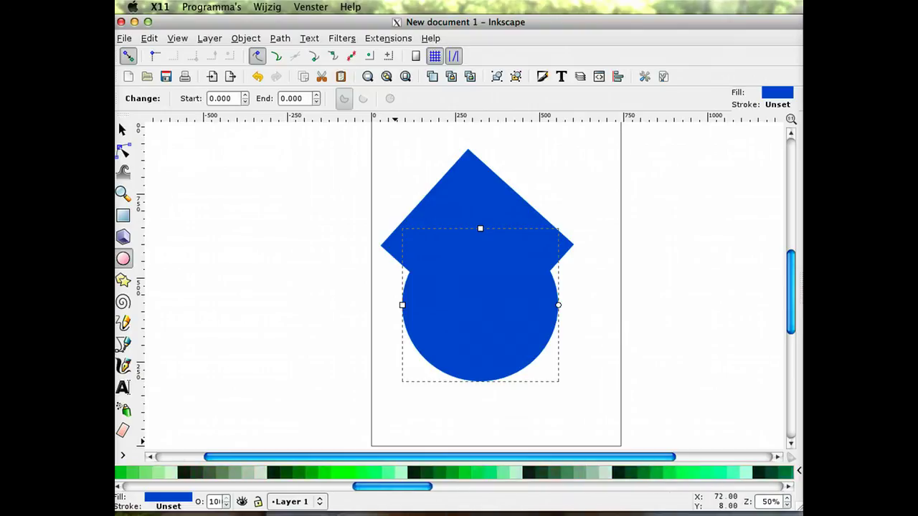
scroll(459, 472, "left", 3)
scroll(459, 471, "left", 2)
scroll(459, 472, "left", 1)
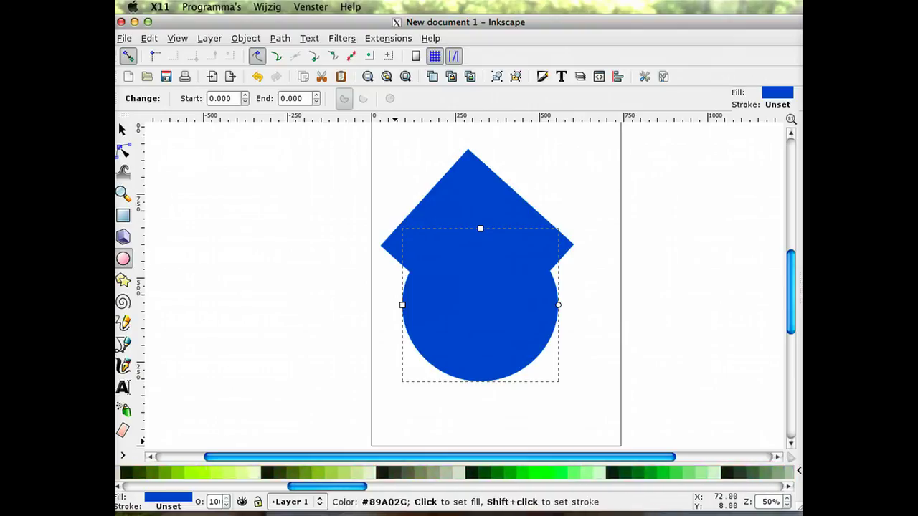
left_click(319, 472)
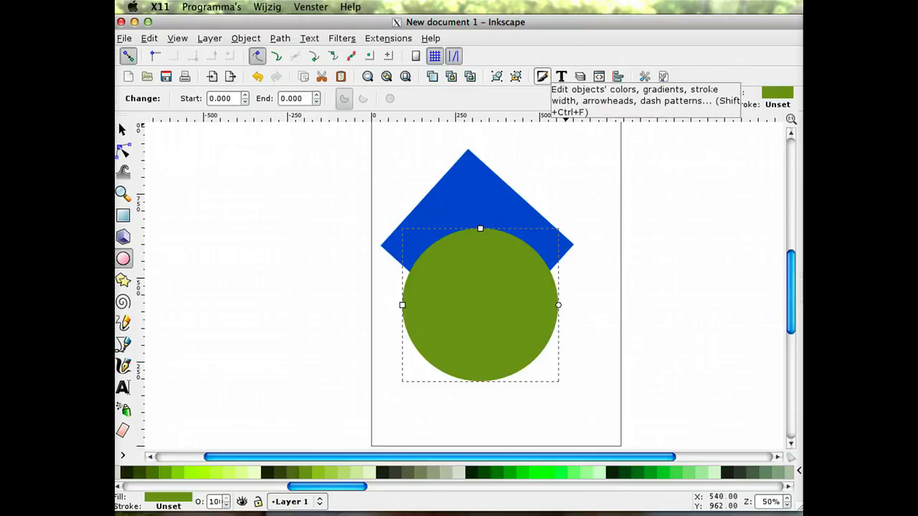
left_click(542, 76)
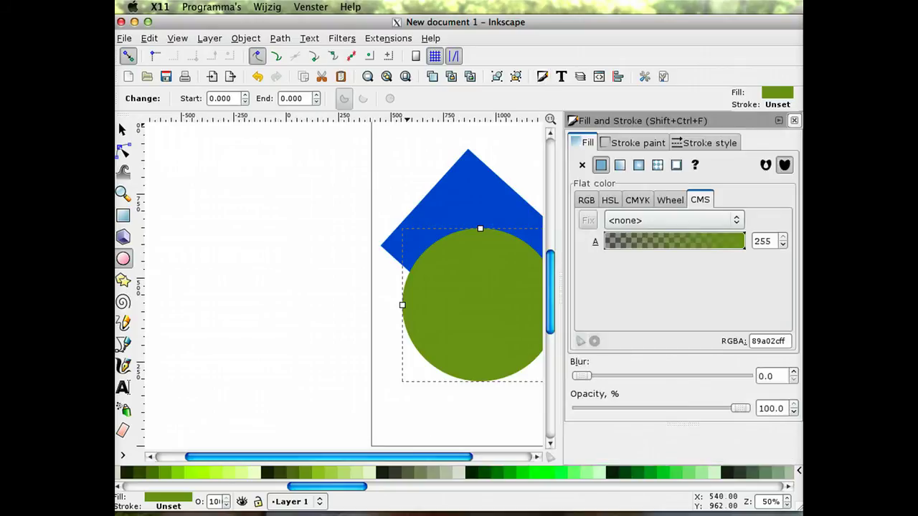
Step: Shift the circle's fill hue on the colour wheel to teal green #49B68C
left_click(670, 200)
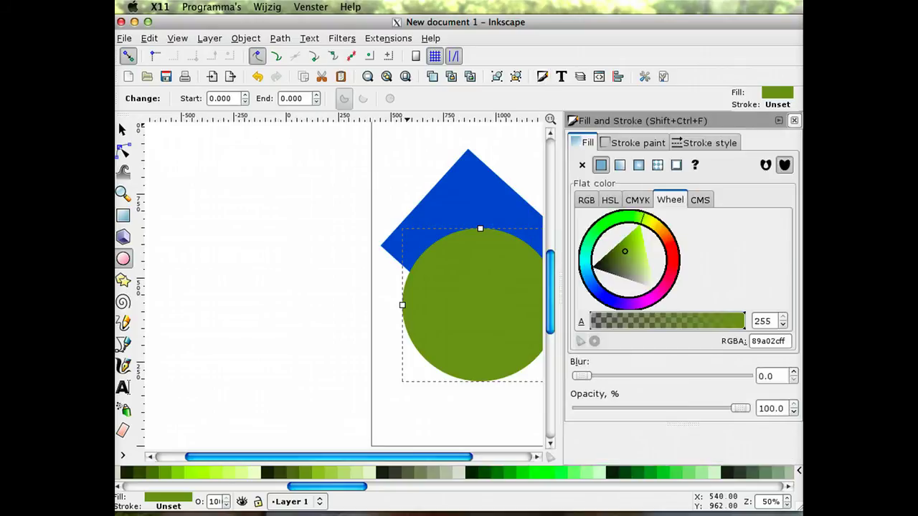
left_click(637, 200)
left_click(609, 200)
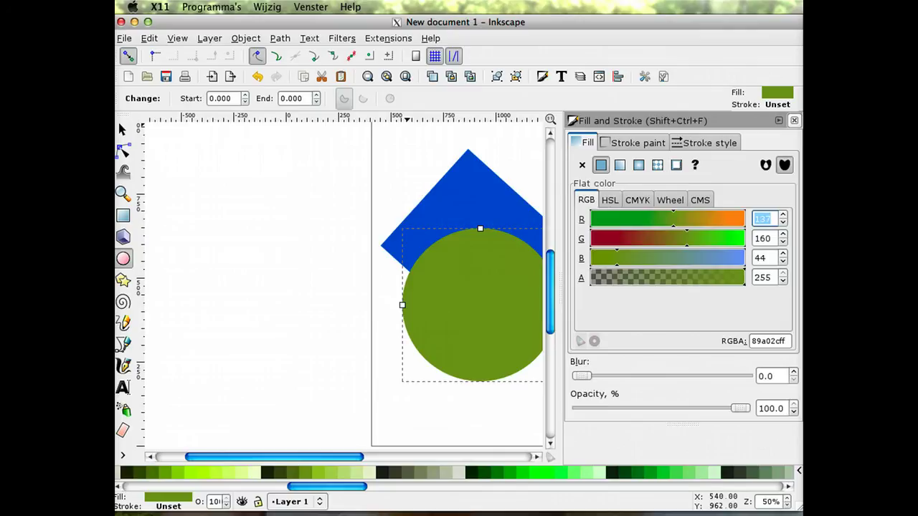
left_click(670, 200)
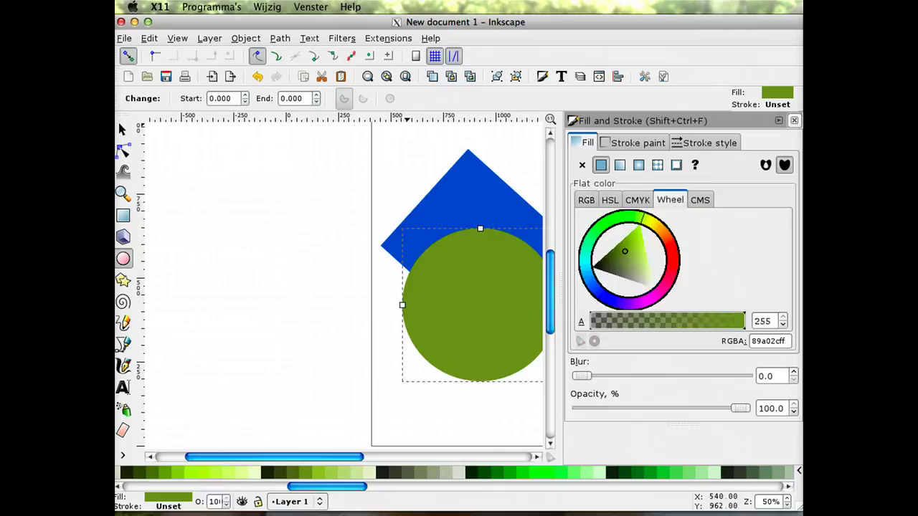
mouse_move(640, 216)
left_mouse_down()
mouse_move(608, 219)
mouse_move(586, 244)
mouse_move(651, 247)
mouse_move(623, 258)
left_mouse_up()
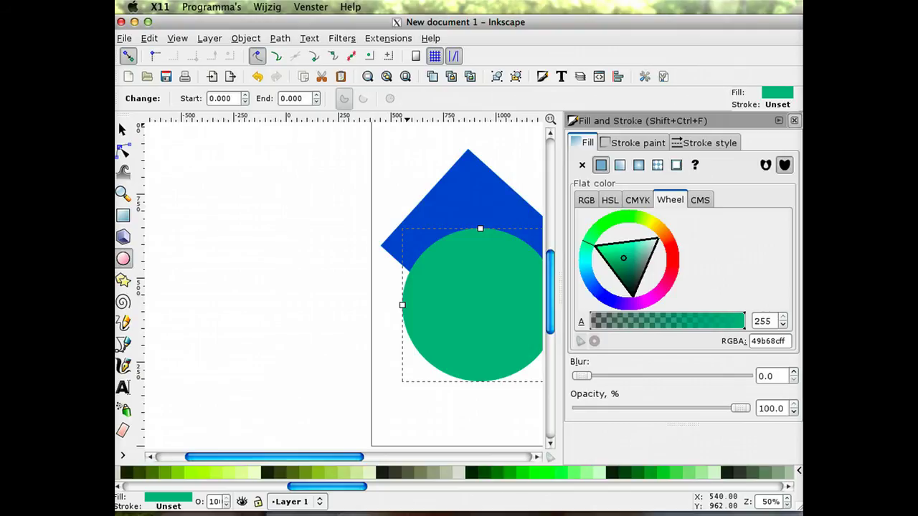
left_click(794, 121)
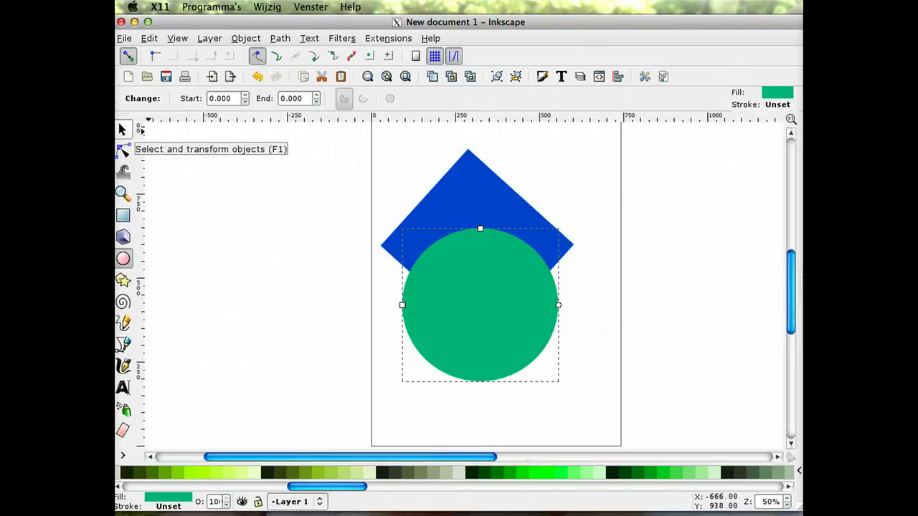
Step: Draw a yellow-green #CCFF00 19-point star over the shapes and toggle its polygon/star mode
left_click(122, 129)
key("Escape")
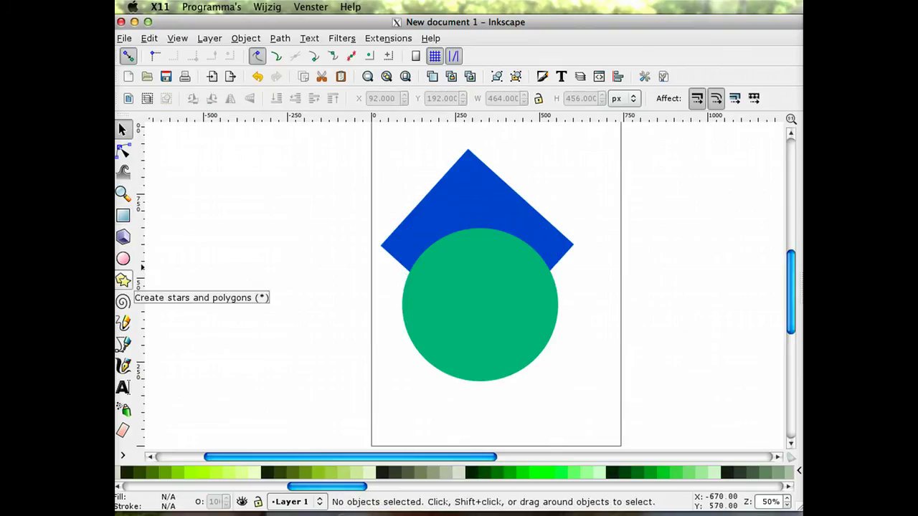
left_click(123, 279)
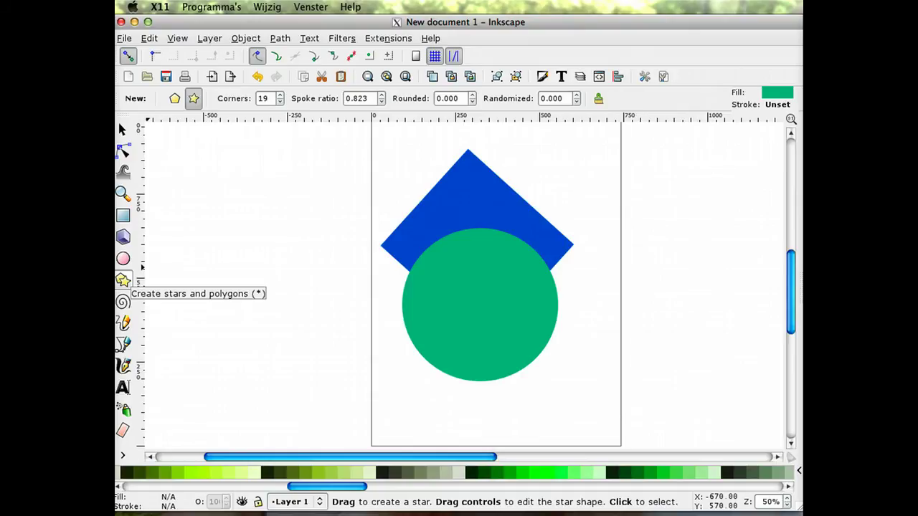
mouse_move(453, 277)
left_mouse_down()
mouse_move(480, 234)
mouse_move(513, 312)
left_mouse_up()
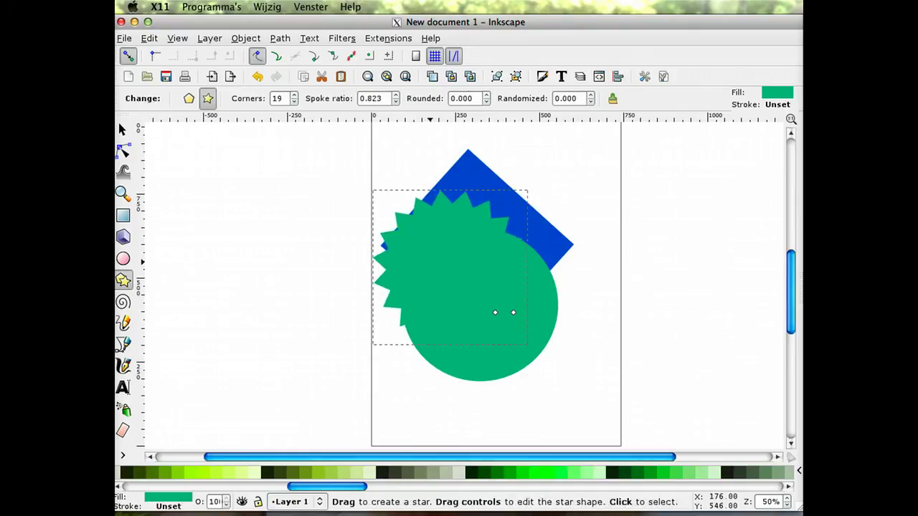
left_click(198, 472)
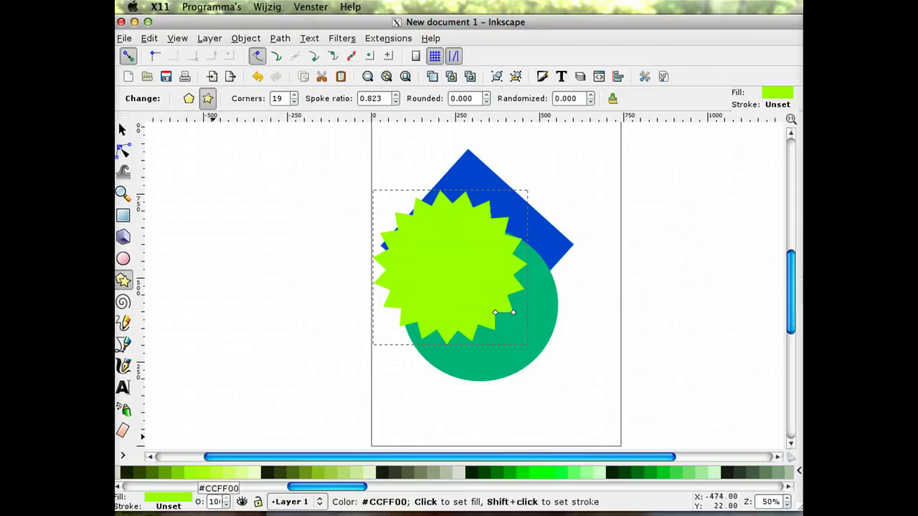
left_click(189, 98)
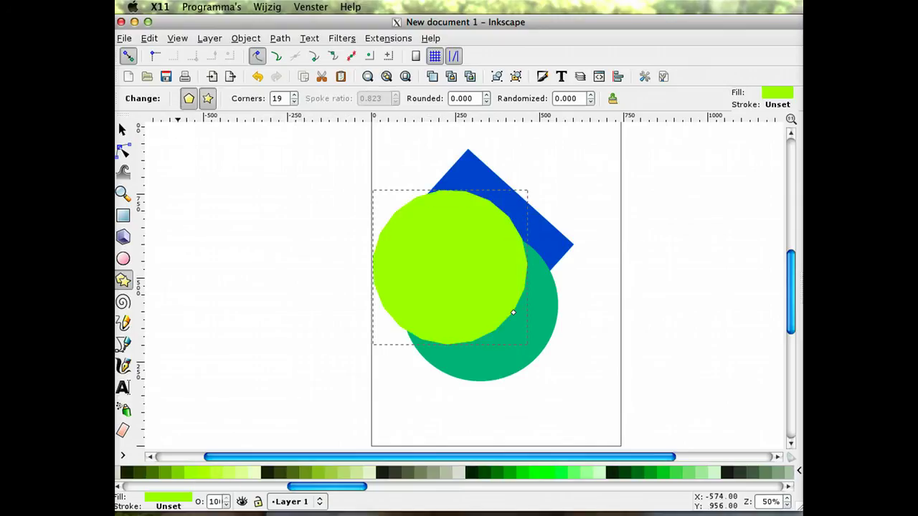
left_click(207, 98)
Step: Move the star over the shapes, enlarge it slightly, then delete it
left_click(122, 129)
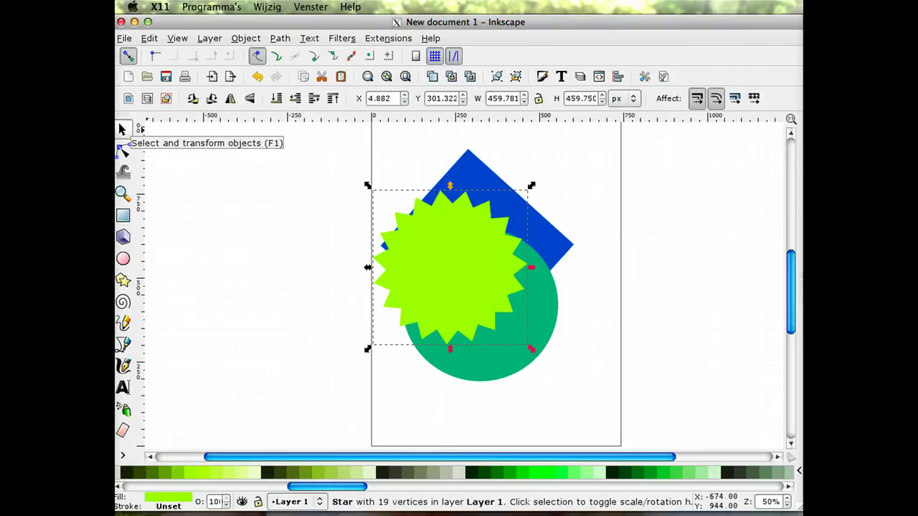
left_click_drag(450, 267, 479, 273)
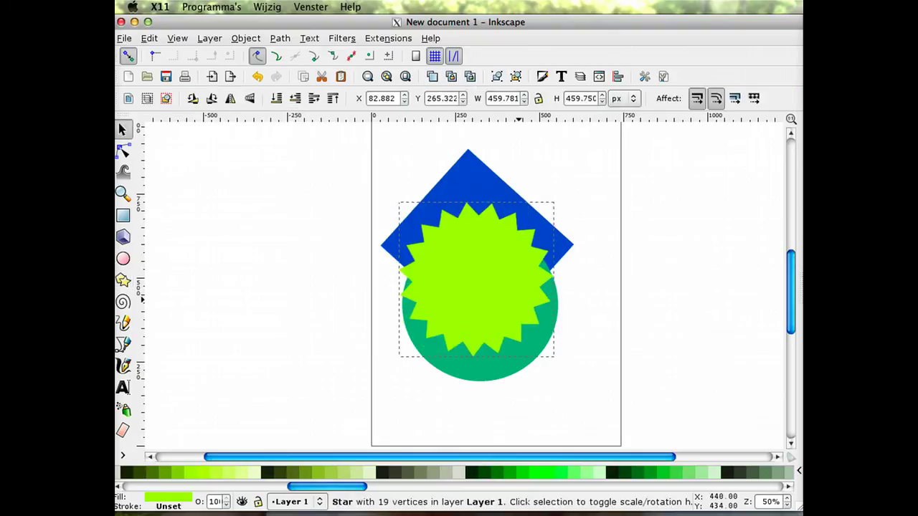
left_click_drag(394, 358, 408, 366)
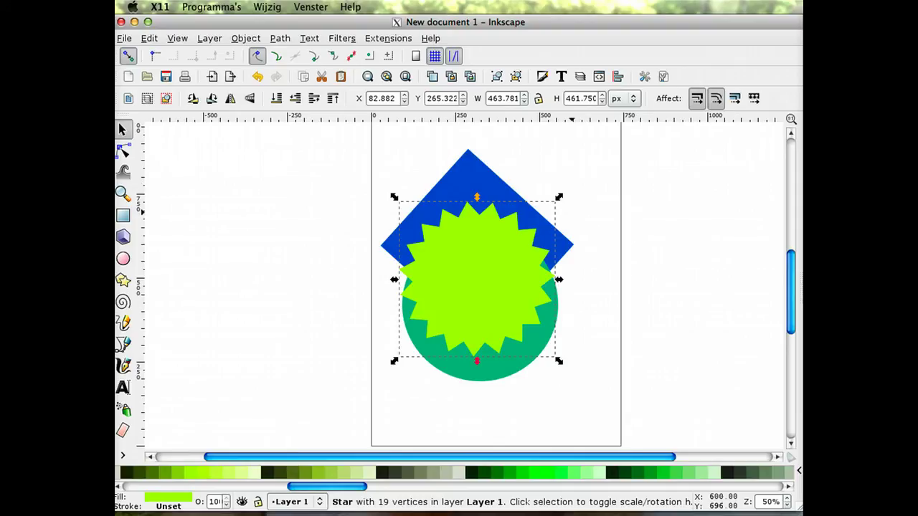
key("Delete")
Step: Delete the blue square and the green circle
left_click(536, 236)
key("Delete")
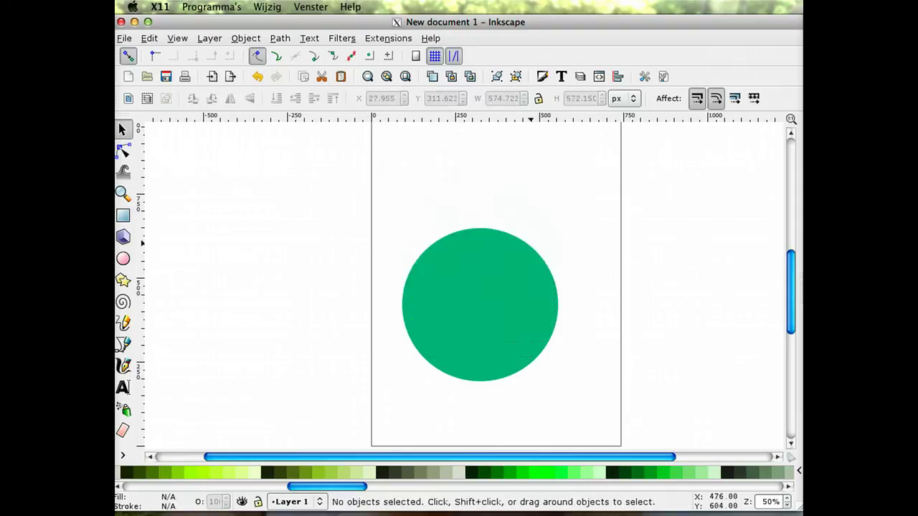
left_click(521, 269)
key("Delete")
Step: Draw a 307 × 307 px square with Ctrl held and fill it dark green
left_click(123, 215)
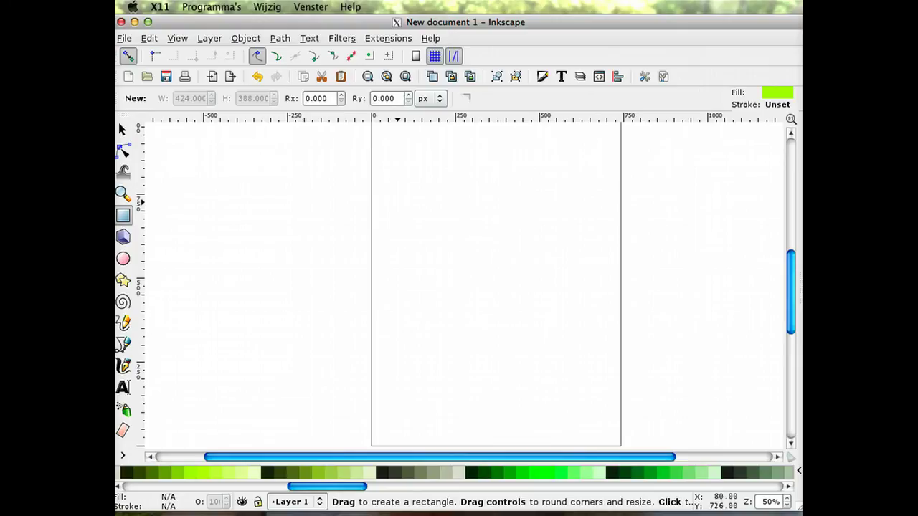
key("ctrl")
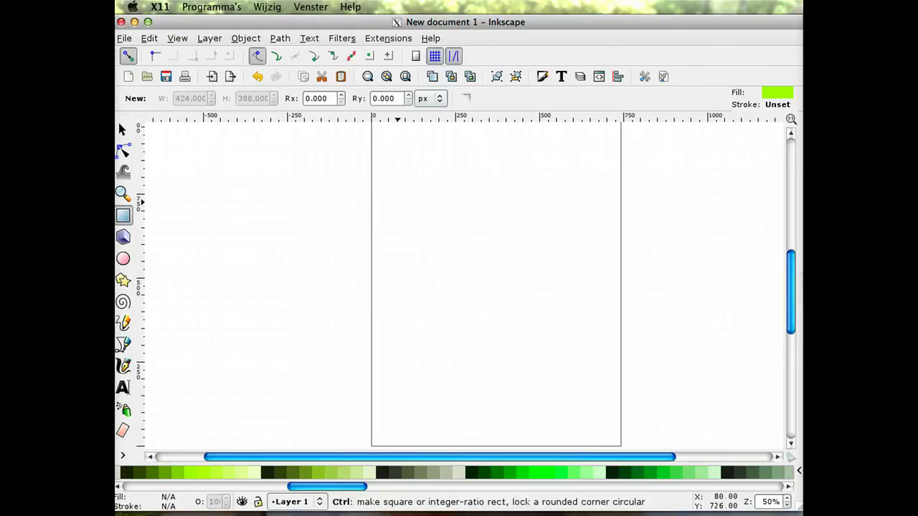
left_click_drag(397, 202, 501, 305)
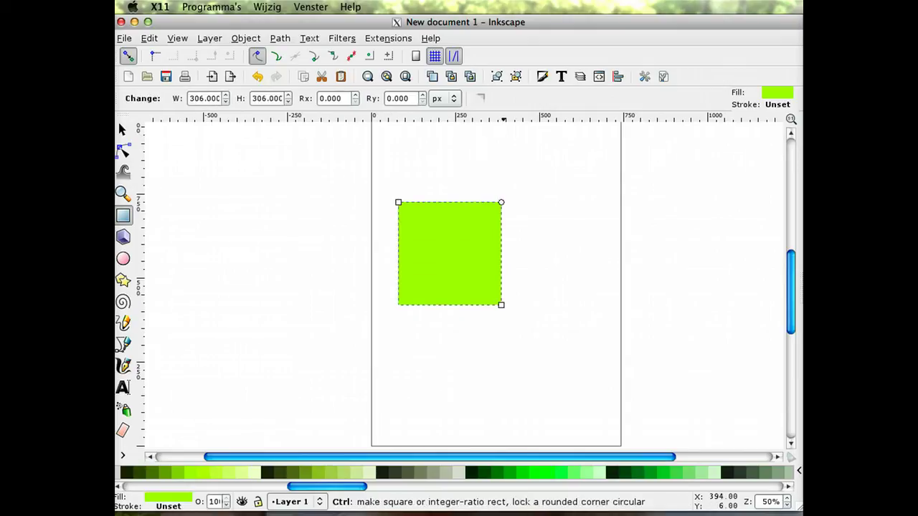
left_click(508, 472)
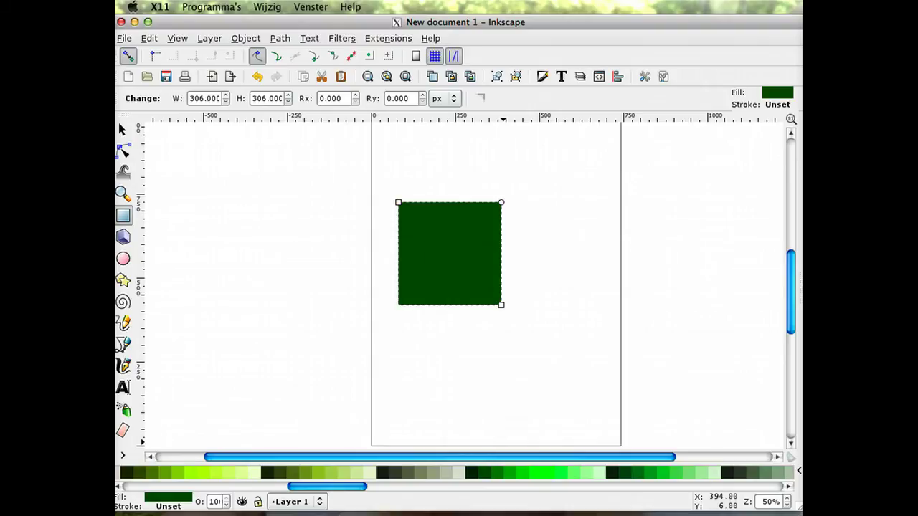
Step: Round the square's corners with the Node tool, then restore them to sharp
key("super+Tab")
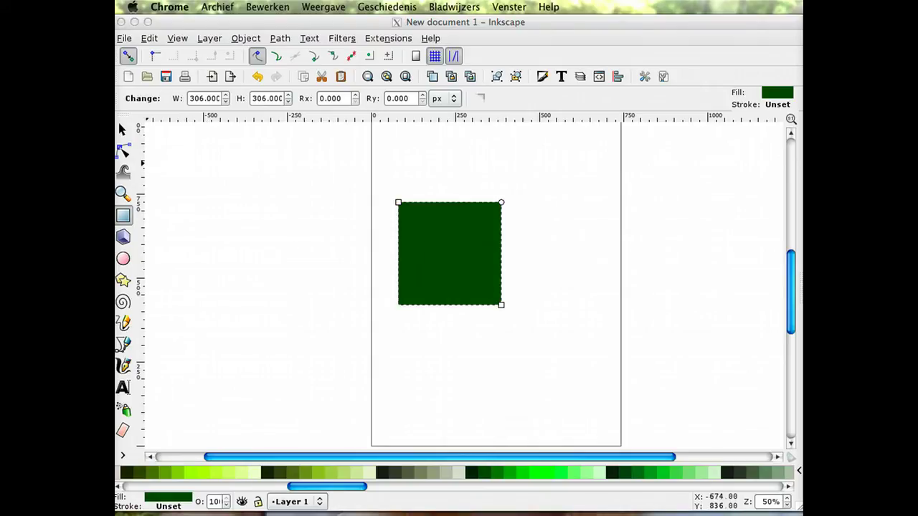
key("super+Tab")
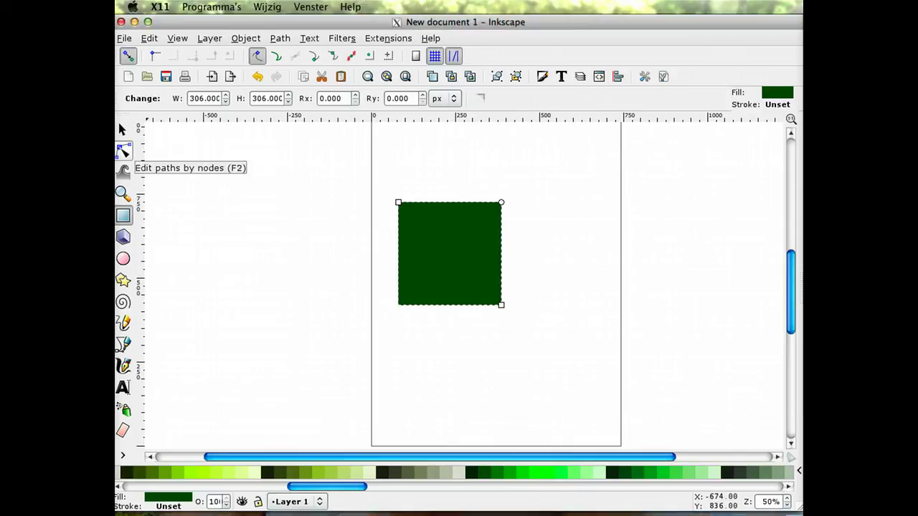
left_click(123, 151)
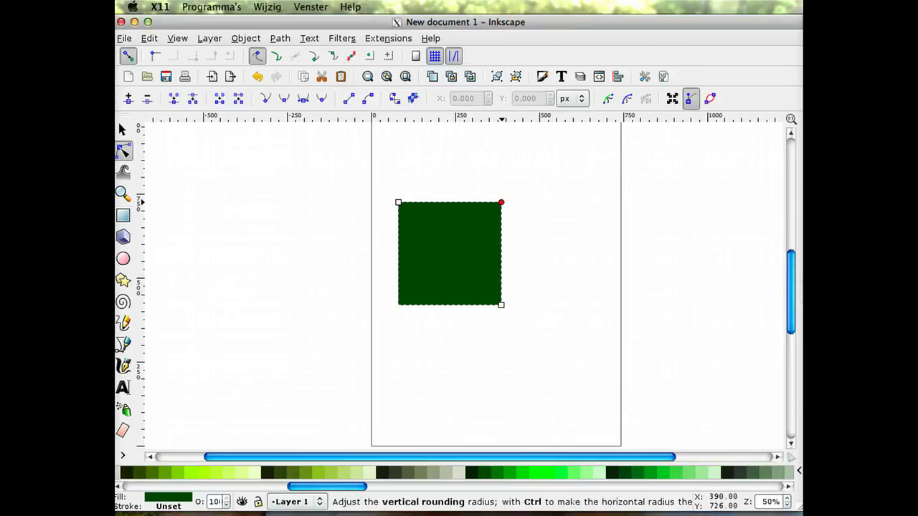
left_click_drag(500, 202, 500, 253)
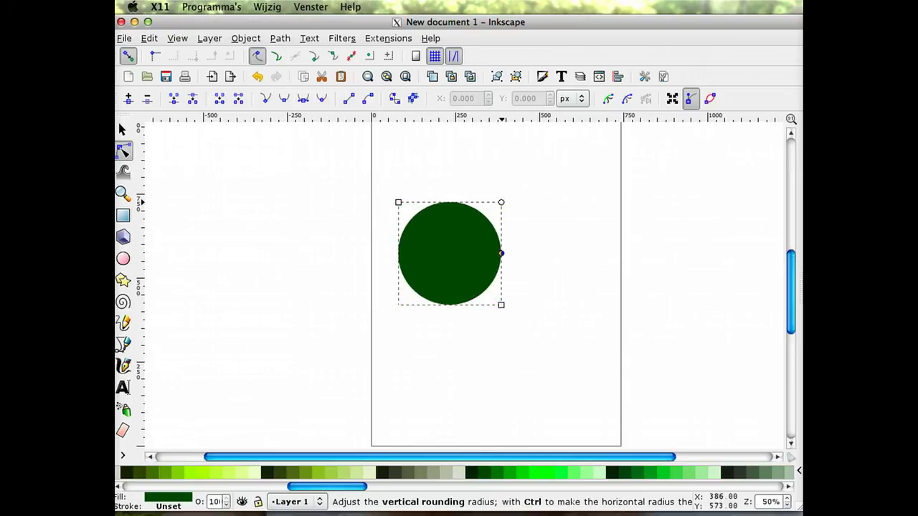
left_click_drag(501, 253, 501, 202)
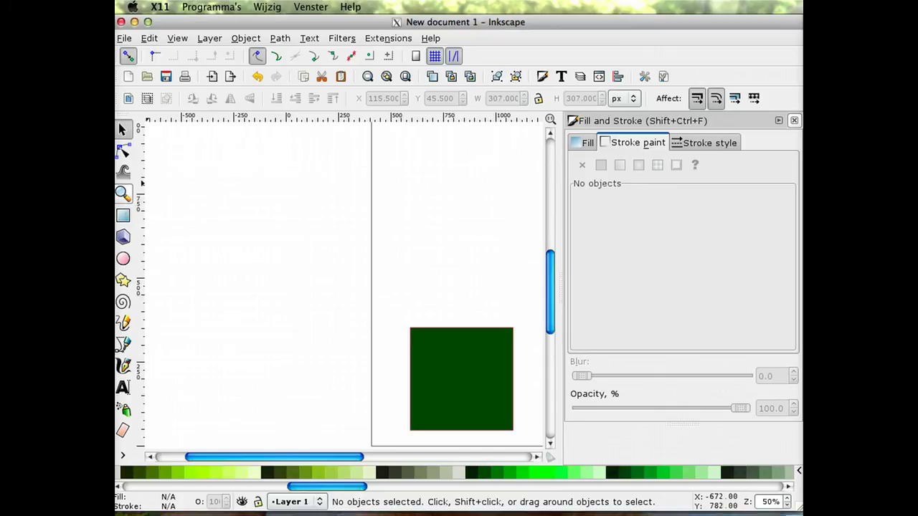
Step: Zoom to 100% and move the dark green square up on the page
left_click(123, 194)
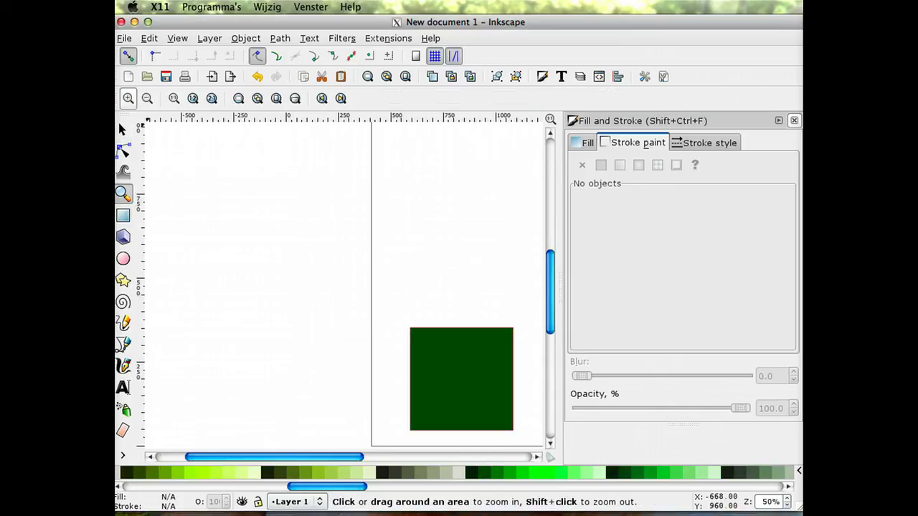
left_click(128, 98)
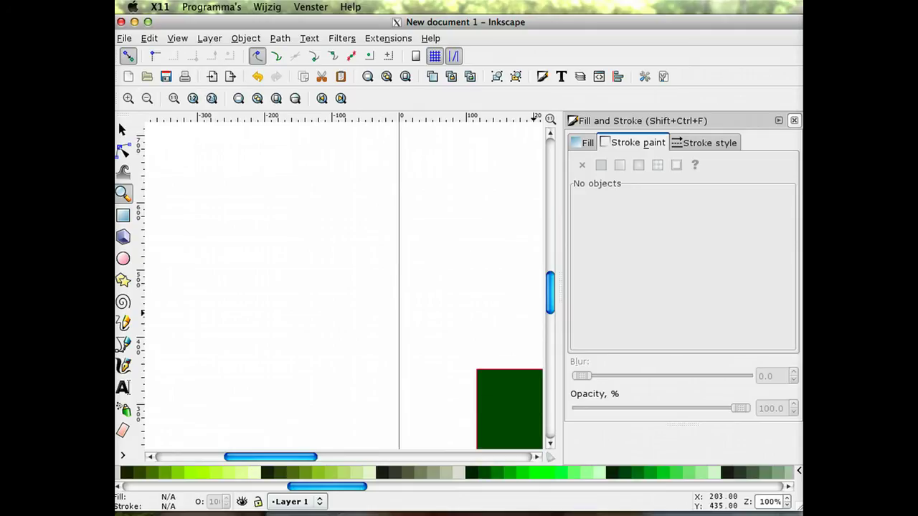
left_click(794, 121)
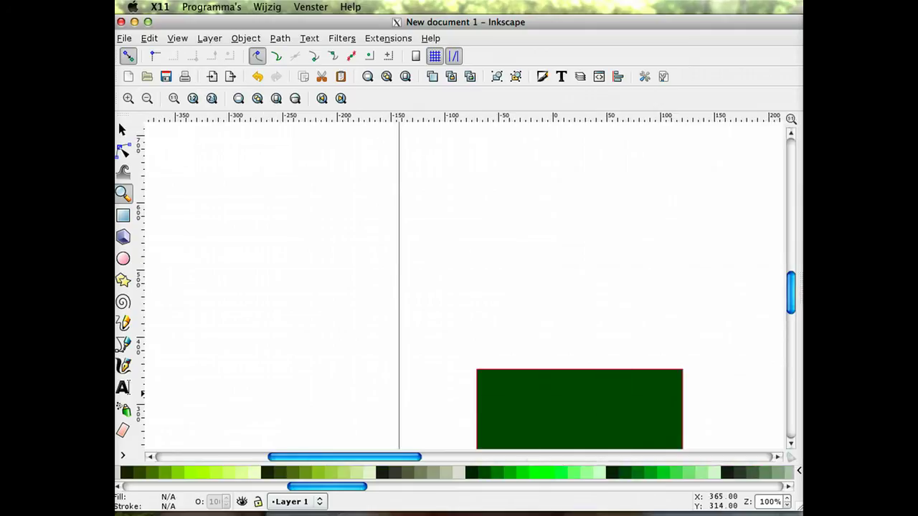
left_click(122, 129)
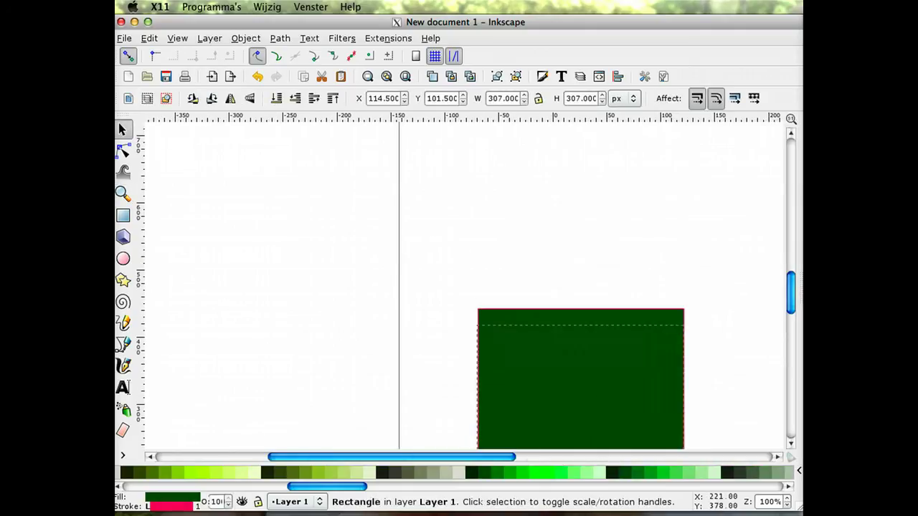
left_click_drag(552, 394, 552, 246)
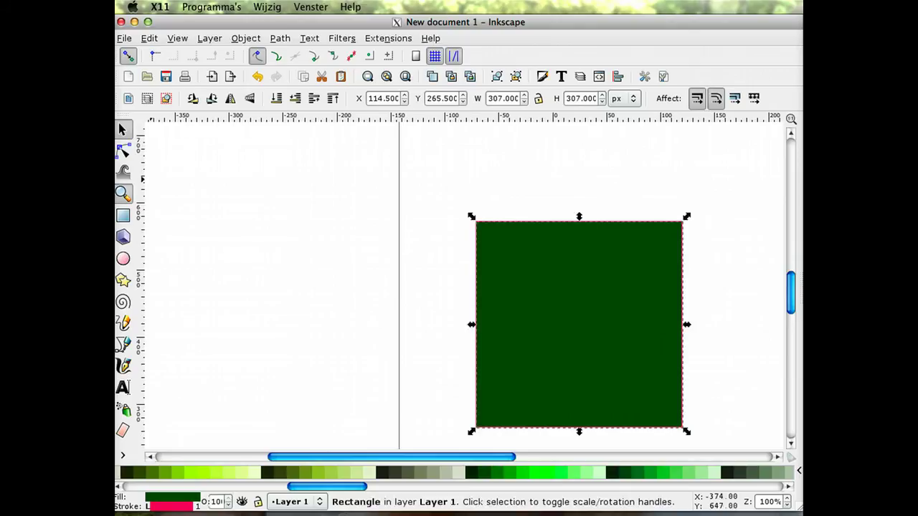
Step: Zoom to 1131% on the square's red edge and nudge it to X 113.351, Y 265.235
left_click(123, 193)
left_click(128, 98)
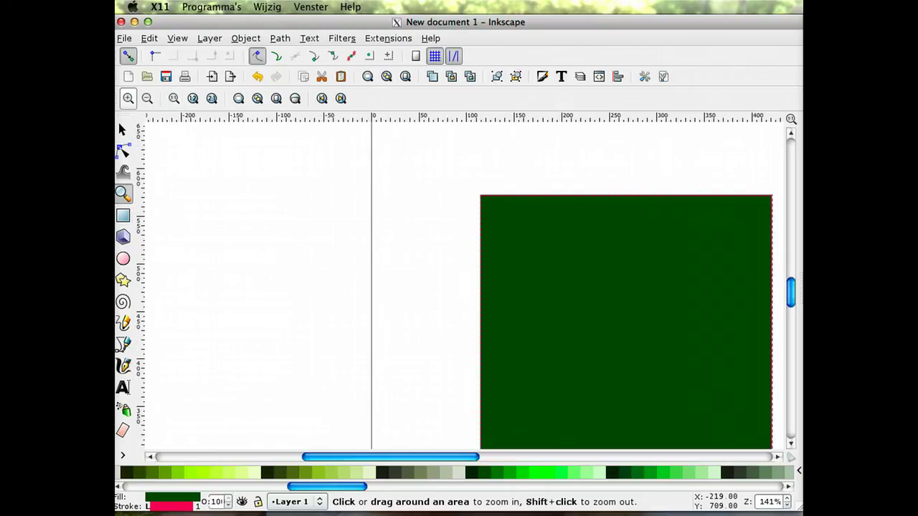
left_click(128, 98)
left_click(129, 98)
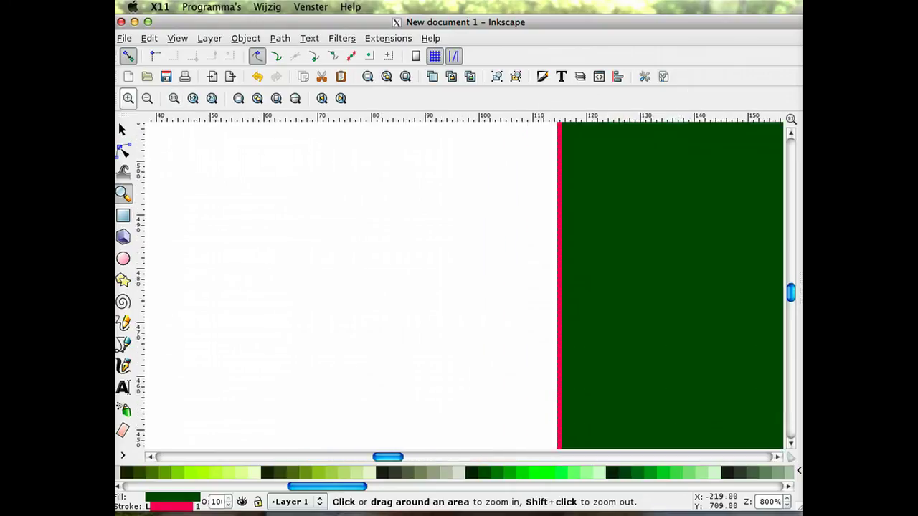
left_click(128, 98)
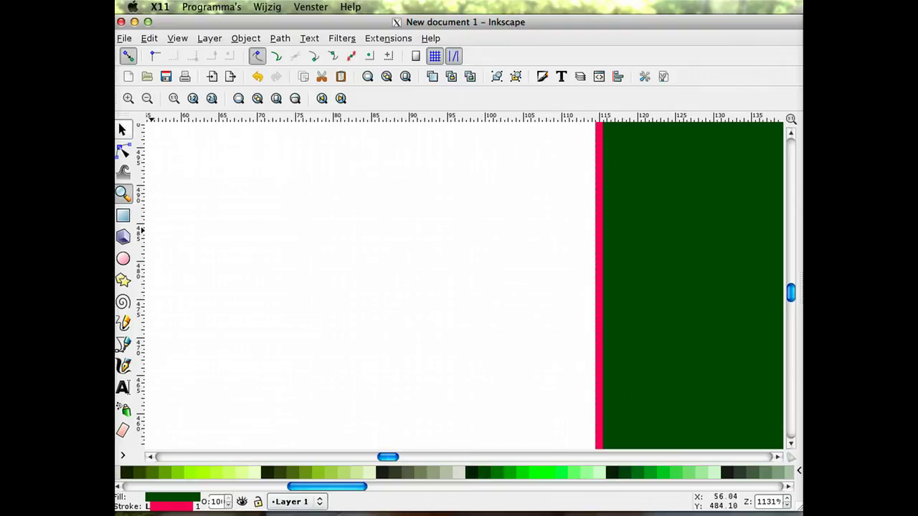
left_click(122, 129)
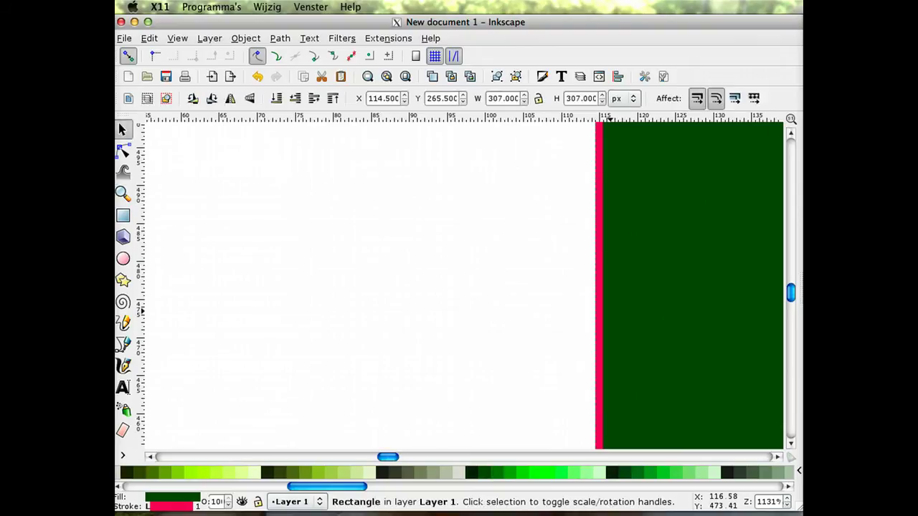
left_click_drag(638, 301, 630, 304)
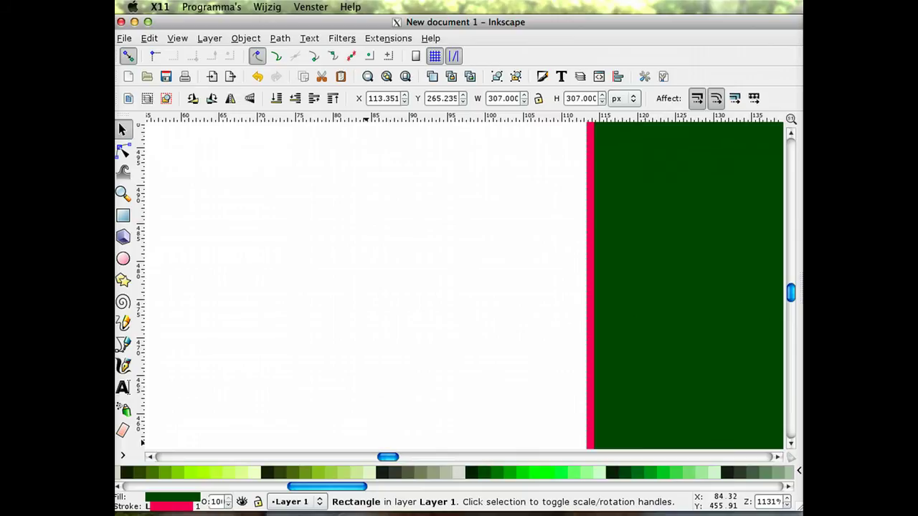
key("shift+ctrl+f")
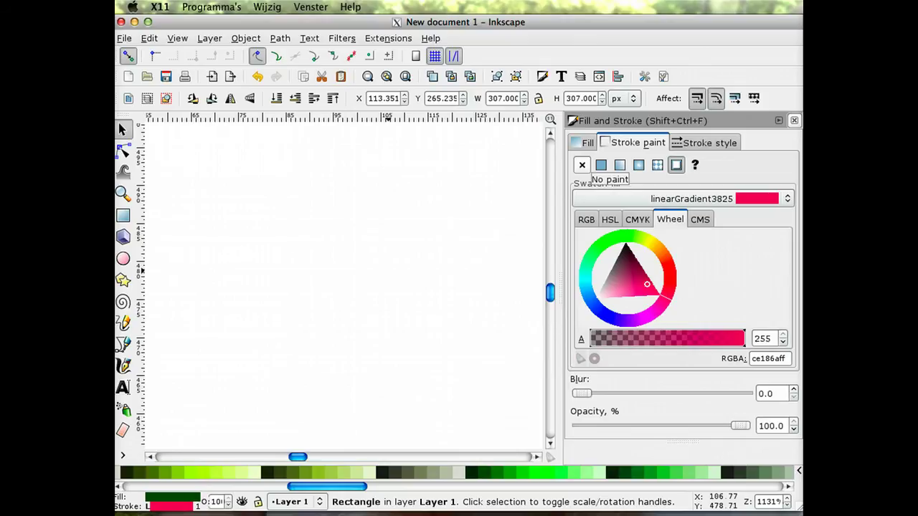
Step: Set the square's stroke paint to No paint, leaving it 306 × 306 px, and reselect it
left_click(582, 166)
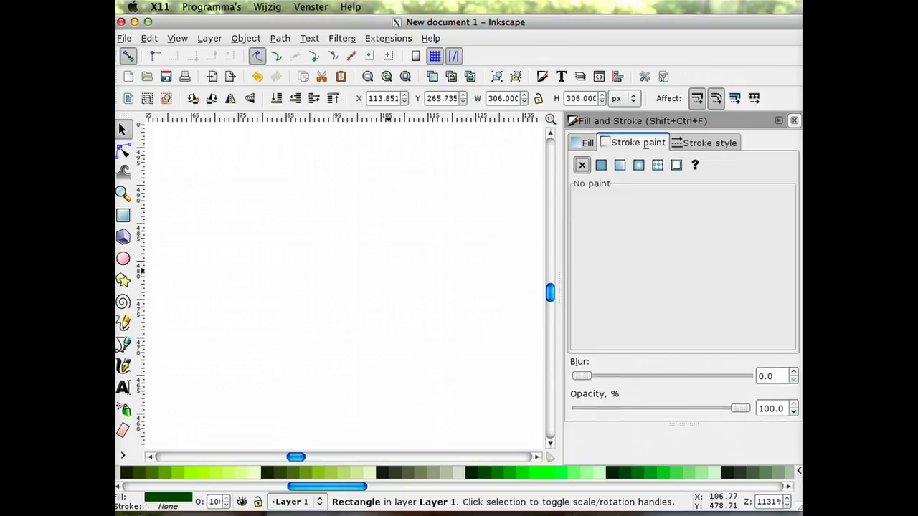
left_click(794, 121)
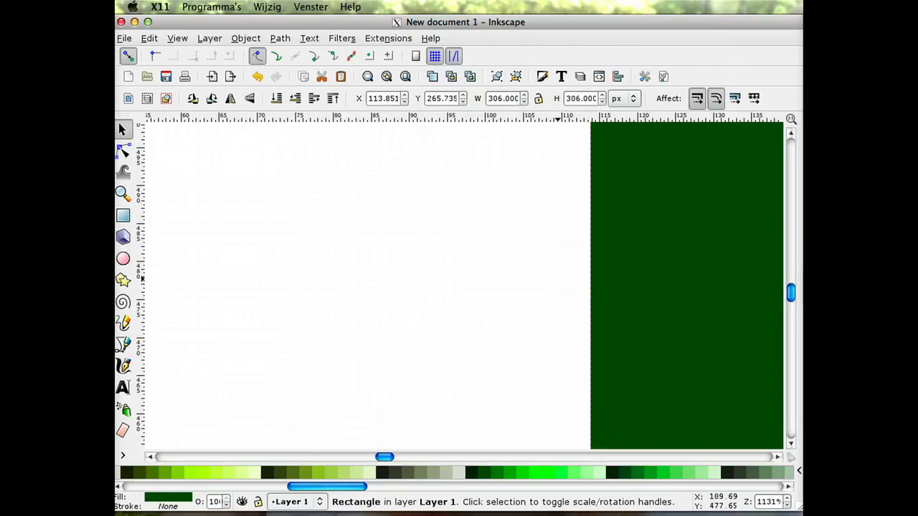
key("Escape")
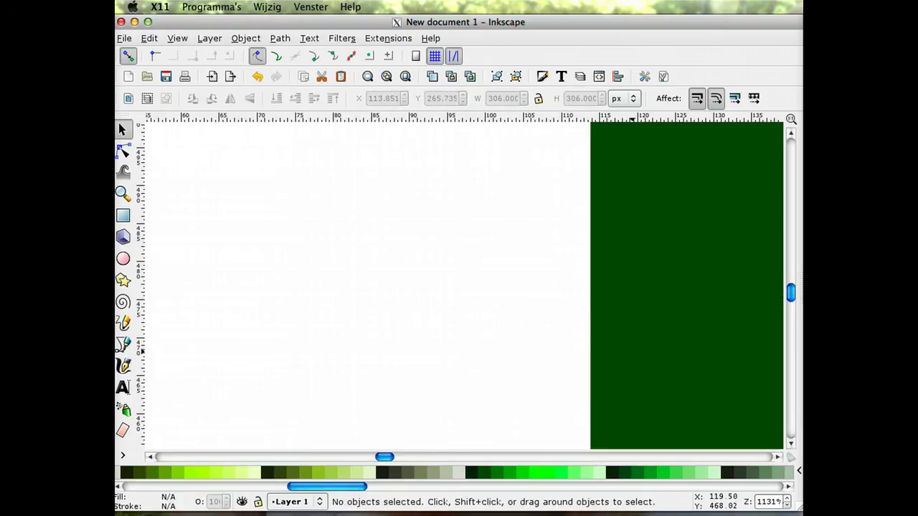
key("ctrl+a")
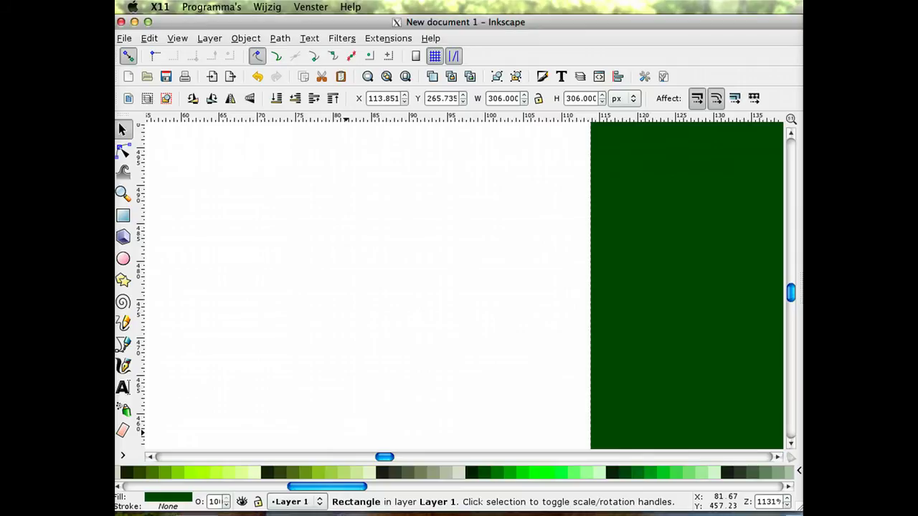
key("ctrl+shift+f")
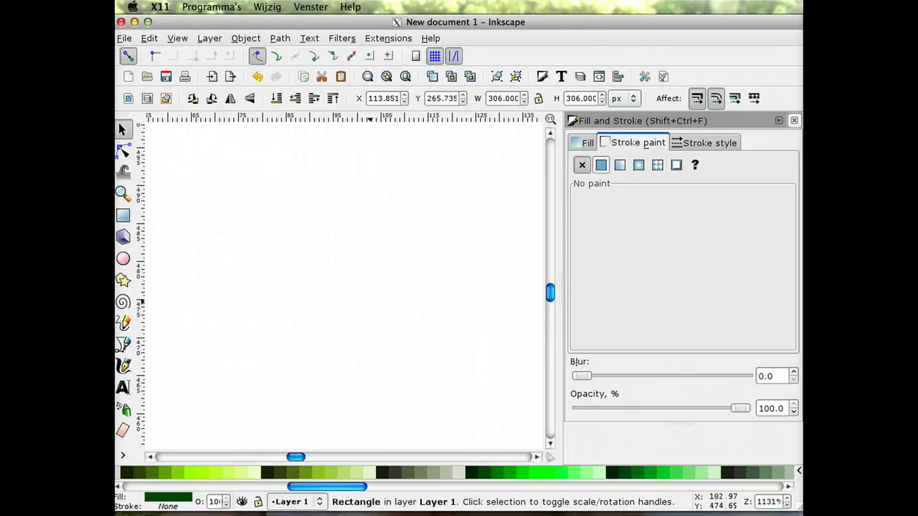
Step: Give the square a flat colour stroke and compare the Wheel, CMYK, HSL and RGB tabs
left_click(600, 165)
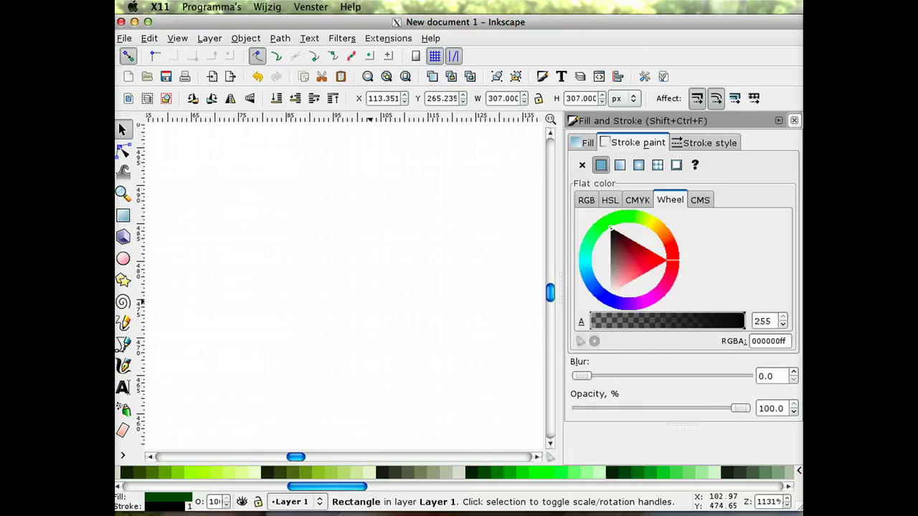
left_click_drag(676, 260, 658, 293)
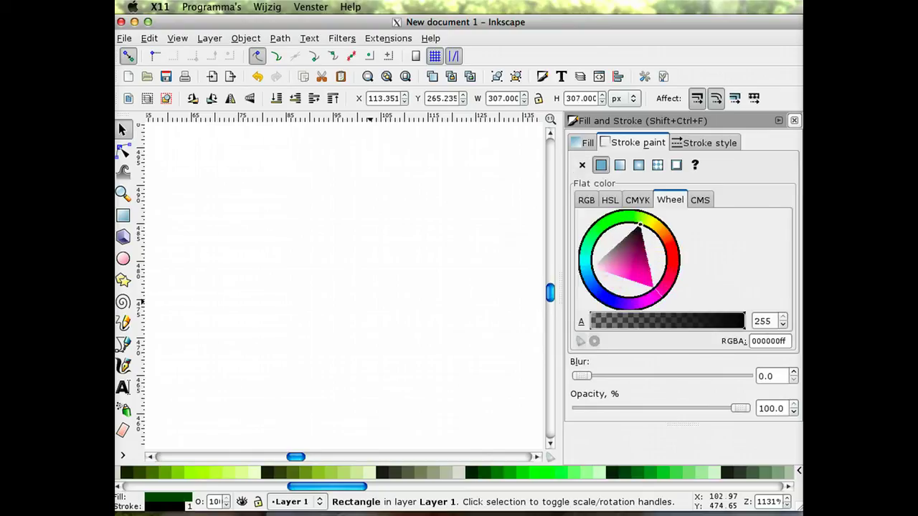
left_click(636, 200)
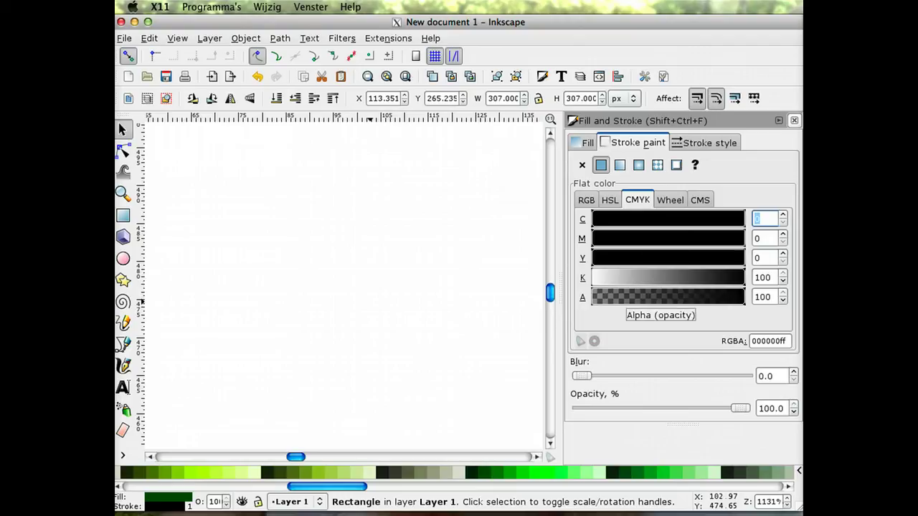
left_click(610, 200)
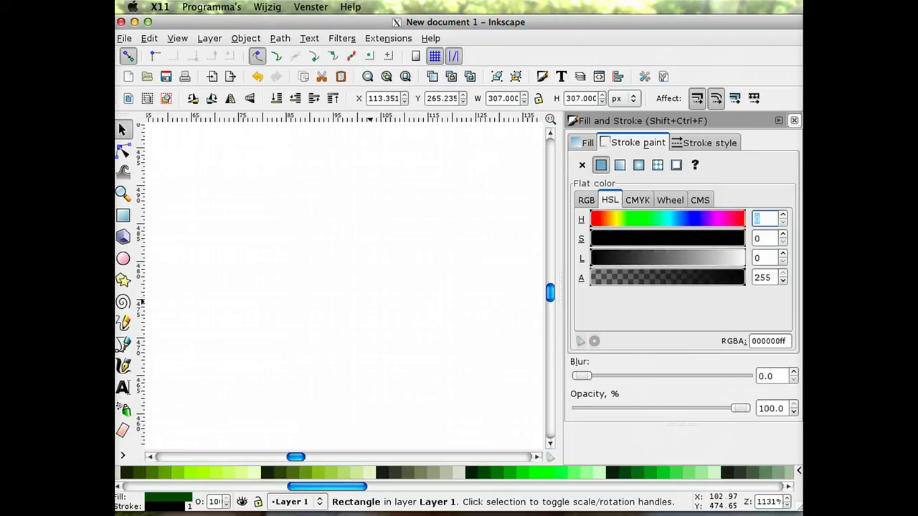
left_click(586, 200)
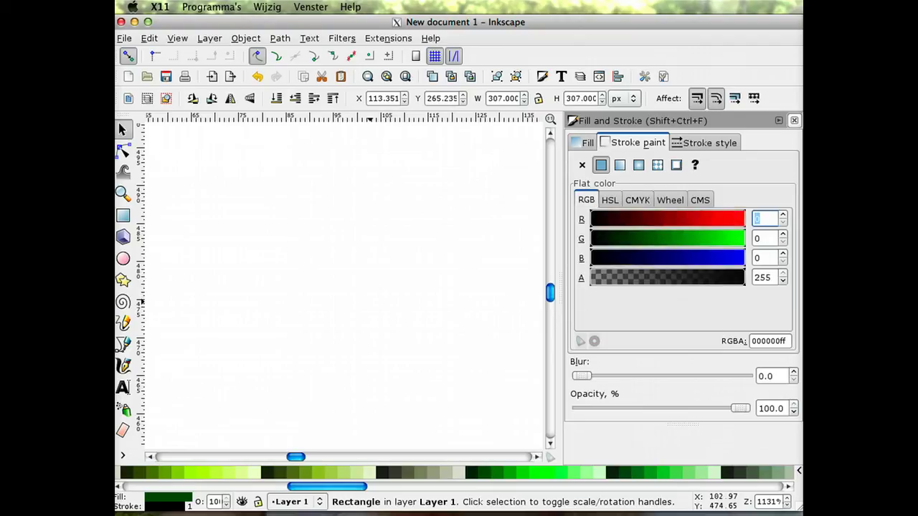
left_click(670, 200)
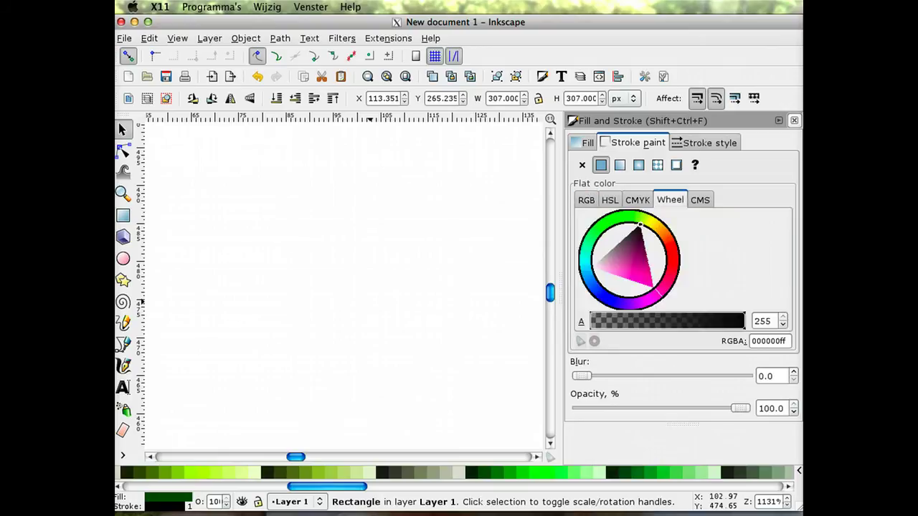
Step: Set the stroke colour to red ea1239ff on the colour wheel
left_click_drag(657, 294, 673, 269)
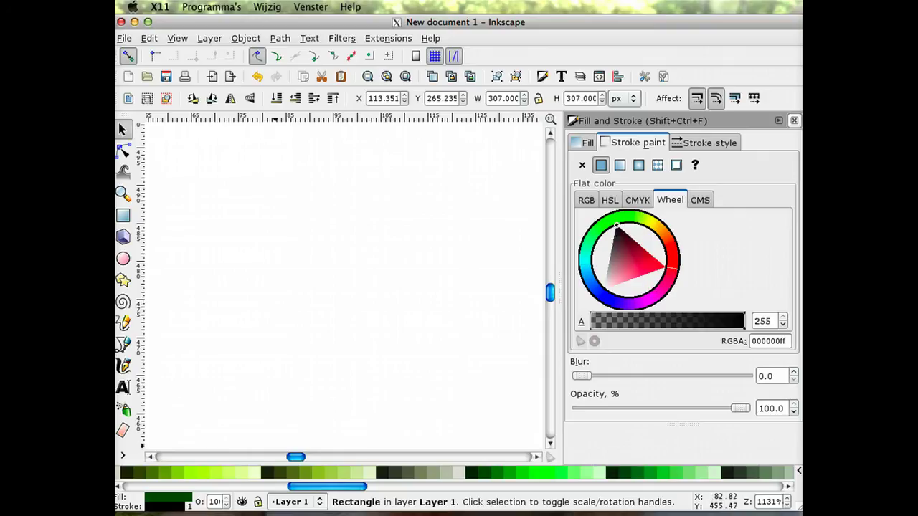
scroll(344, 287, "up", 1)
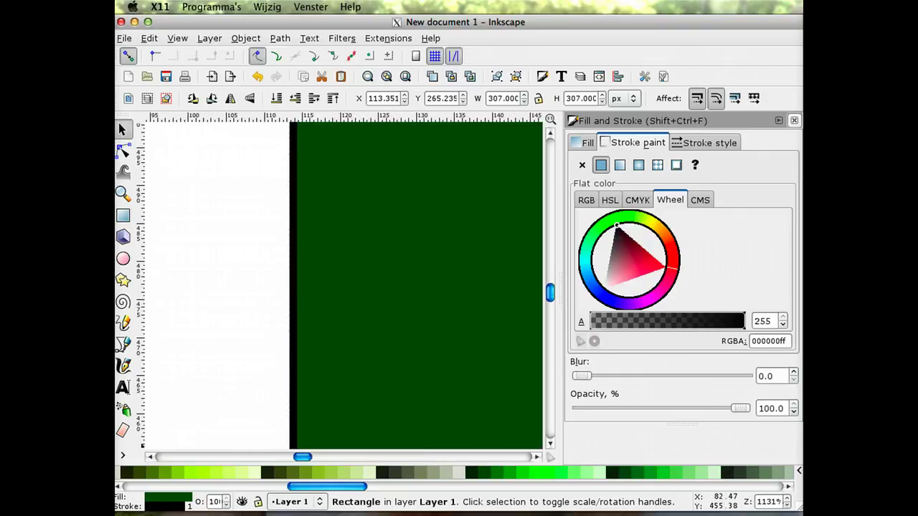
scroll(345, 287, "right", 1)
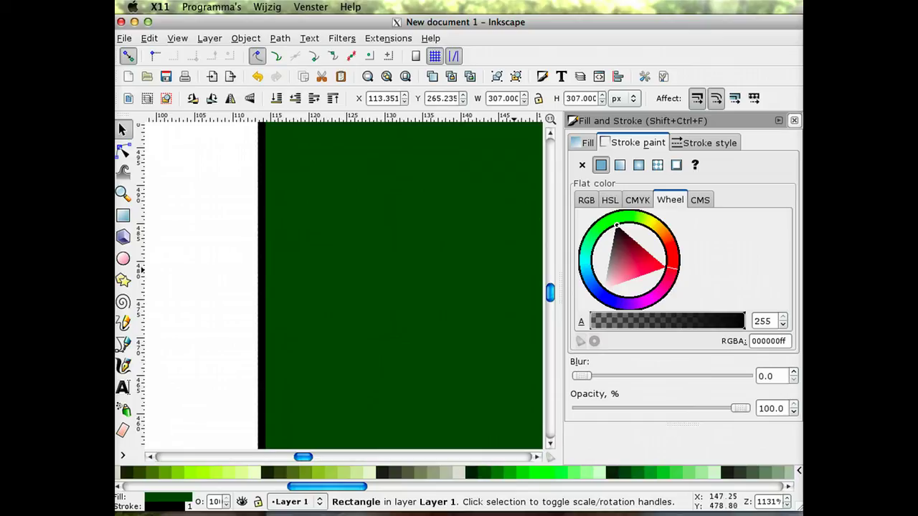
left_click(657, 264)
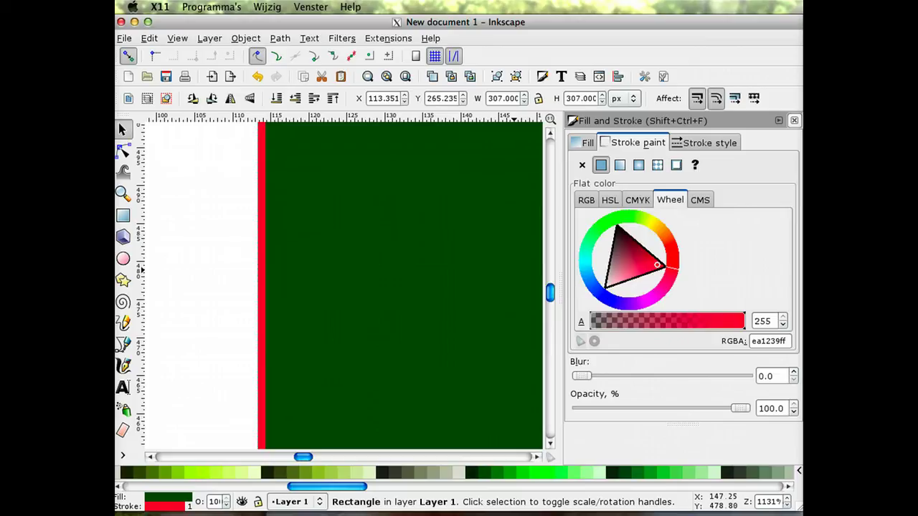
left_click(704, 142)
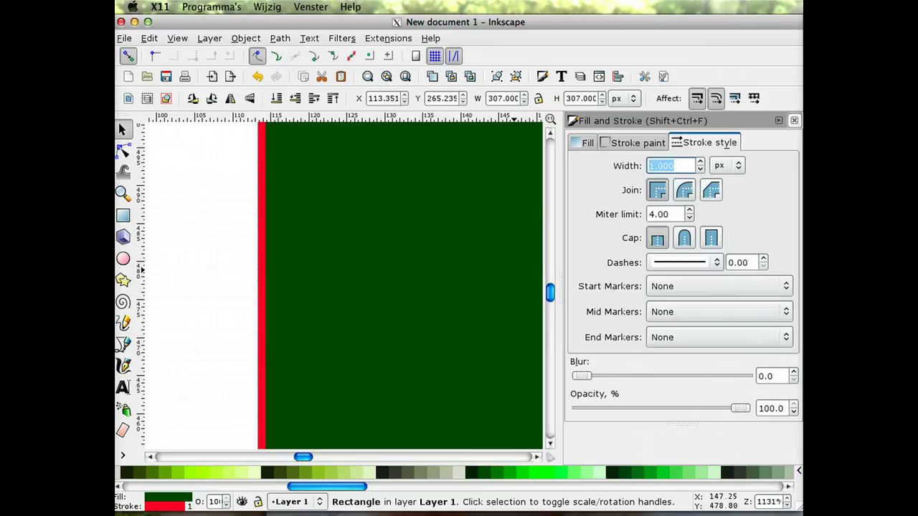
Step: Raise the stroke width to 4.2 px and drag the square to the page's top-right corner
left_click(700, 161)
key("Up")
key("Up")
key("Up")
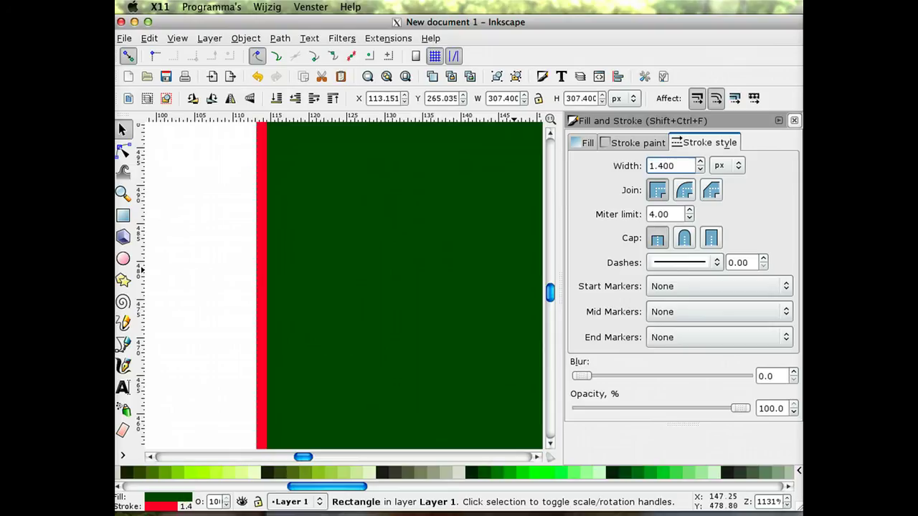
key("Up")
key("Up")
key("Up")
key("Up")
key("Up")
key("Up")
key("Up")
key("Up")
key("Up")
key("Up")
key("Up")
key("Up")
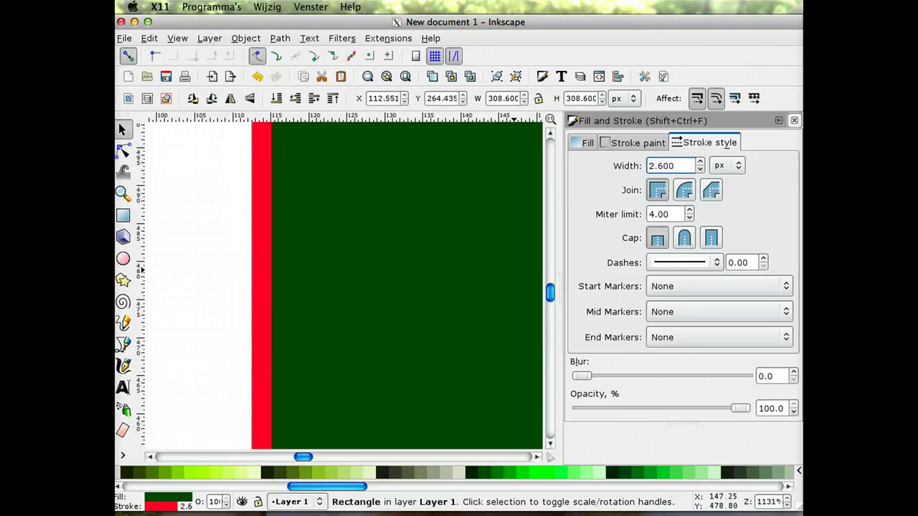
key("Up")
key("Up")
key("Up")
key("Up")
key("Up")
key("Up")
key("Up")
key("Up")
key("Up")
key("Up")
key("Up")
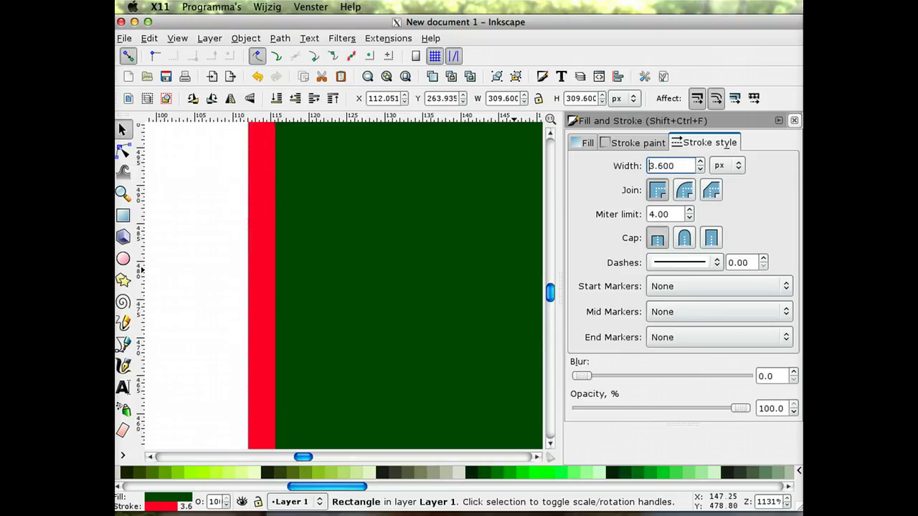
key("Up")
key("Up")
key("Up")
key("Up")
key("Up")
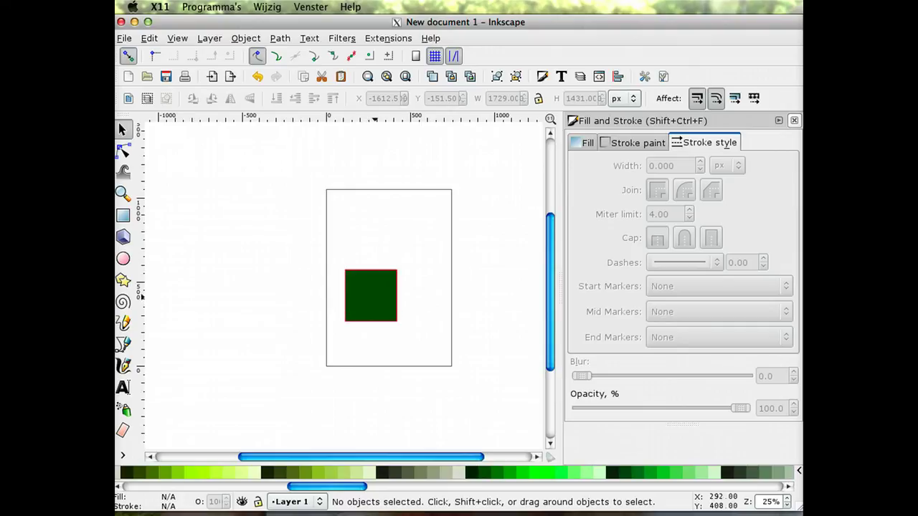
left_click(371, 298)
left_click_drag(371, 297, 421, 221)
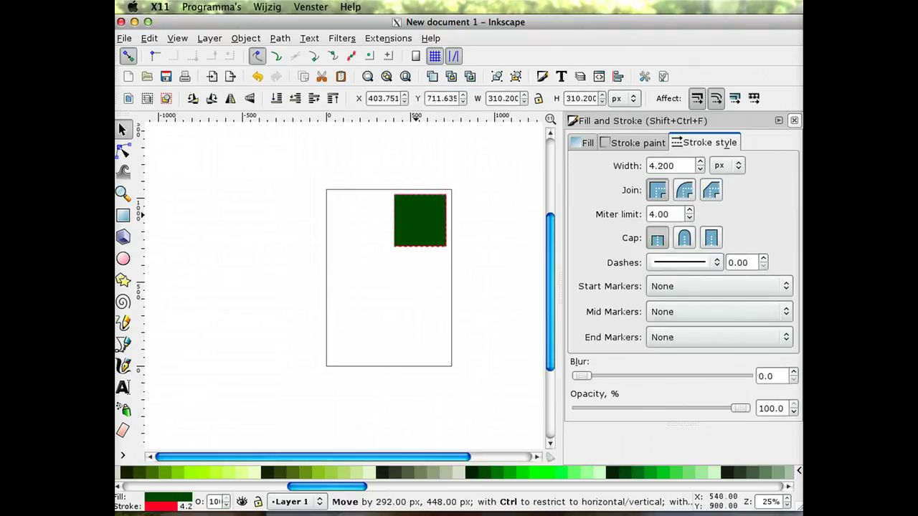
Step: Import groepsfoto-carnivale-2013.jpg from the Pictures folder
left_click(124, 38)
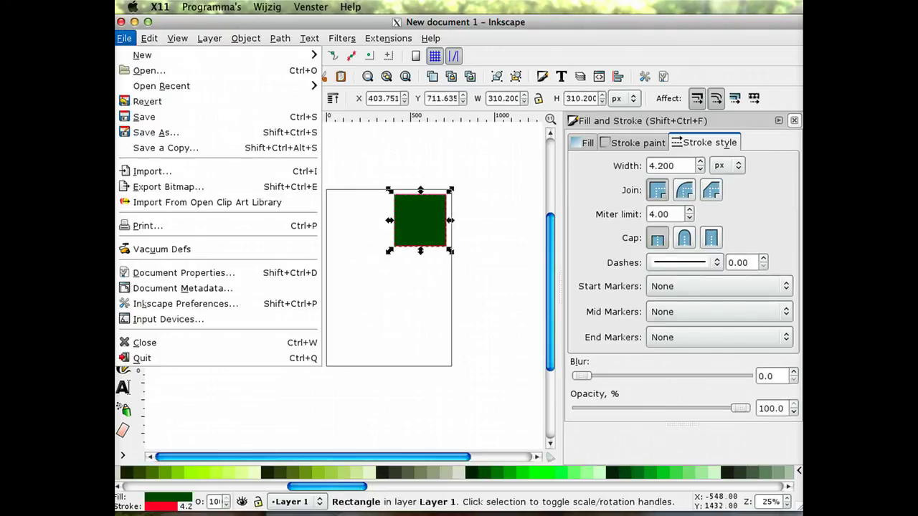
left_click(152, 170)
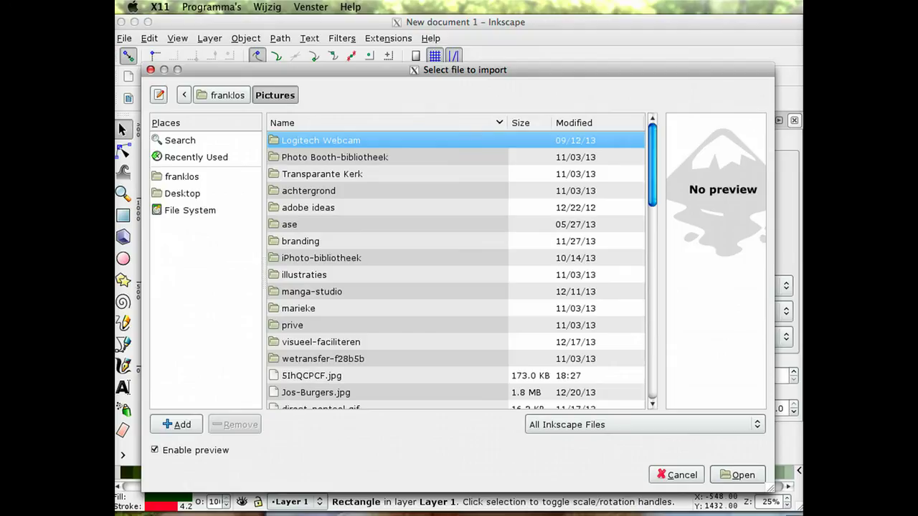
scroll(387, 270, "down", 3)
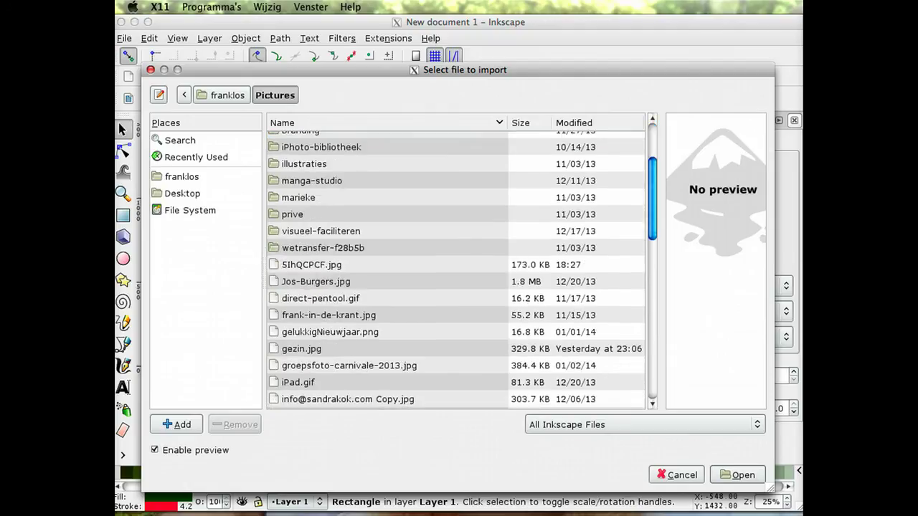
left_click(349, 366)
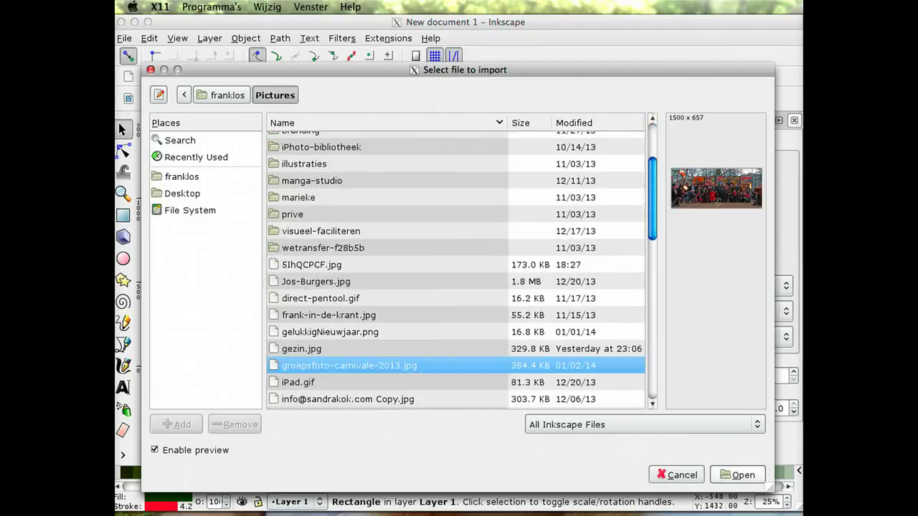
key("Return")
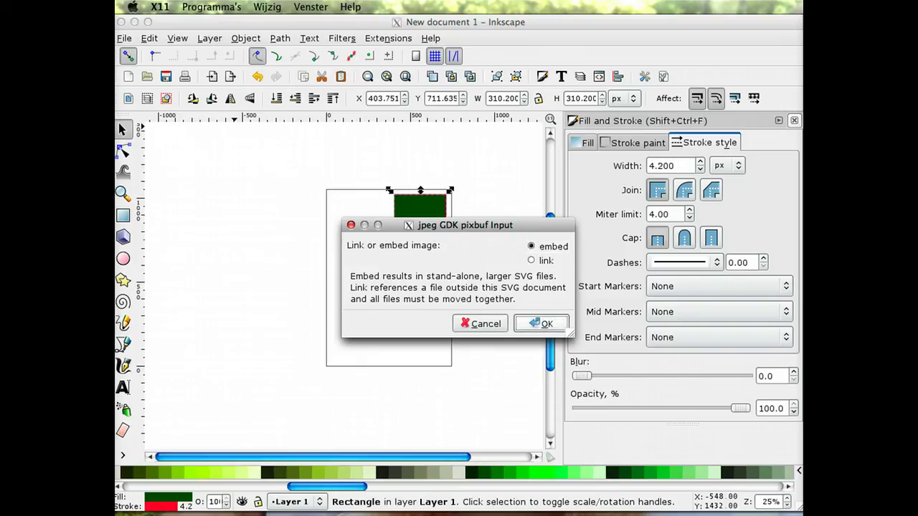
Step: Embed the carnival photo, drag it up-left beside the green square, and reselect the square
left_click(541, 323)
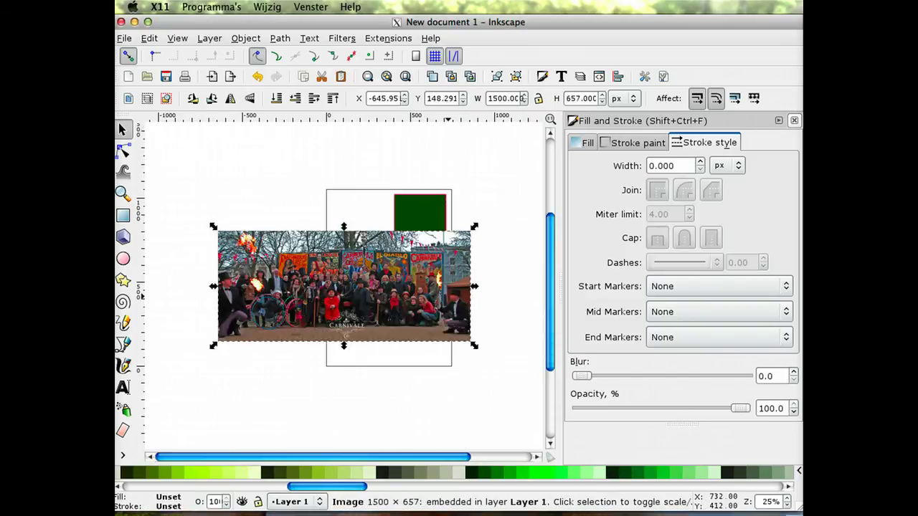
left_click_drag(448, 296, 374, 241)
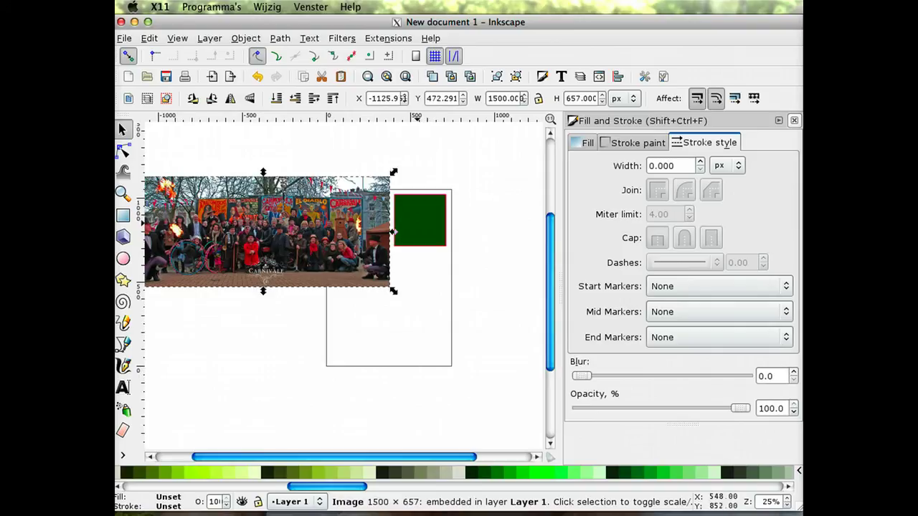
left_click(397, 231)
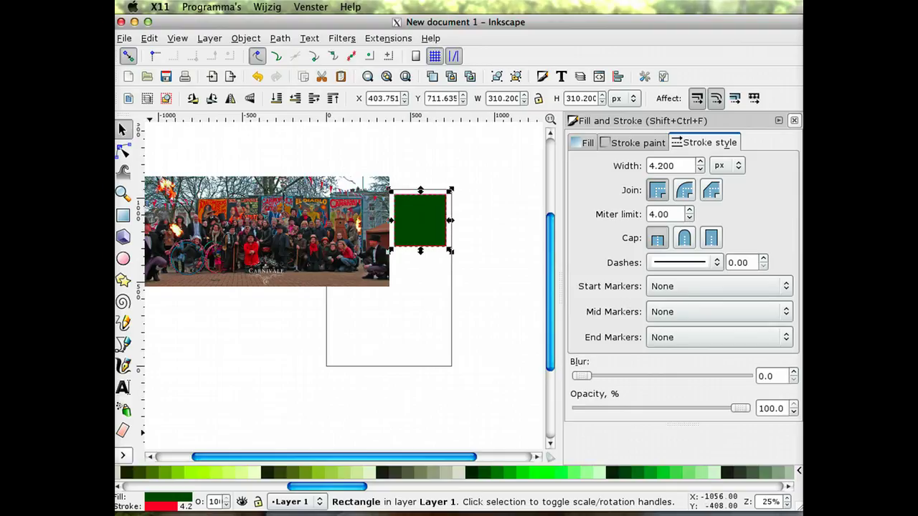
left_click(123, 455)
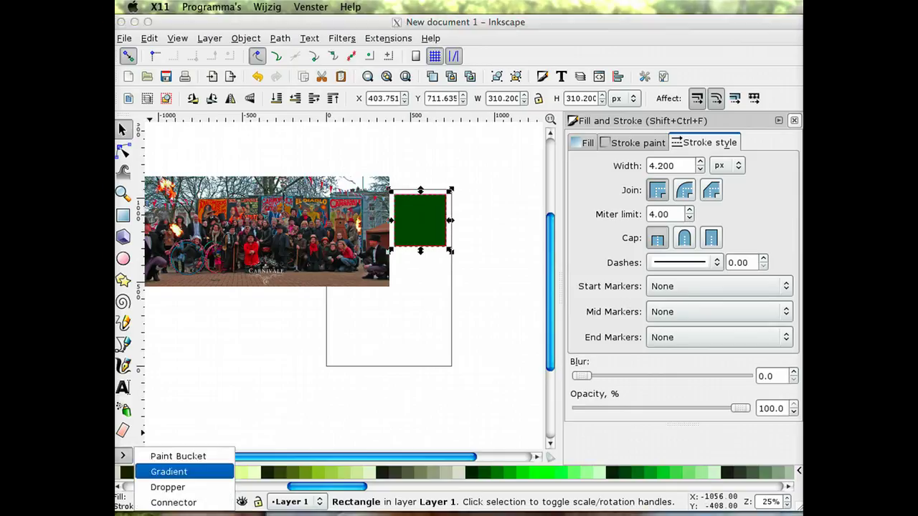
Step: Sample several photo colours with the Dropper, settling on a dark brown fill for the square
key("Escape")
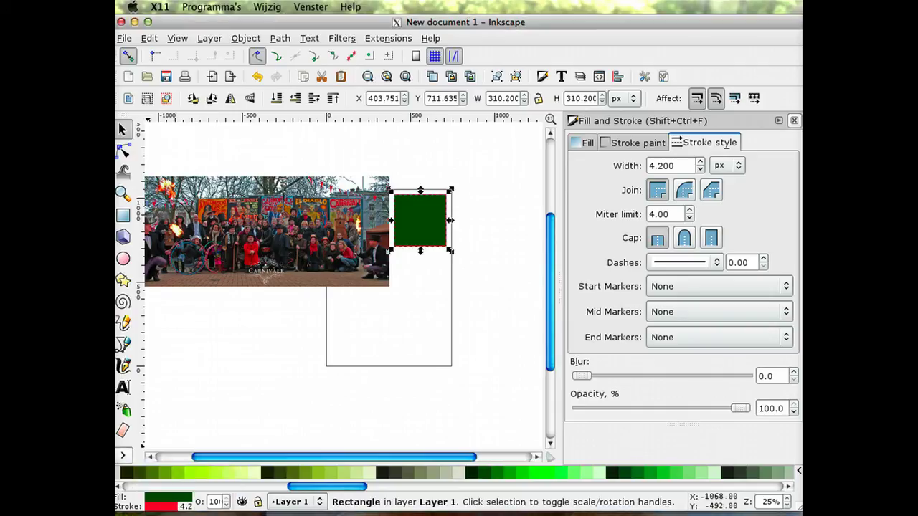
left_click(122, 455)
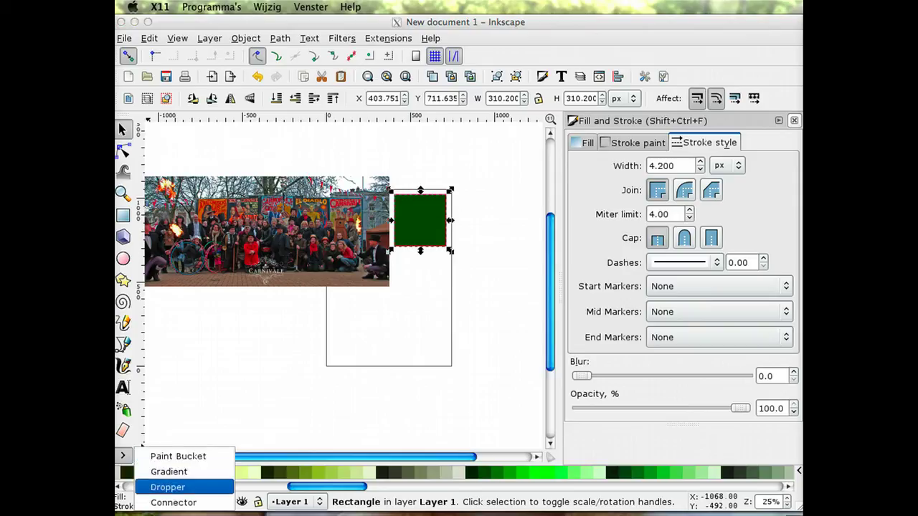
left_click(167, 487)
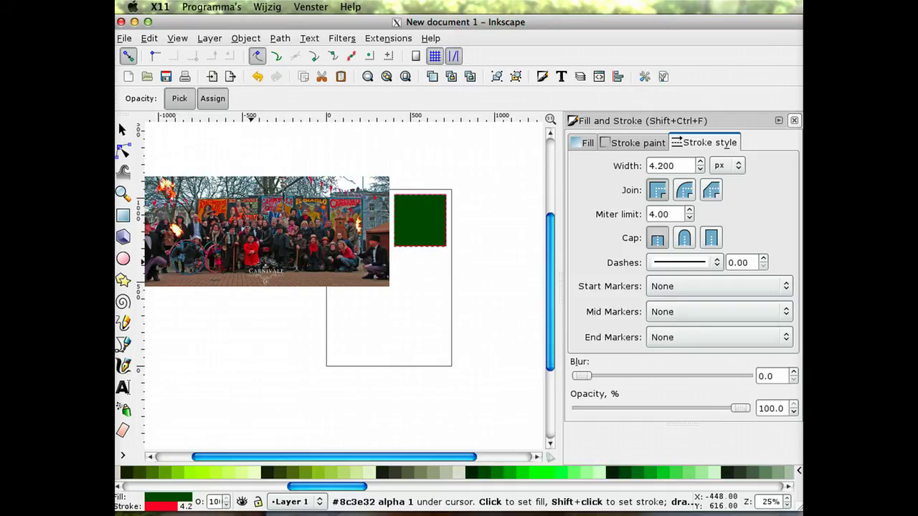
left_click(251, 259)
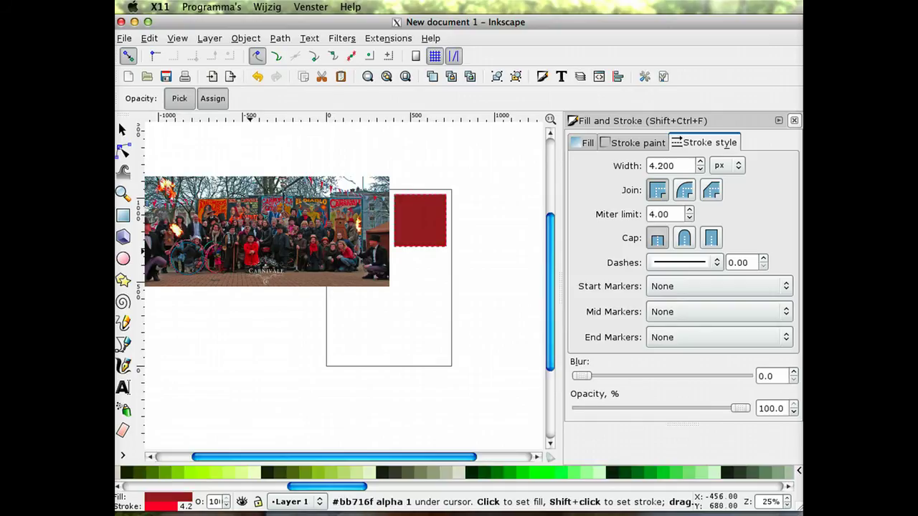
left_click(250, 246)
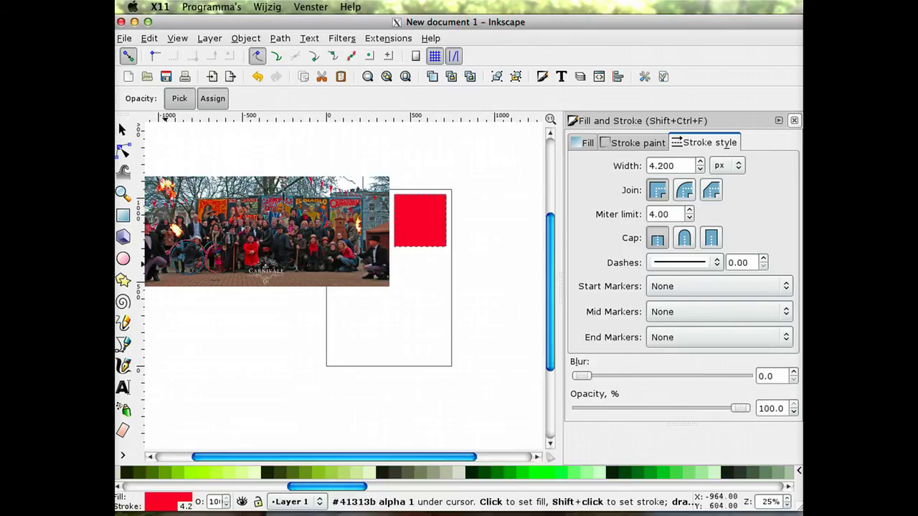
left_click(166, 264)
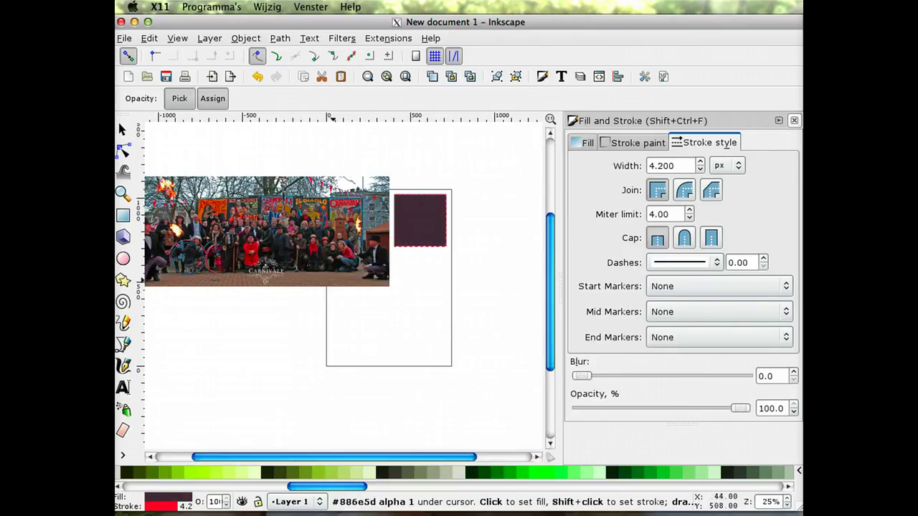
left_click(331, 278)
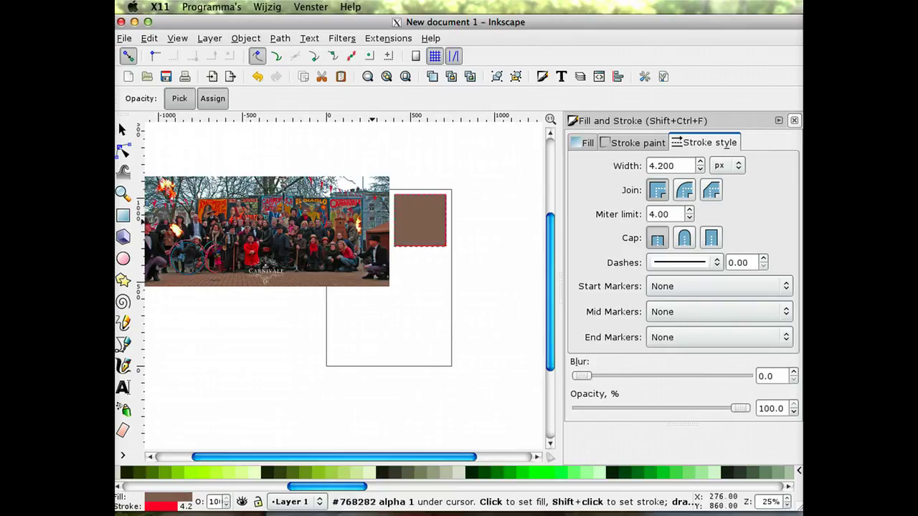
left_click(368, 217)
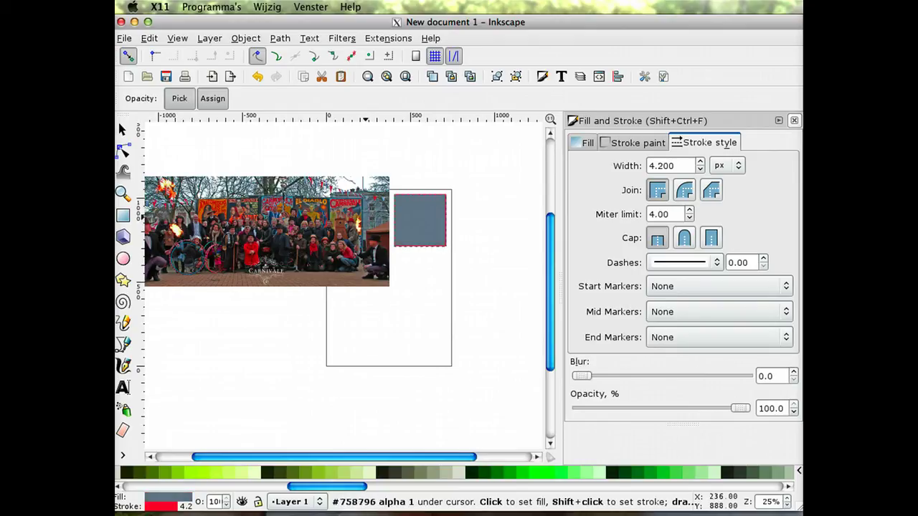
left_click(356, 180)
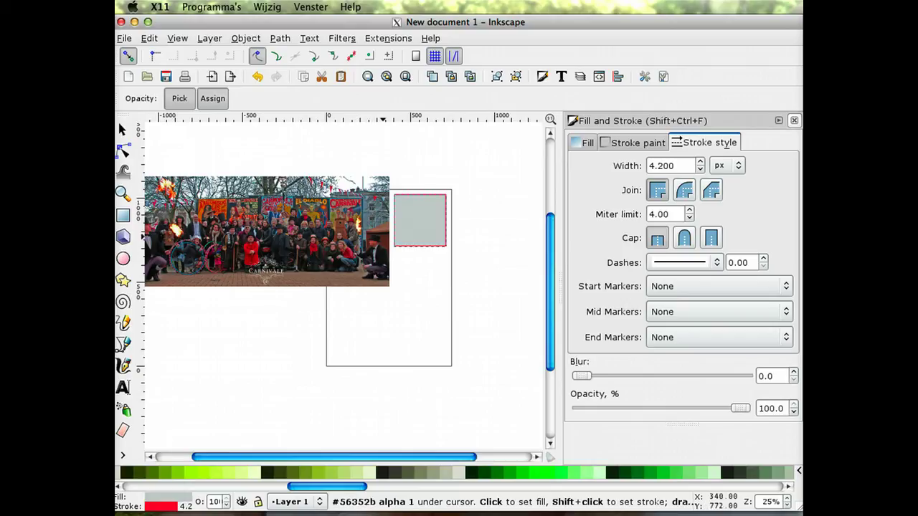
left_click(386, 231)
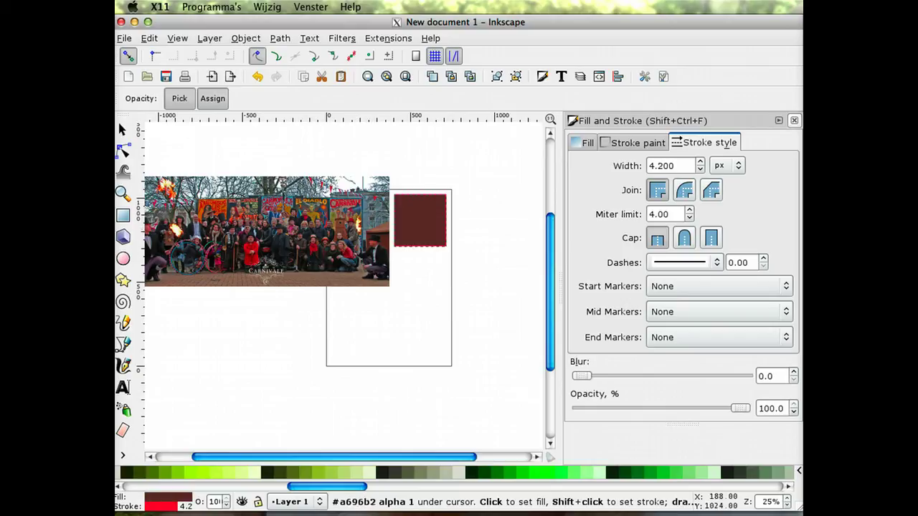
left_click(122, 129)
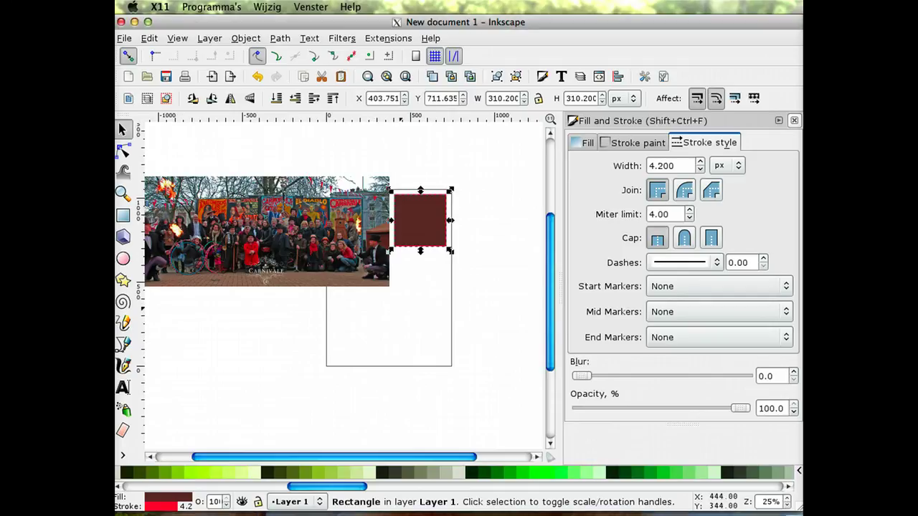
Step: Draw a second square lower on the page
left_click_drag(391, 302, 445, 350)
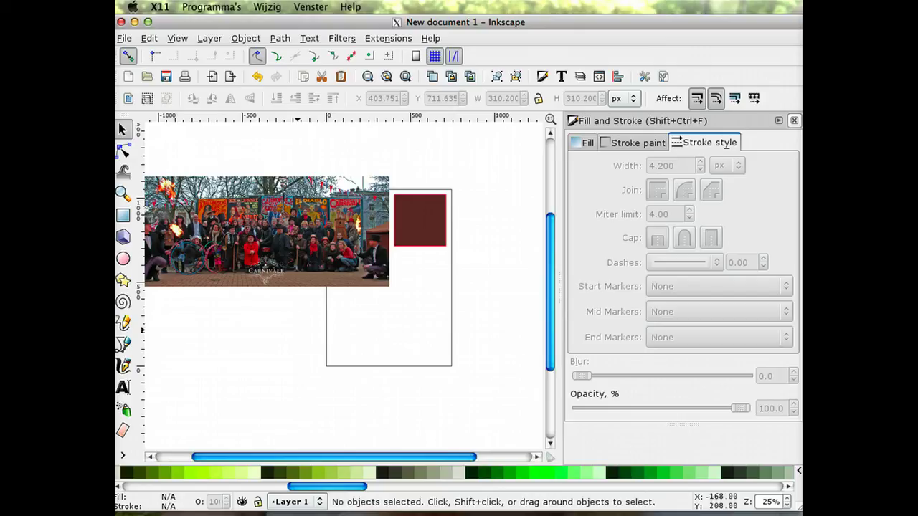
key("r")
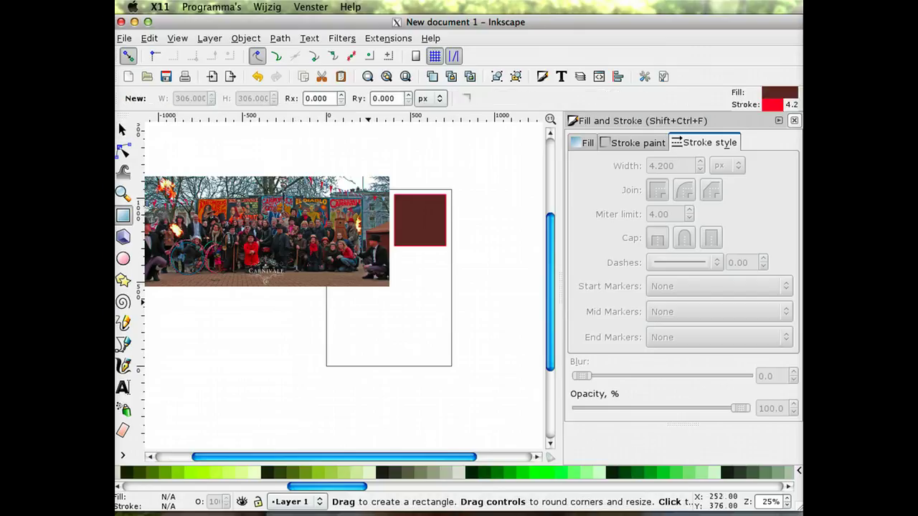
left_click_drag(367, 308, 423, 356)
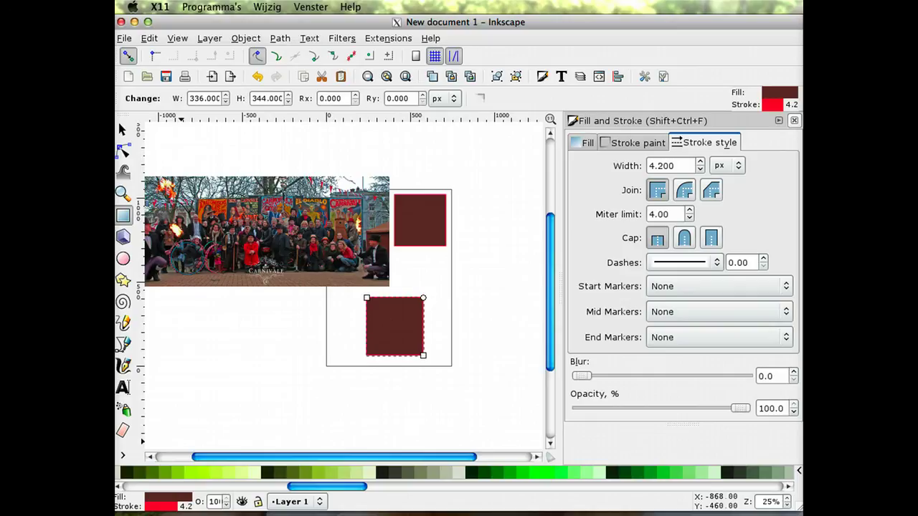
key("super+Tab")
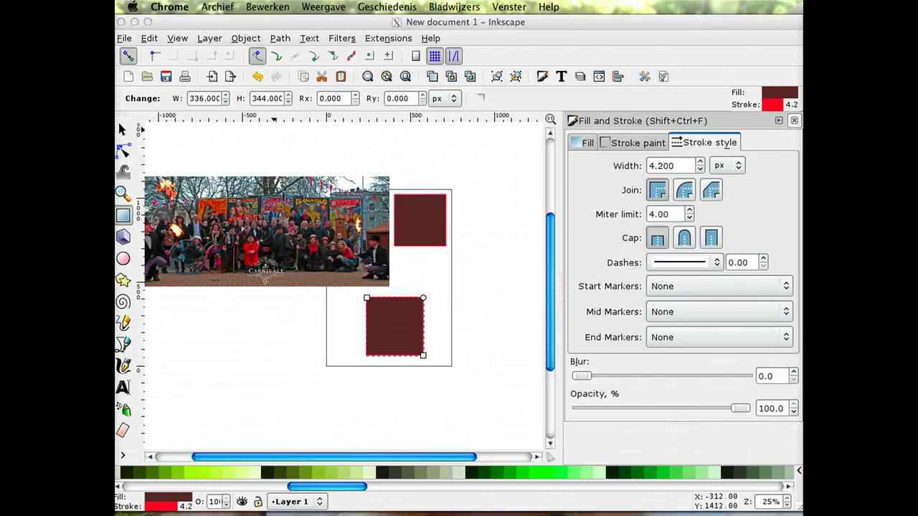
key("super+Tab")
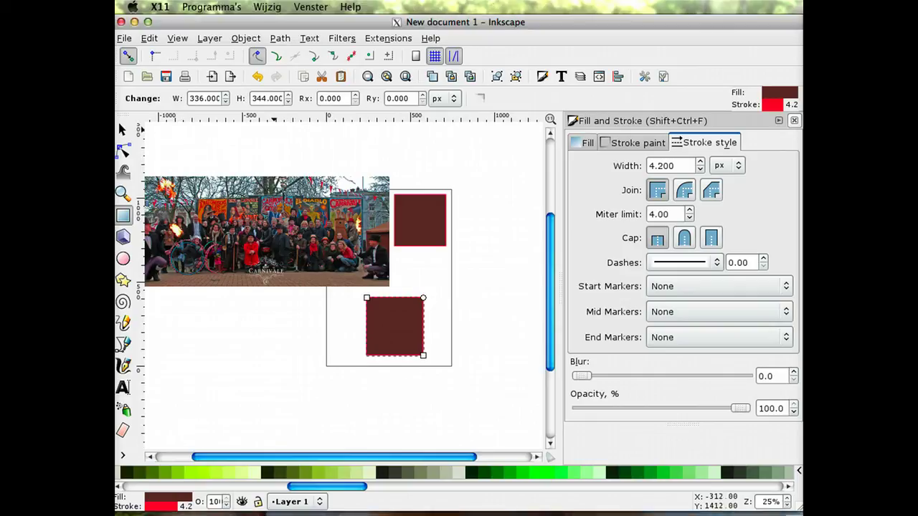
Step: Undo the new square and the earlier sampled fill colours
key("alt+e")
key("Down")
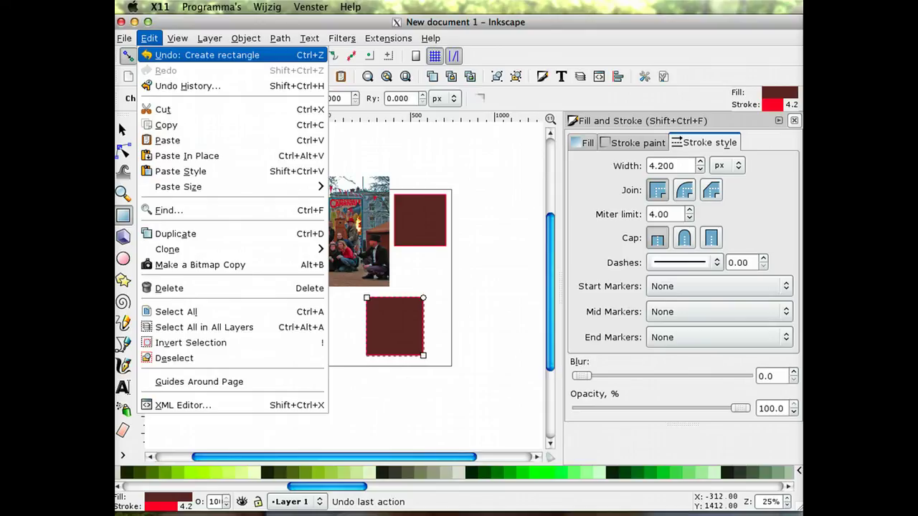
key("Escape")
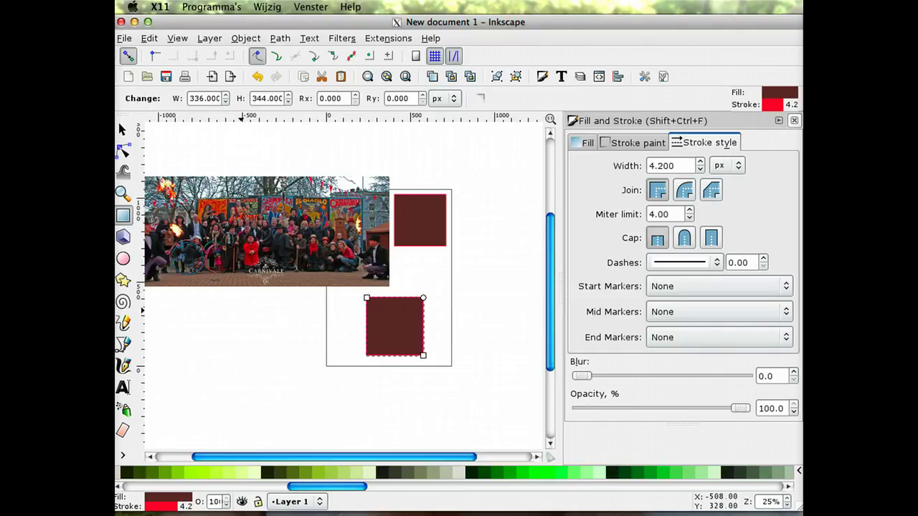
key("ctrl+z")
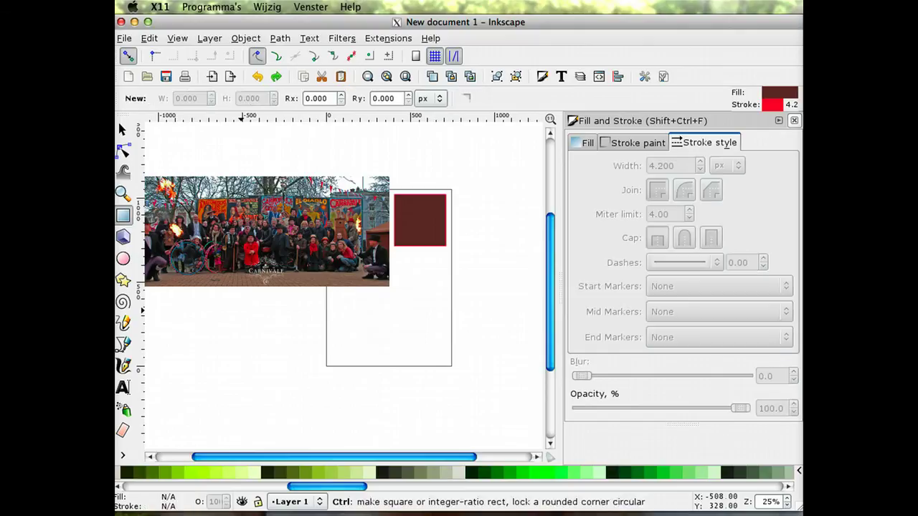
key("ctrl+z")
key("ctrl+z")
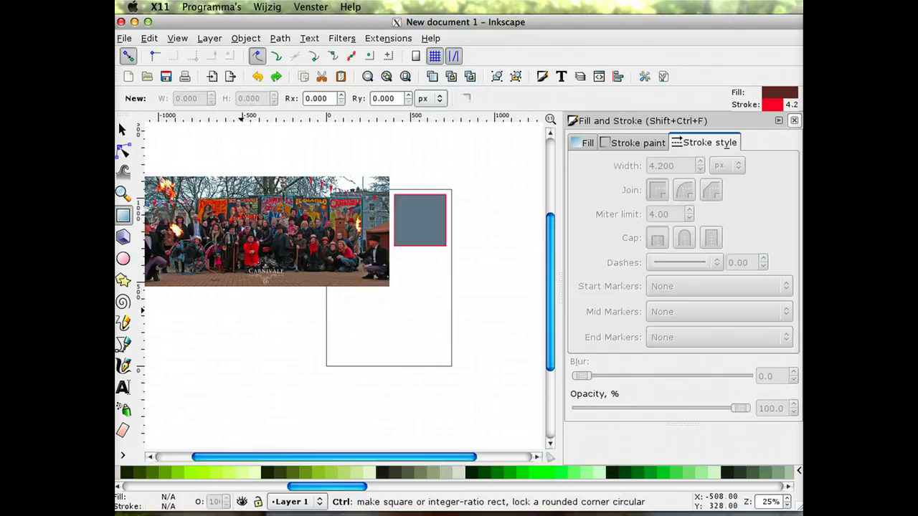
key("ctrl+z")
key("ctrl+z")
key("ctrl+z")
key("ctrl+z")
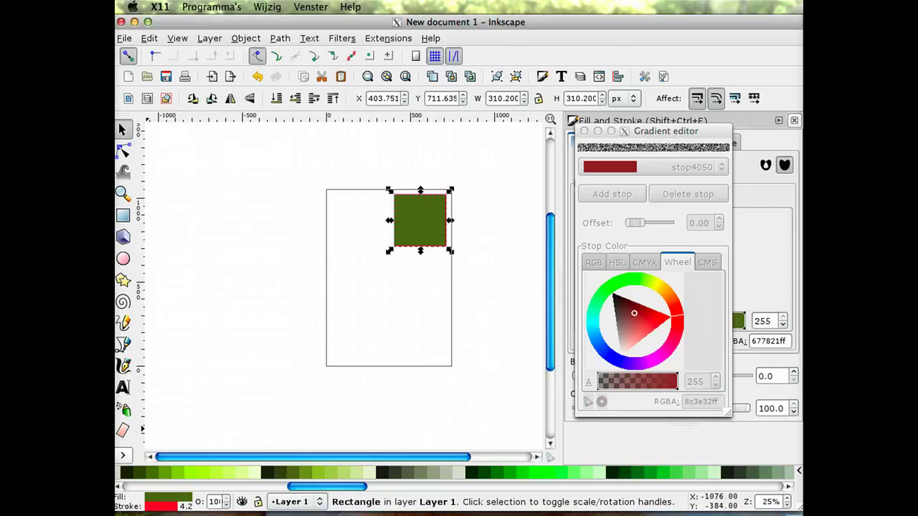
Step: Try a top-to-bottom linear gradient, then give the square a flat dark green 225500ff fill
left_click(123, 456)
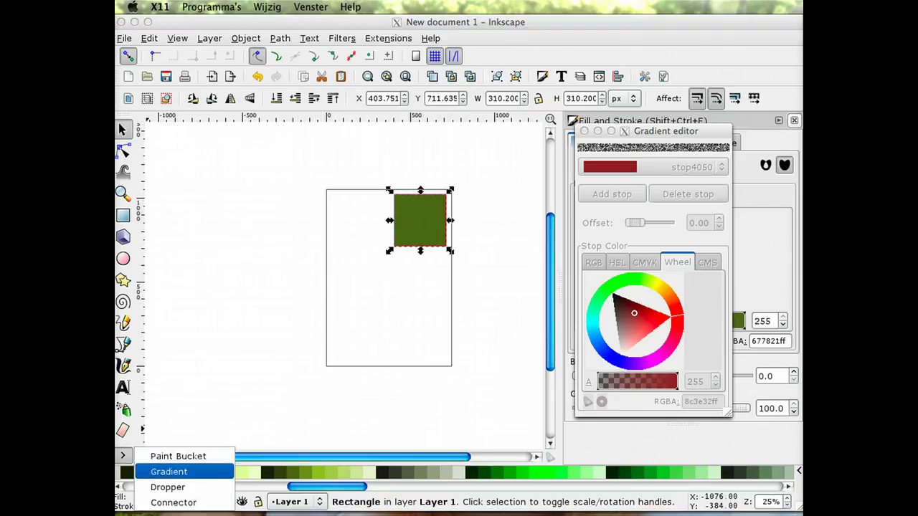
left_click(168, 472)
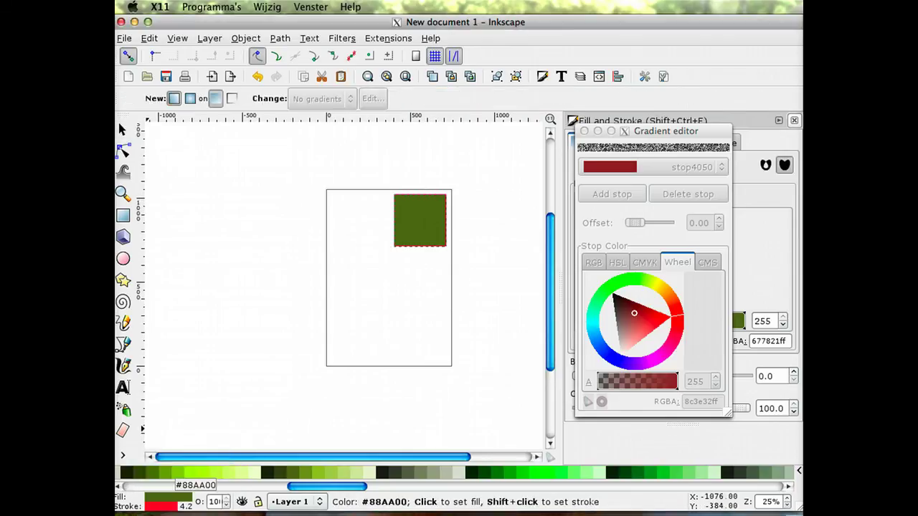
left_click_drag(422, 189, 418, 250)
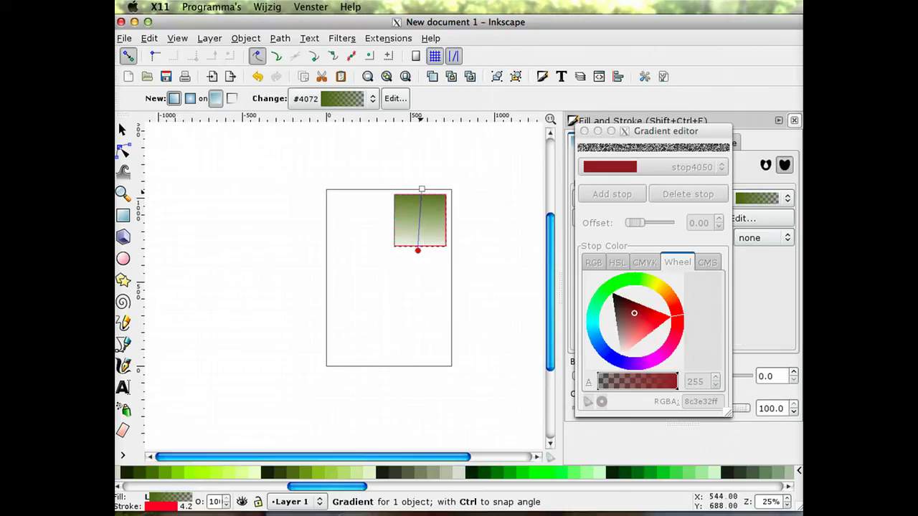
left_click(418, 250)
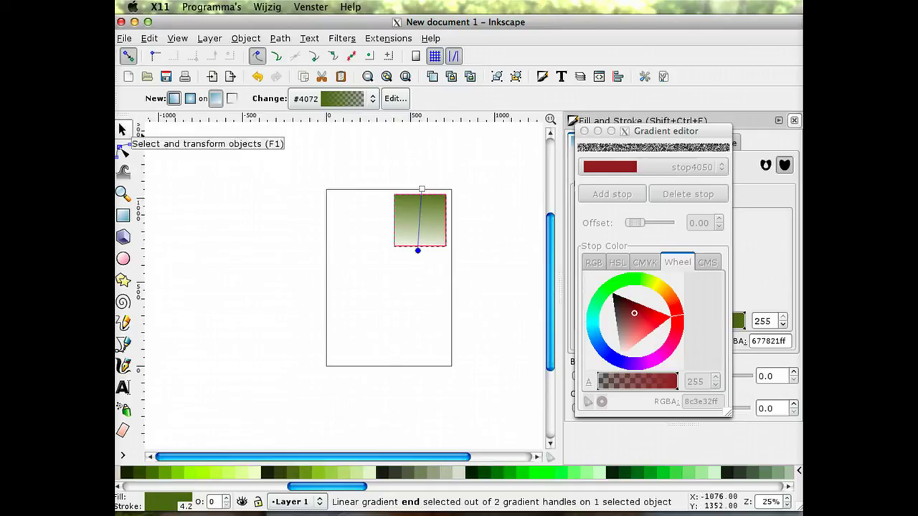
left_click(122, 130)
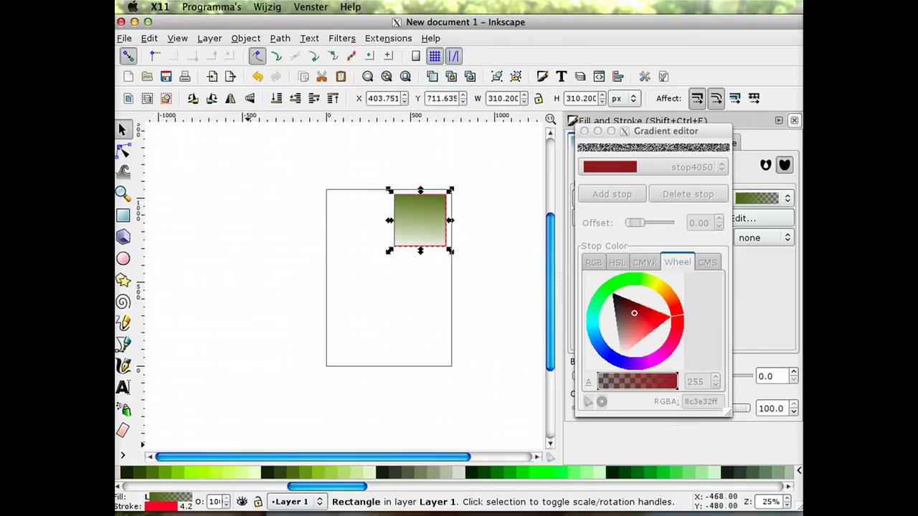
left_click(392, 471)
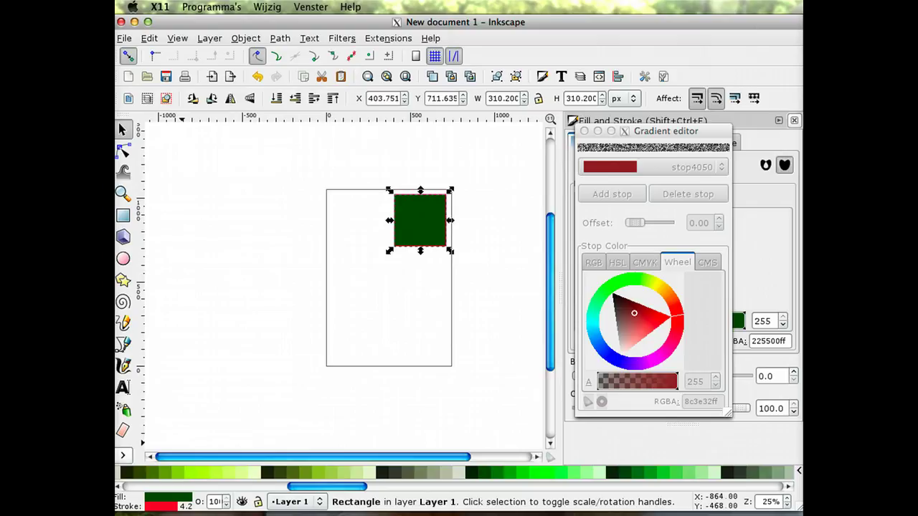
Step: Fill the square with a radial green gradient from its top edge, stretched wider sideways
left_click(123, 455)
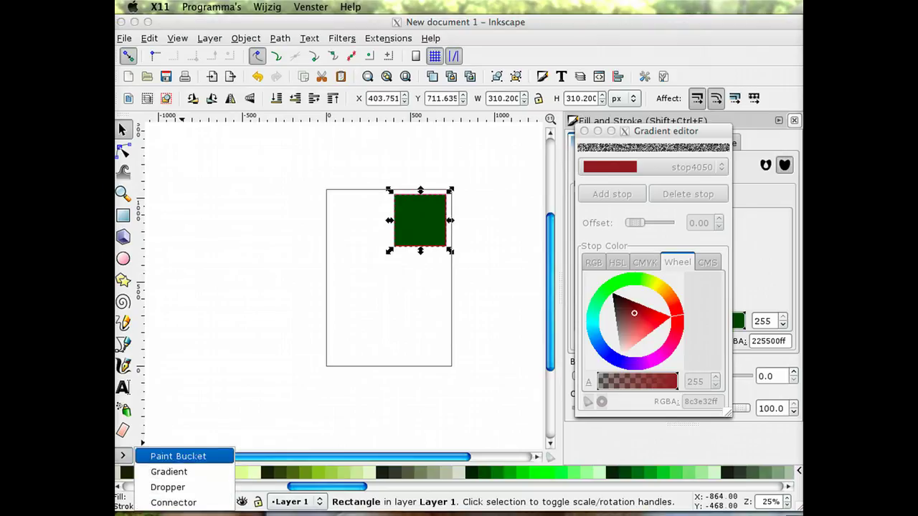
left_click(169, 472)
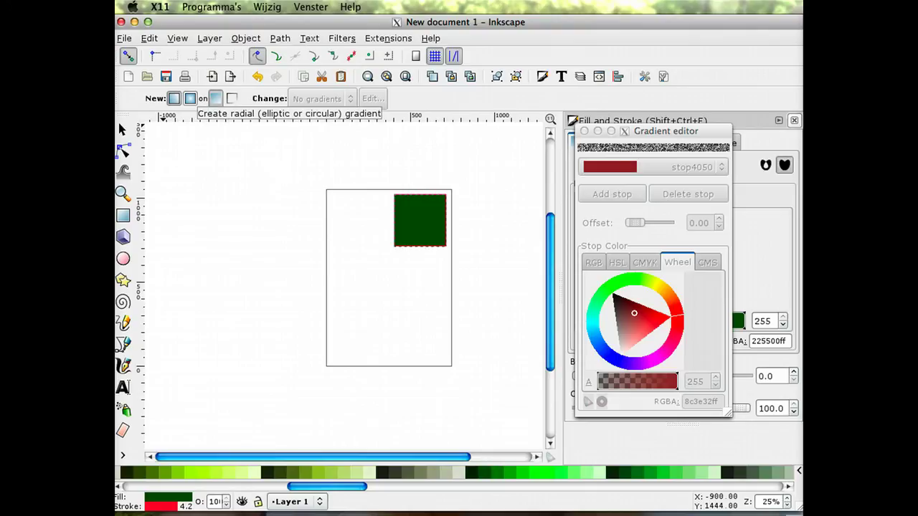
left_click(190, 98)
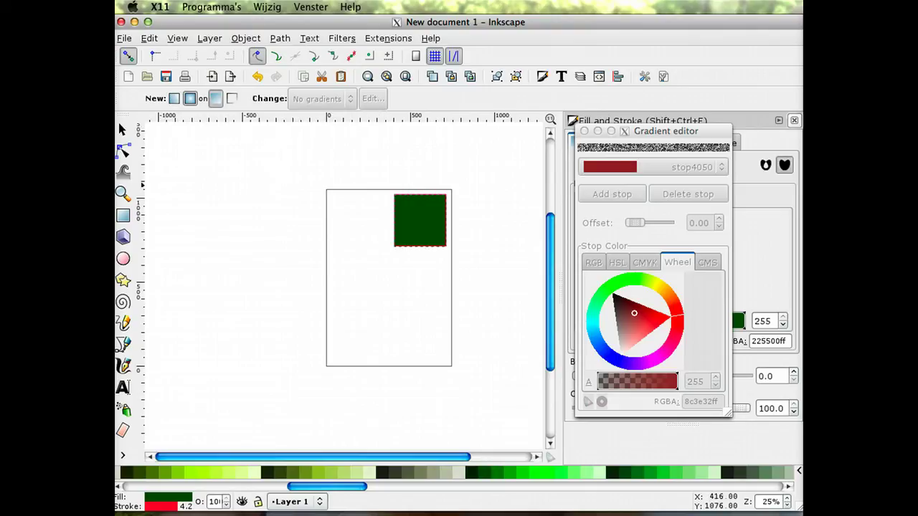
left_click_drag(420, 187, 417, 245)
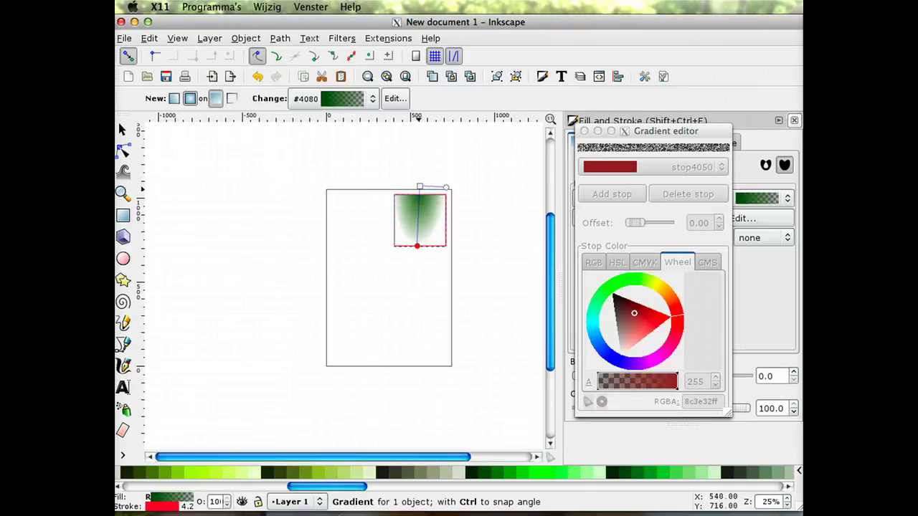
left_click(446, 188)
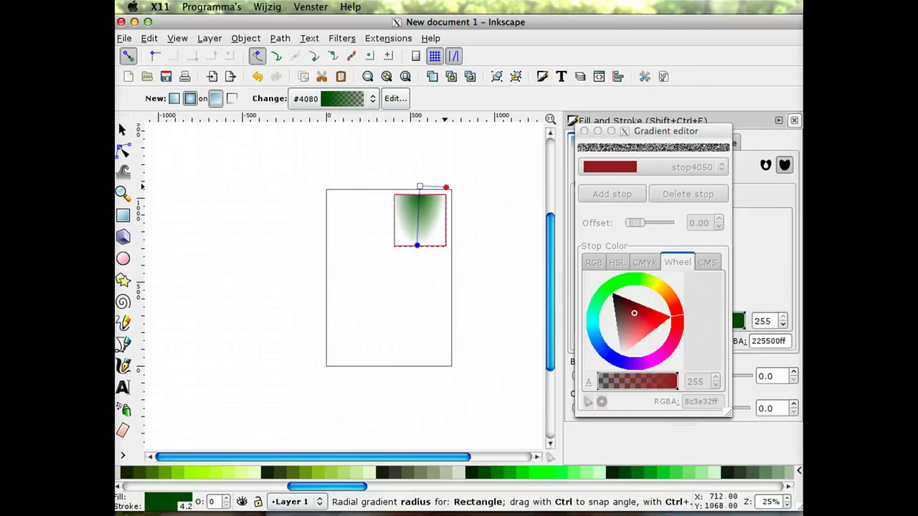
mouse_move(446, 187)
left_mouse_down()
mouse_move(510, 185)
mouse_move(451, 190)
mouse_move(501, 187)
mouse_move(528, 167)
mouse_move(461, 193)
mouse_move(467, 180)
mouse_move(443, 186)
left_mouse_up()
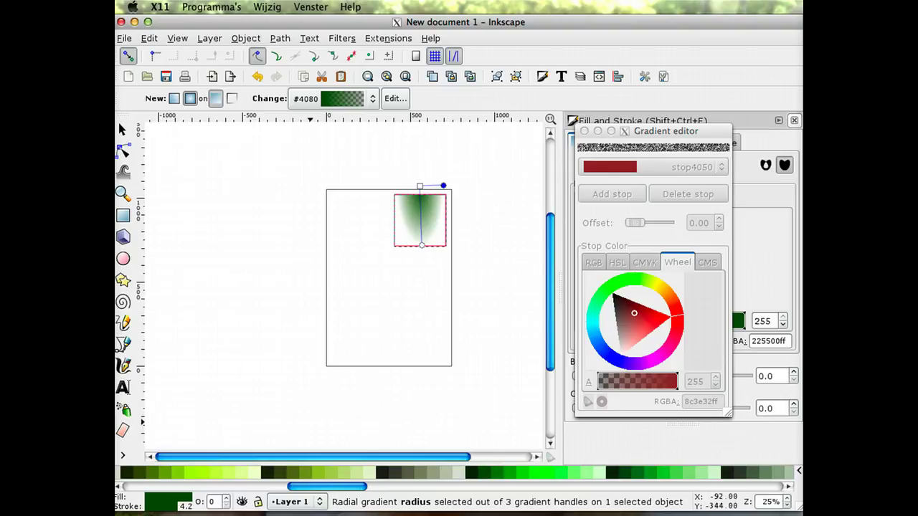
key("Escape")
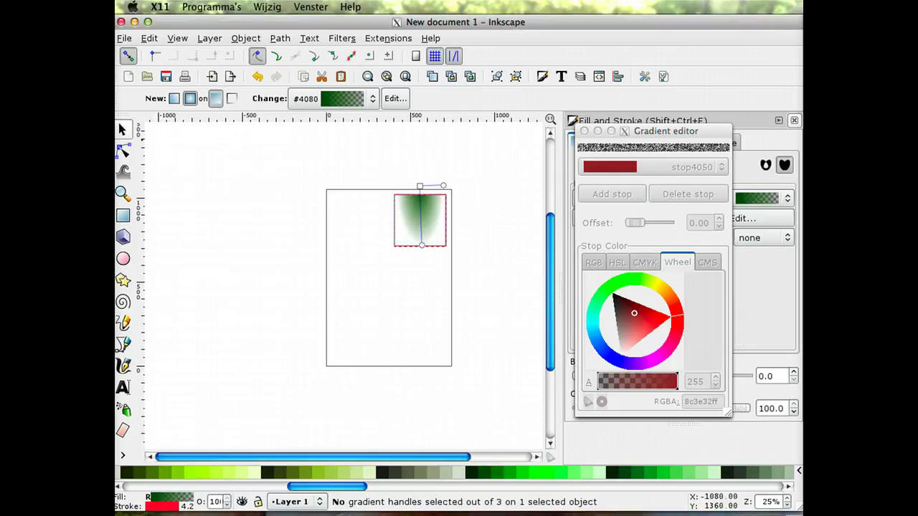
left_click(122, 129)
Step: Remove the square's red outline and move it to the page centre
left_click(366, 263)
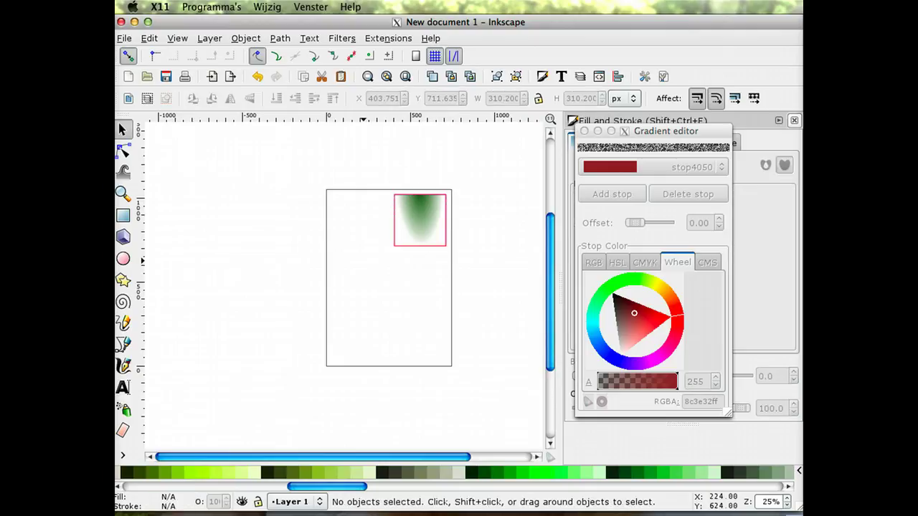
left_click(419, 219)
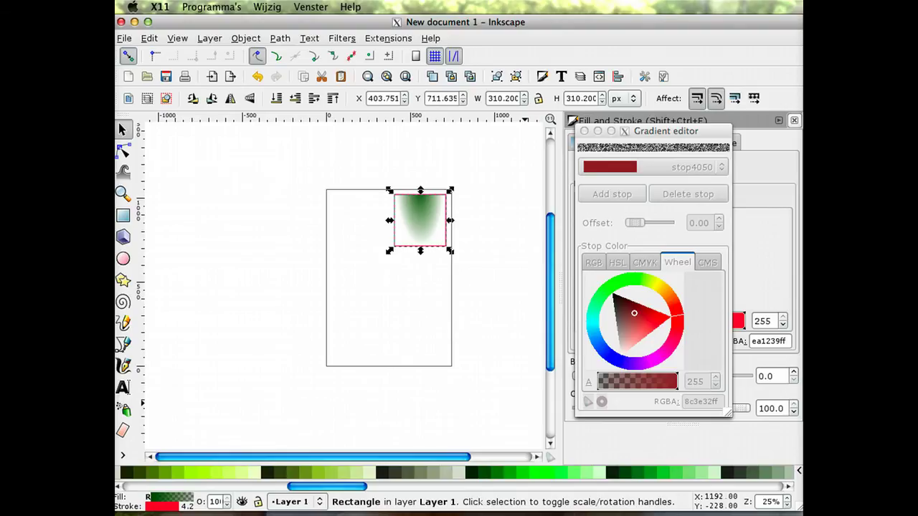
left_click(583, 130)
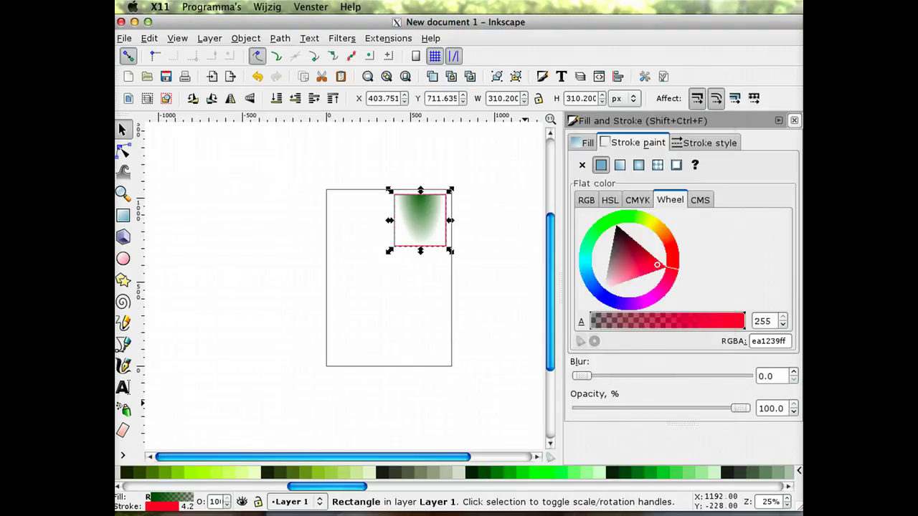
left_click(582, 165)
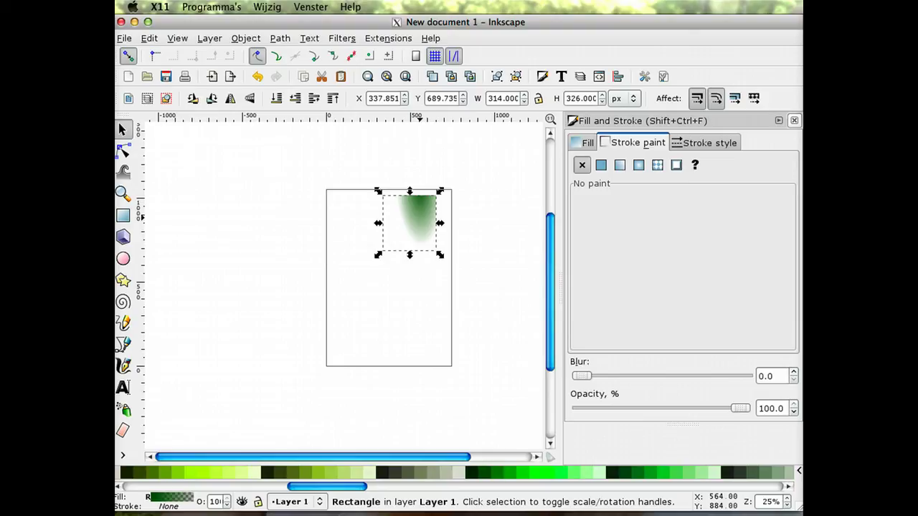
left_click_drag(421, 217, 411, 280)
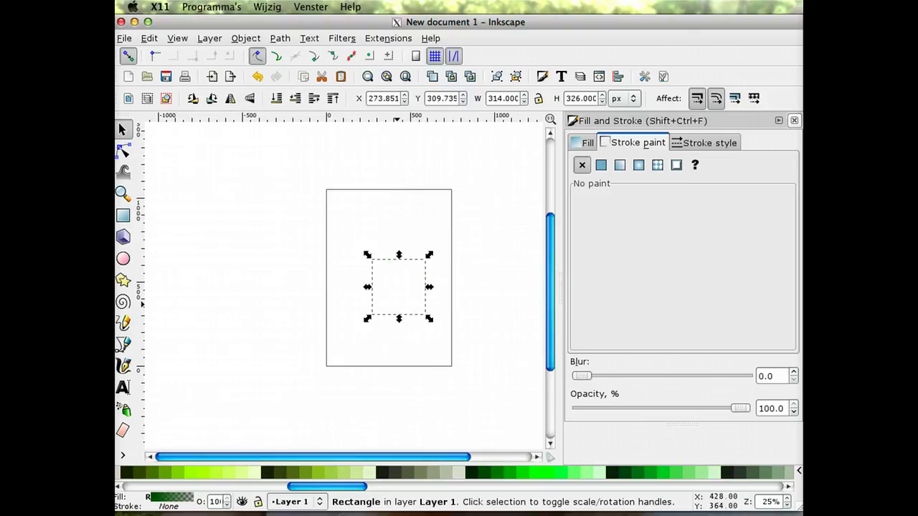
Step: Move the radial gradient's centre into the square and tilt it toward the lower right
left_click(124, 455)
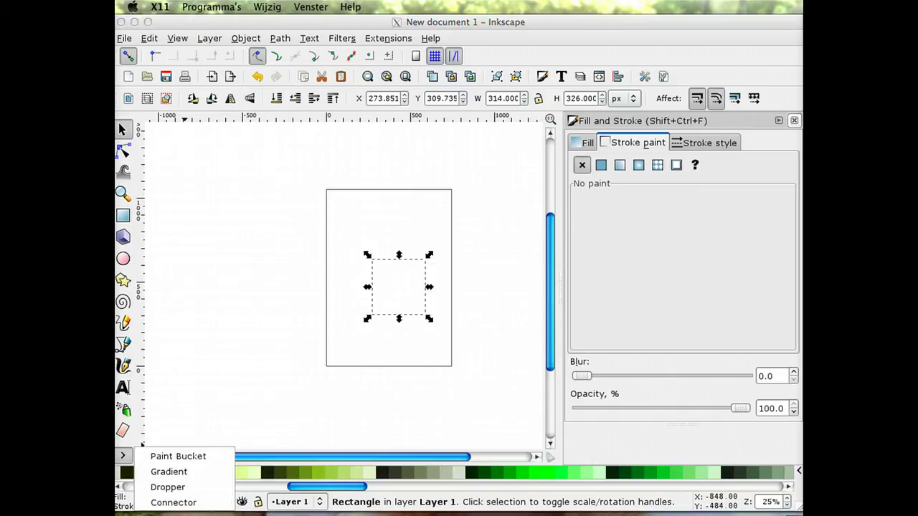
left_click(169, 471)
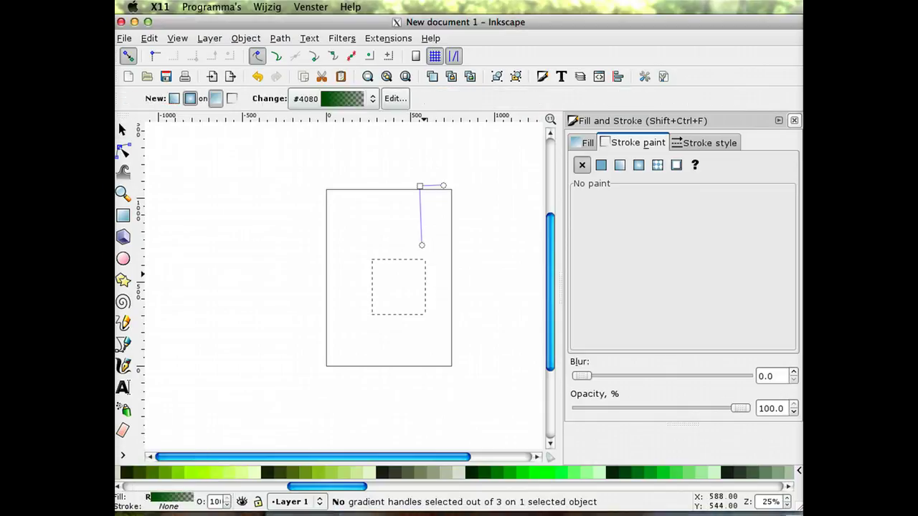
left_click_drag(419, 186, 395, 259)
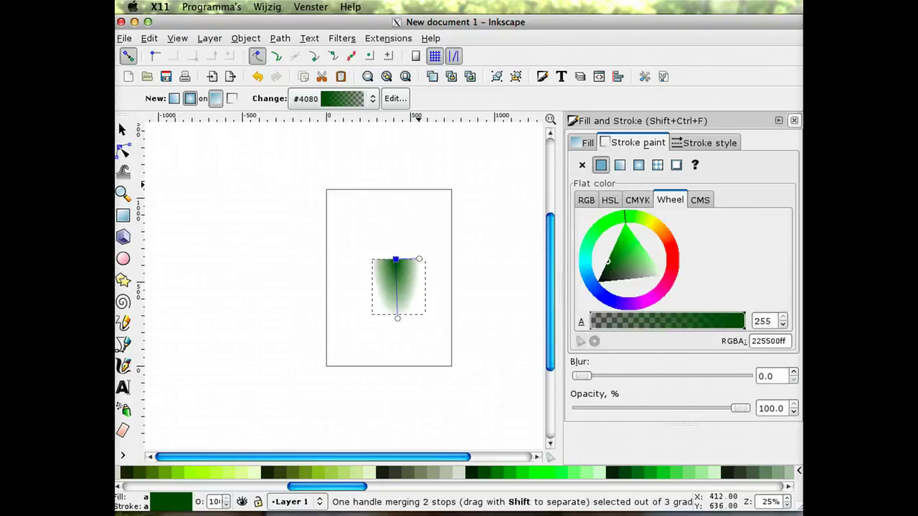
left_click_drag(397, 317, 419, 318)
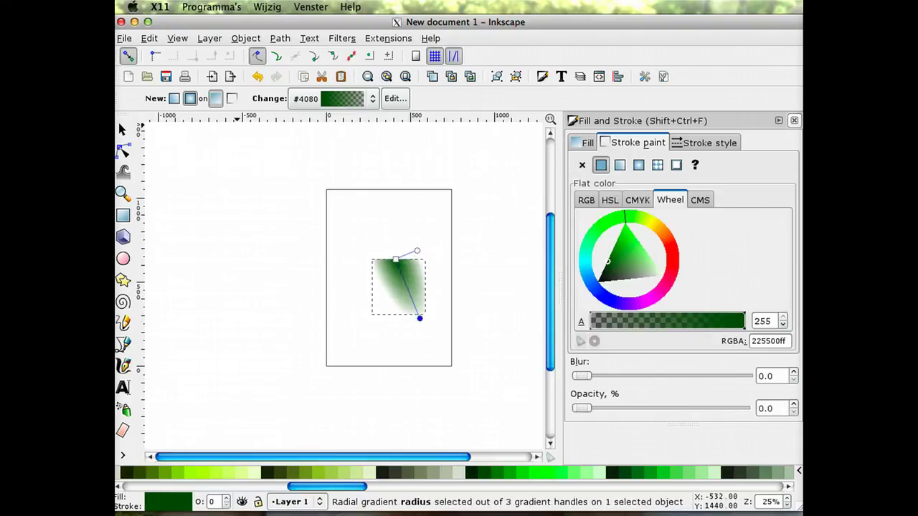
left_click(121, 129)
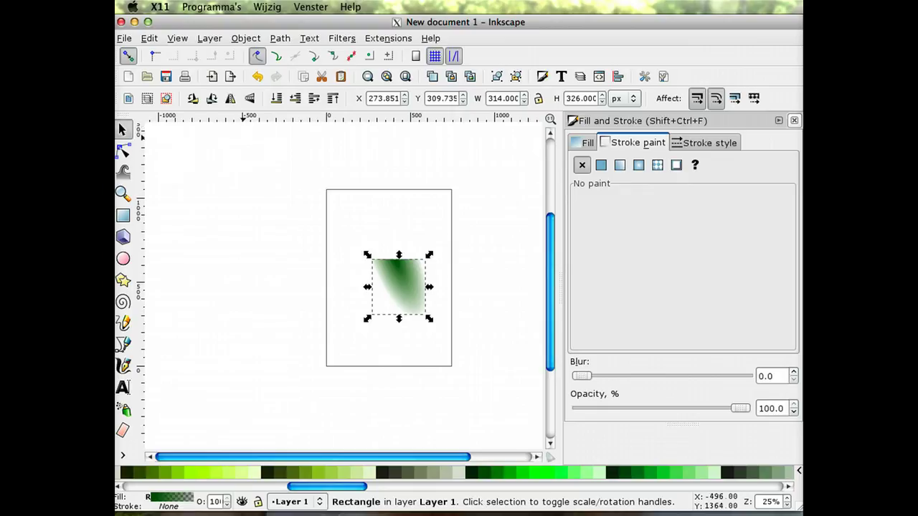
left_click(150, 38)
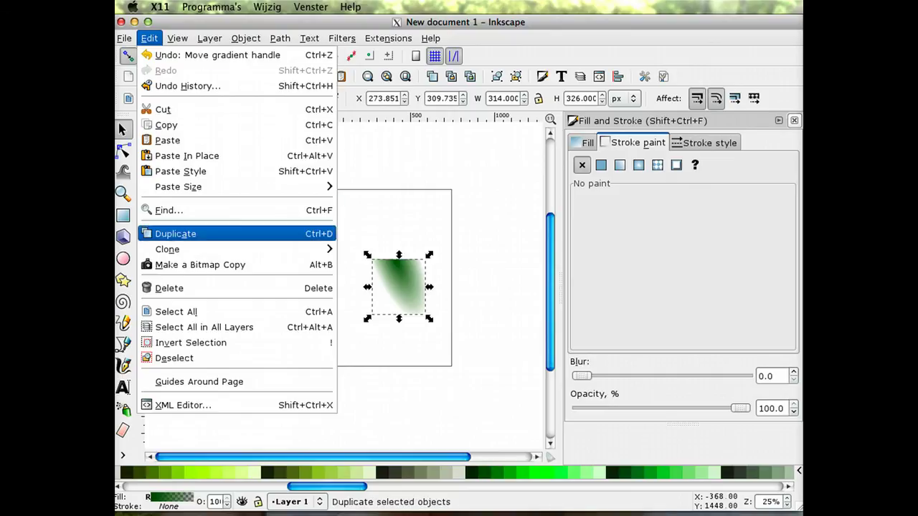
Step: Duplicate the gradient square and move the copy to the lower left at X 29.851, Y 53.735
key("Escape")
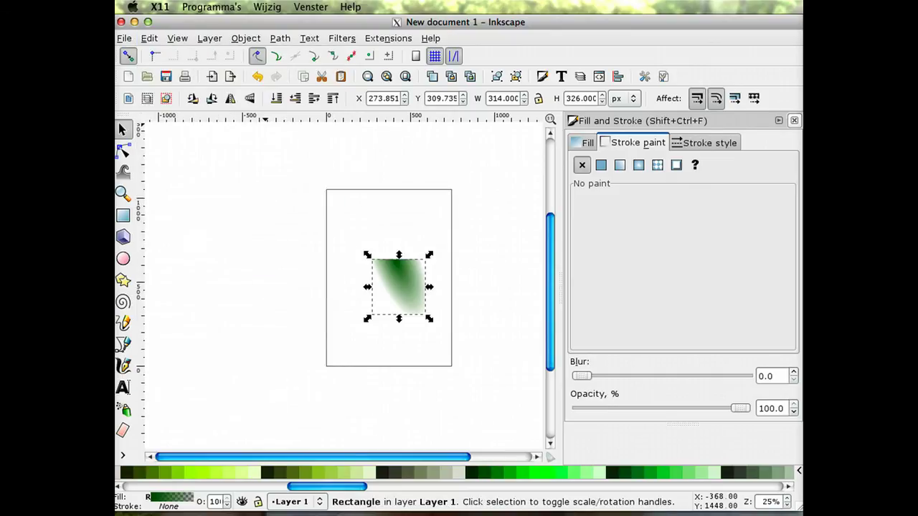
key("ctrl")
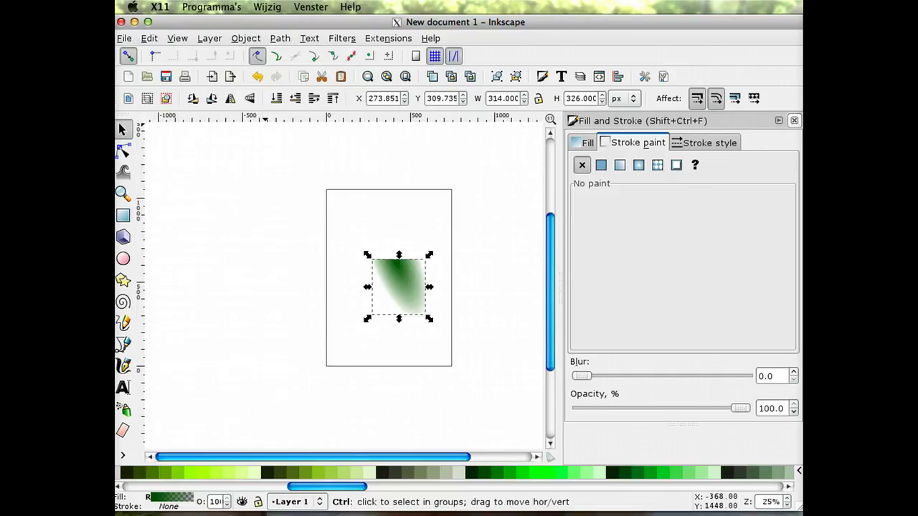
key("ctrl+d")
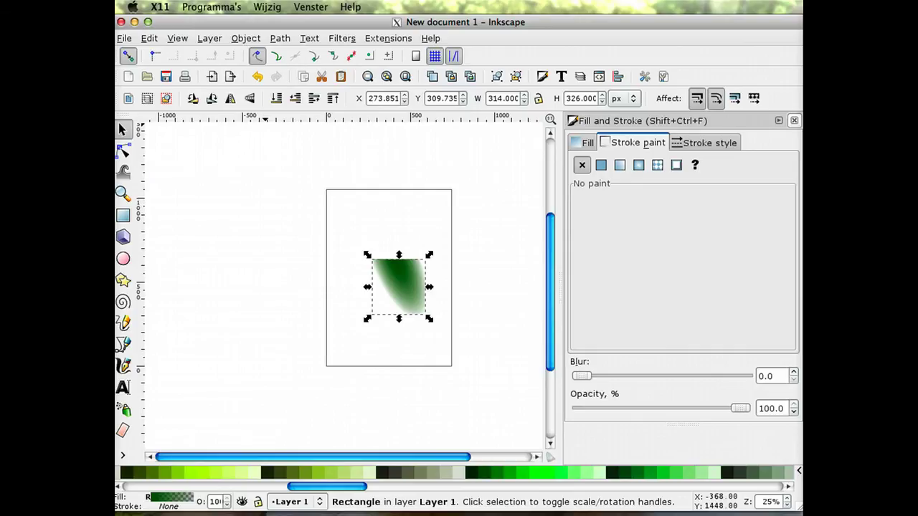
left_click_drag(403, 276, 362, 323)
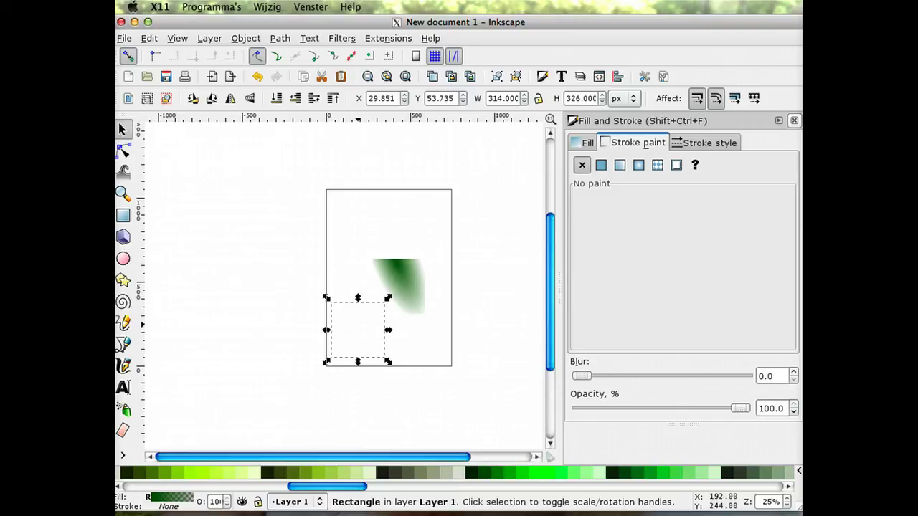
left_click(123, 455)
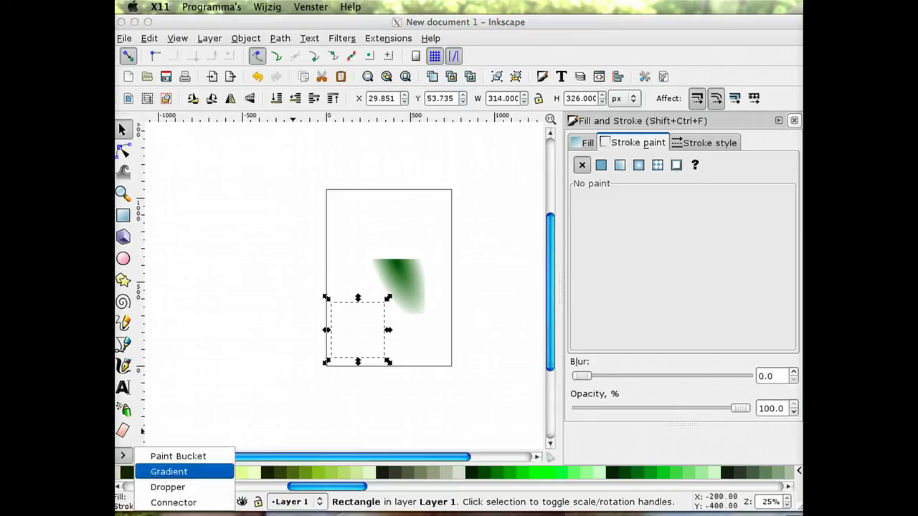
Step: Draw a new radial gradient on the copy pointing straight down from its top edge
left_click(168, 471)
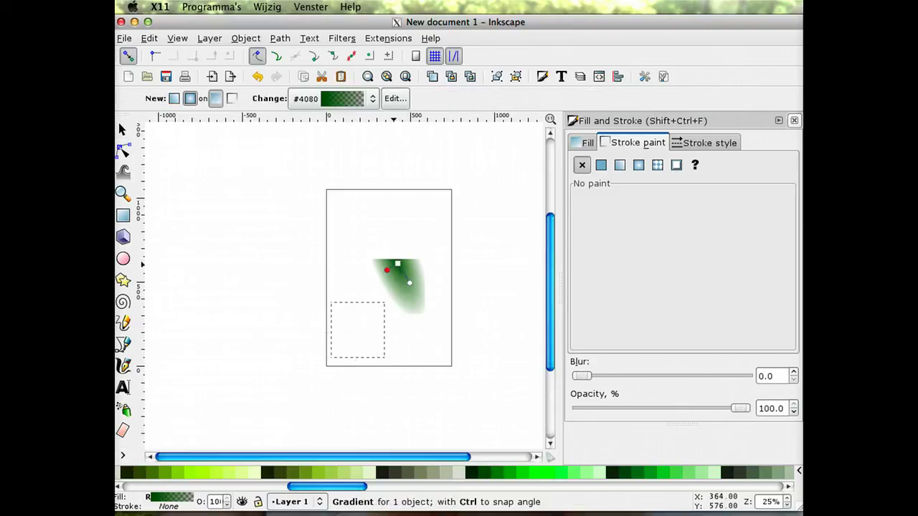
mouse_move(398, 264)
left_mouse_down()
mouse_move(389, 284)
mouse_move(361, 302)
left_mouse_up()
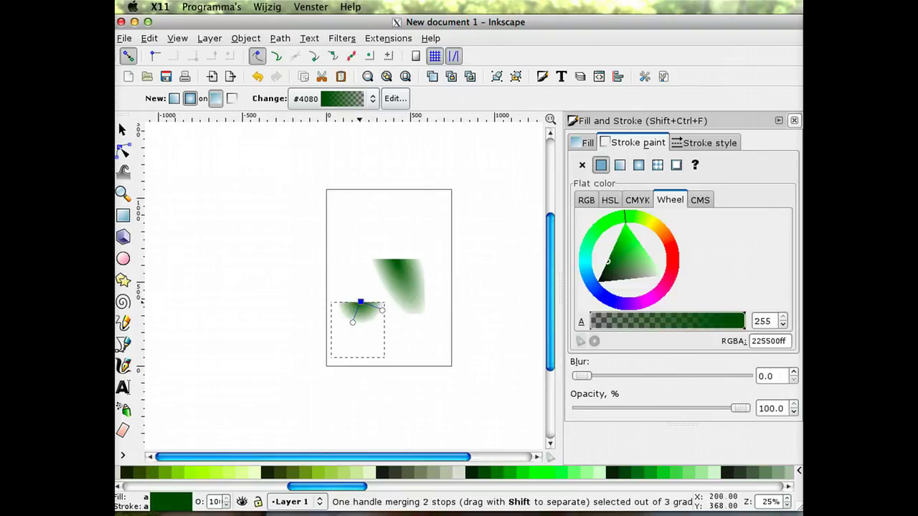
left_click_drag(352, 322, 354, 351)
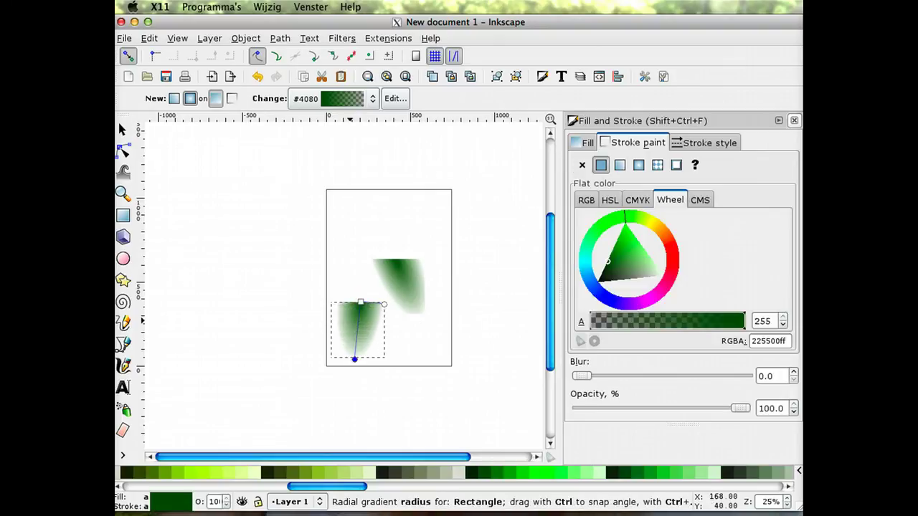
left_click(122, 130)
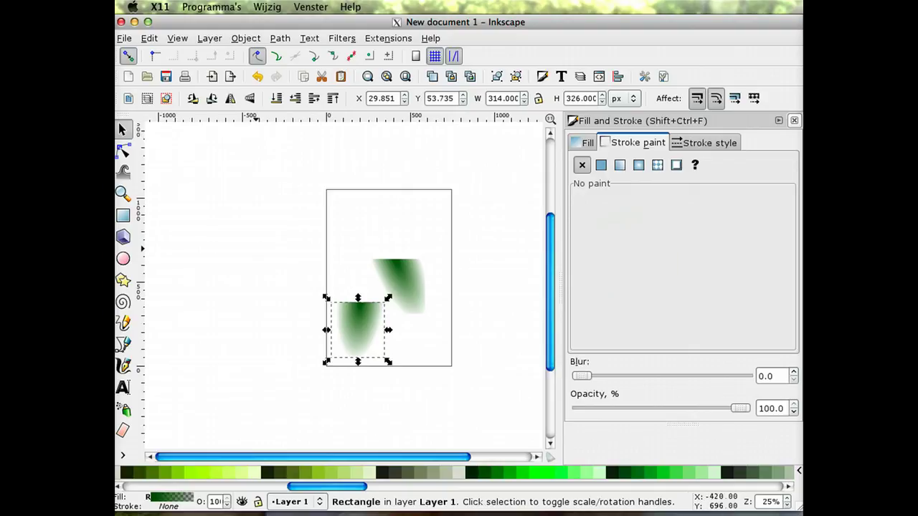
left_click(244, 249)
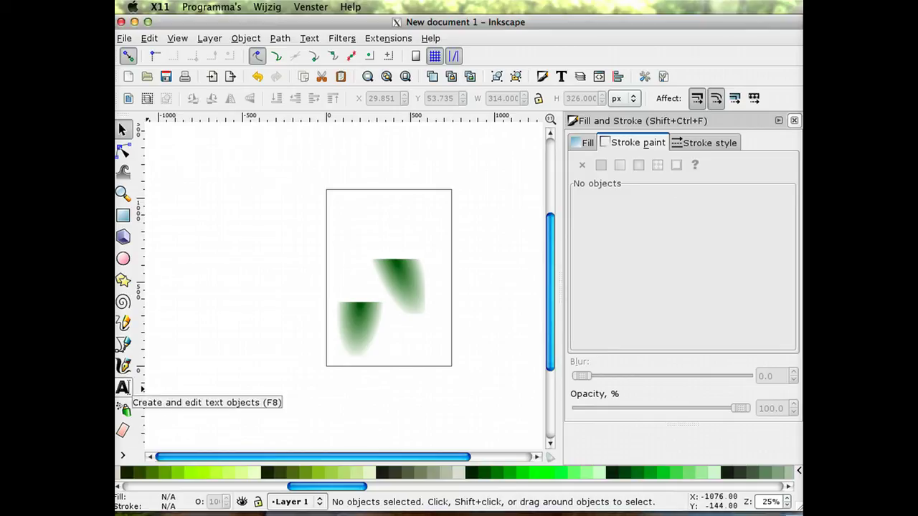
Step: Add the text 'Hello!' near the top of the page
left_click(123, 387)
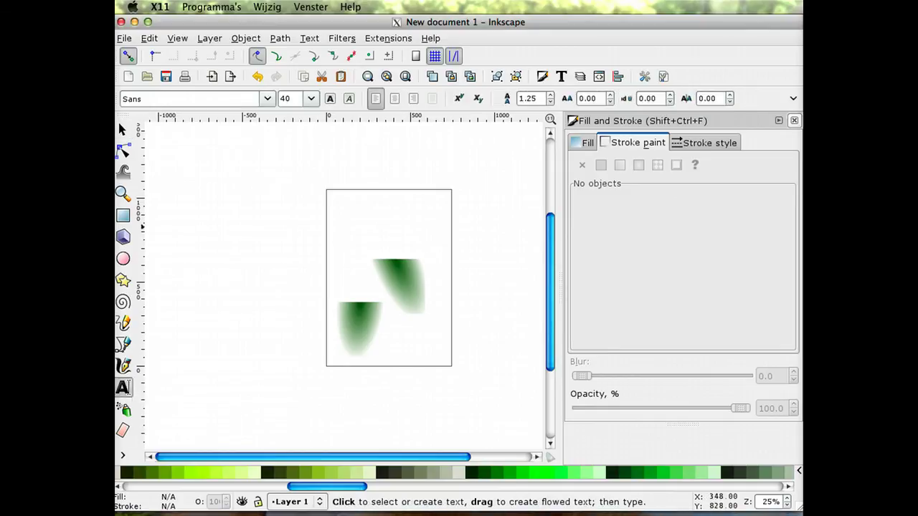
left_click(361, 213)
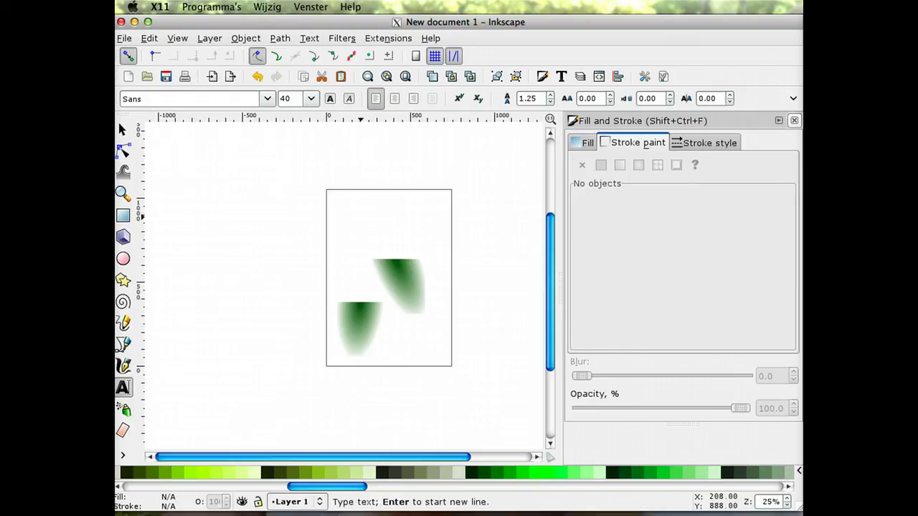
type("Hello")
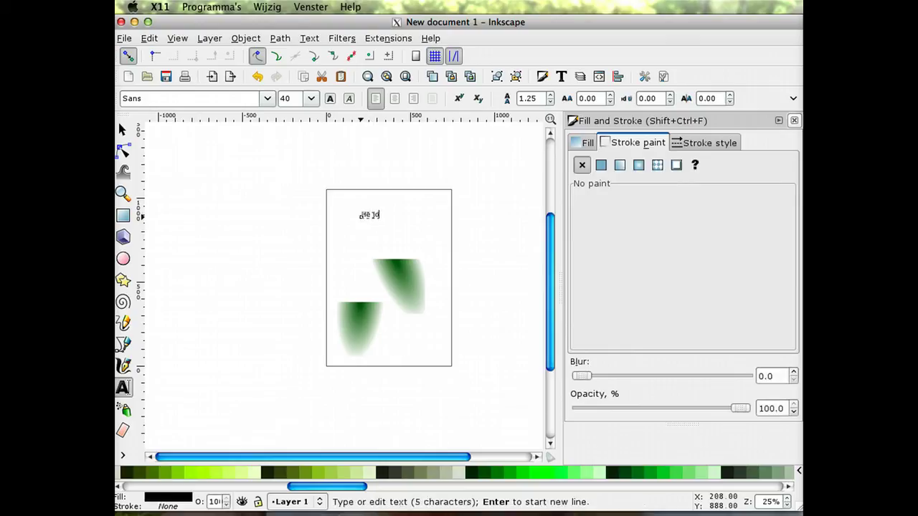
type("!")
key("Escape")
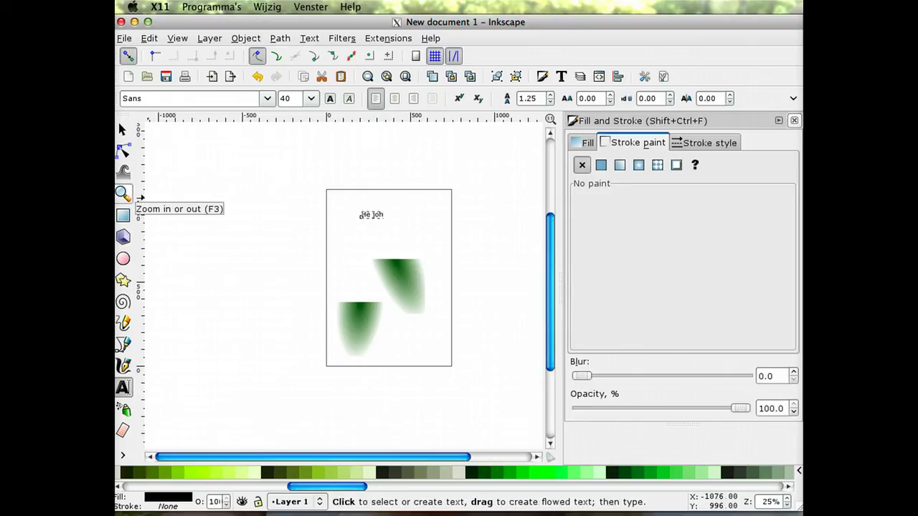
Step: Zoom in on the page and scroll toward the He joh text
left_click(123, 194)
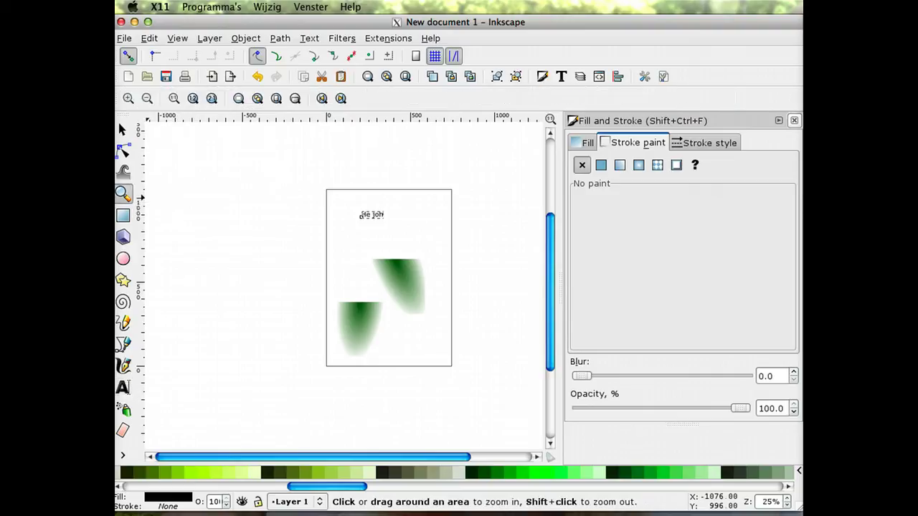
left_click(129, 98)
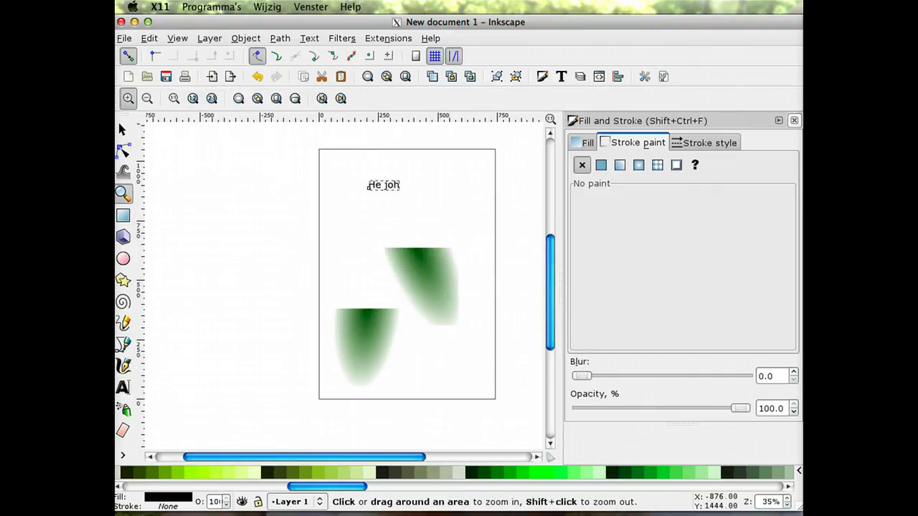
left_click(128, 98)
left_click(128, 98)
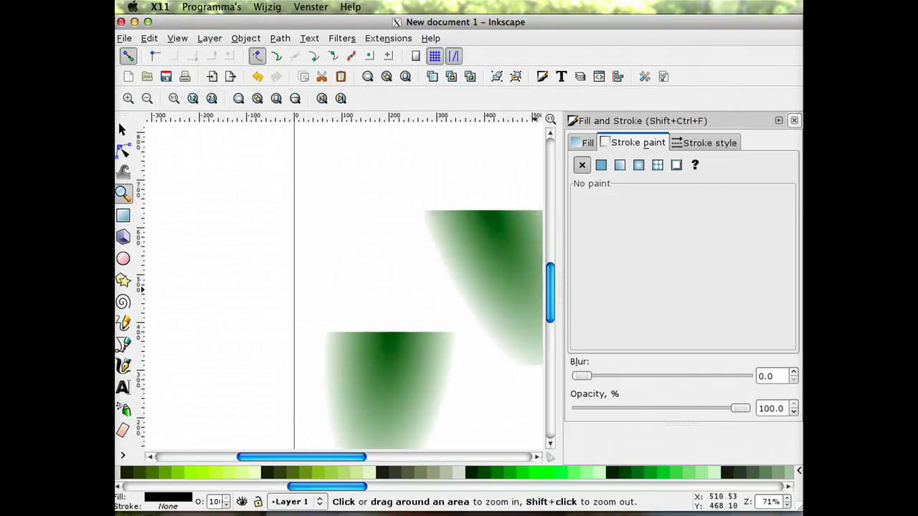
scroll(430, 287, "up", 5)
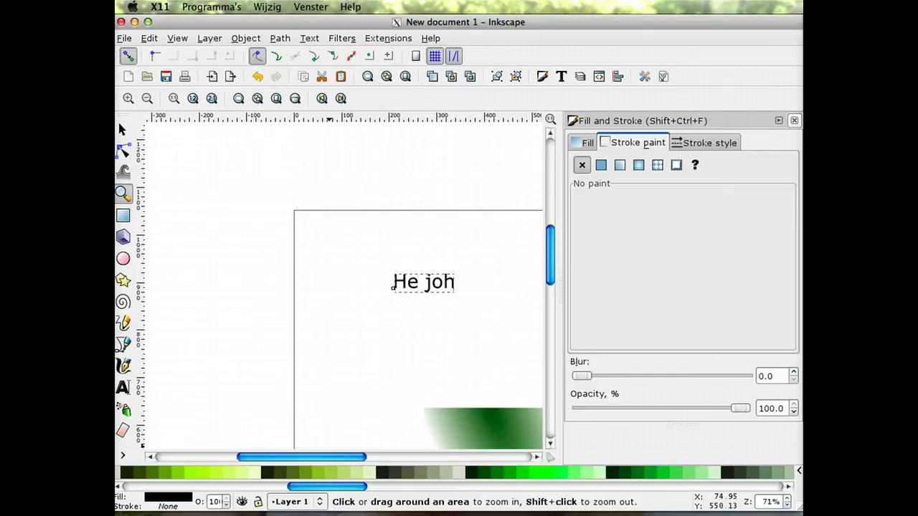
scroll(345, 287, "right", 2)
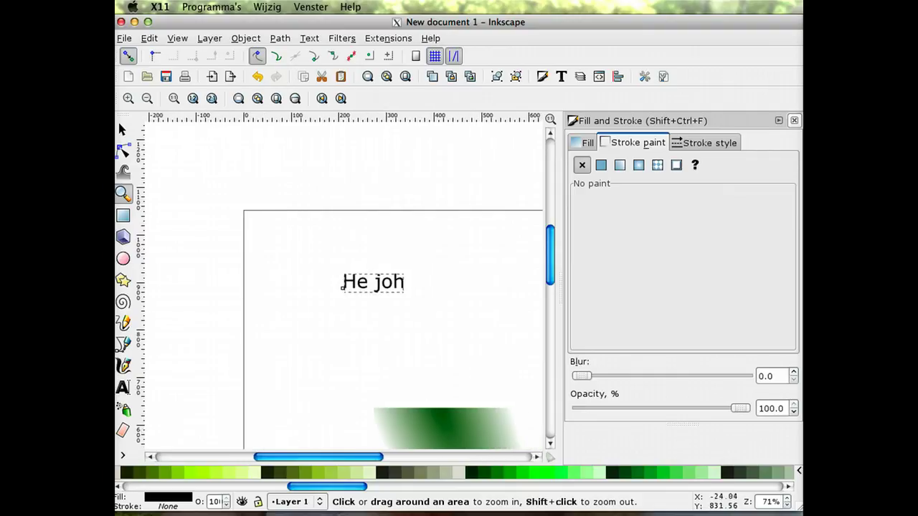
Step: Magnify the He joh text, centre it, and select it to show its transform handles
left_click(128, 98)
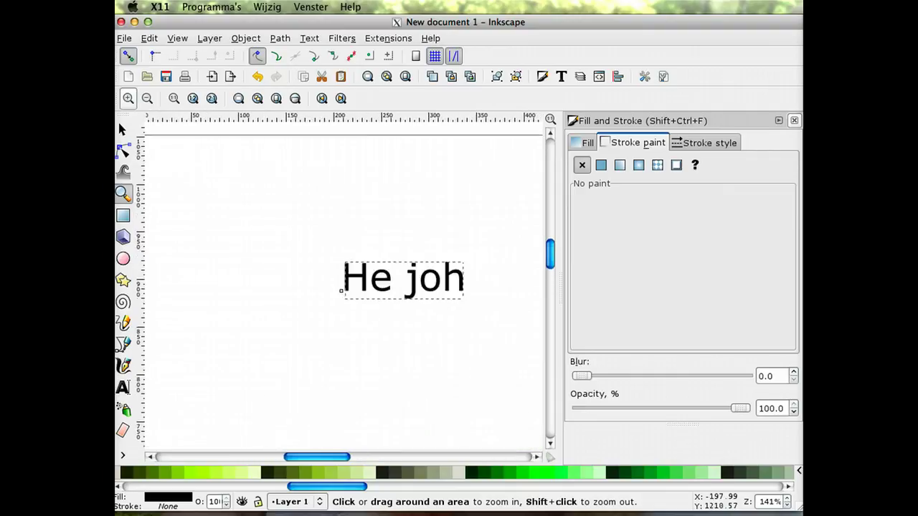
left_click(128, 98)
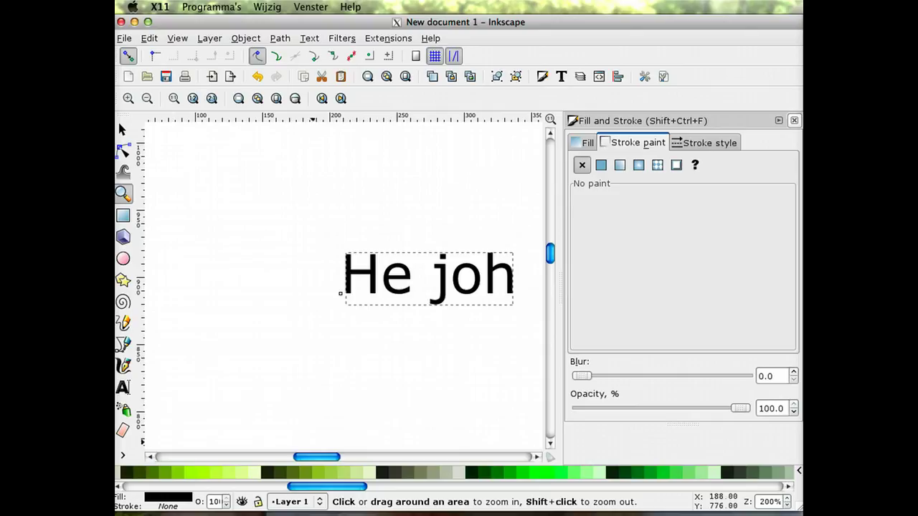
scroll(344, 287, "right", 5)
scroll(344, 286, "left", 2)
scroll(344, 287, "left", 1)
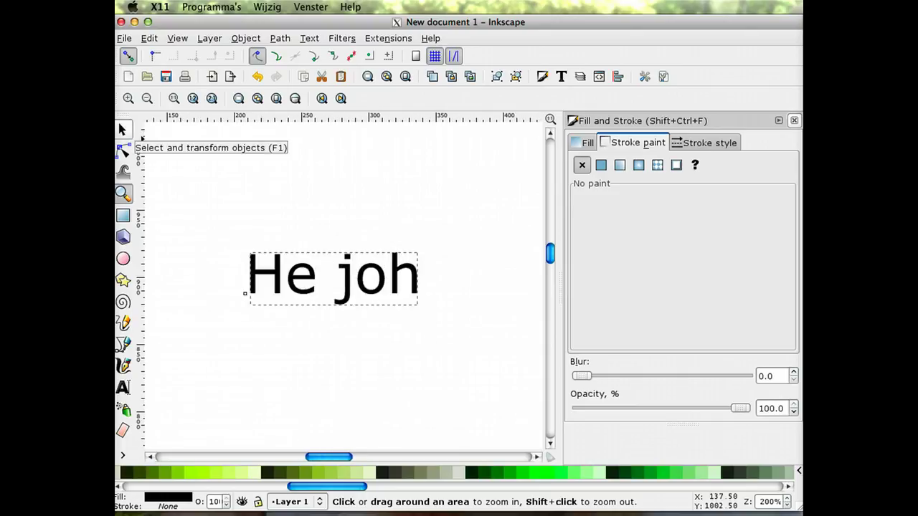
left_click(123, 130)
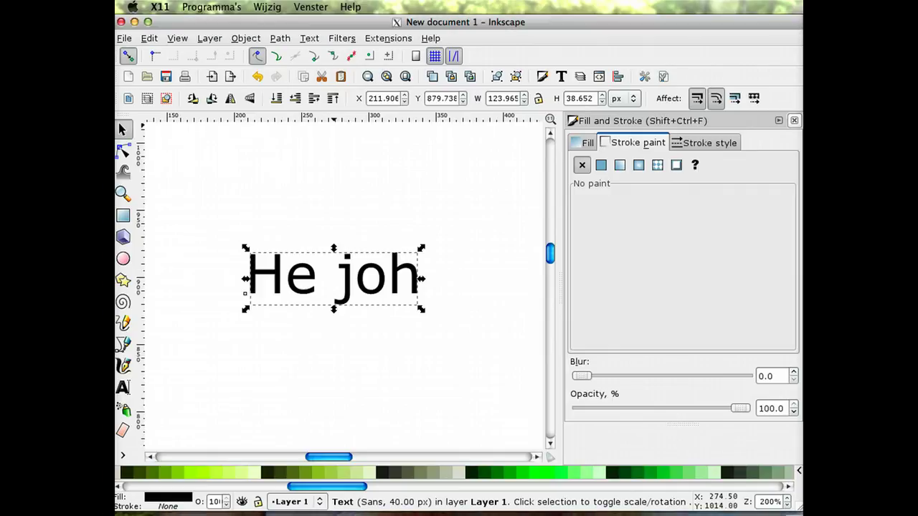
Step: Open the Text and Font dialog for the text and move it aside
key("alt+t")
key("Down")
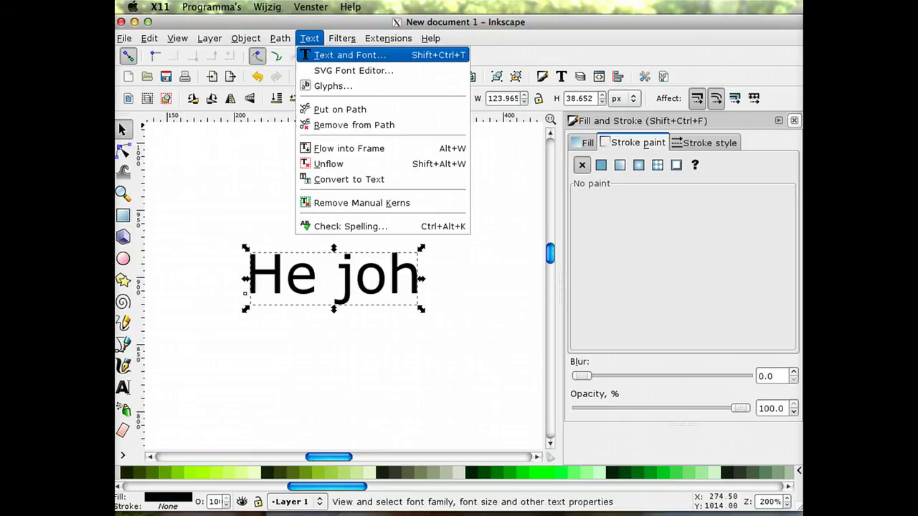
key("Return")
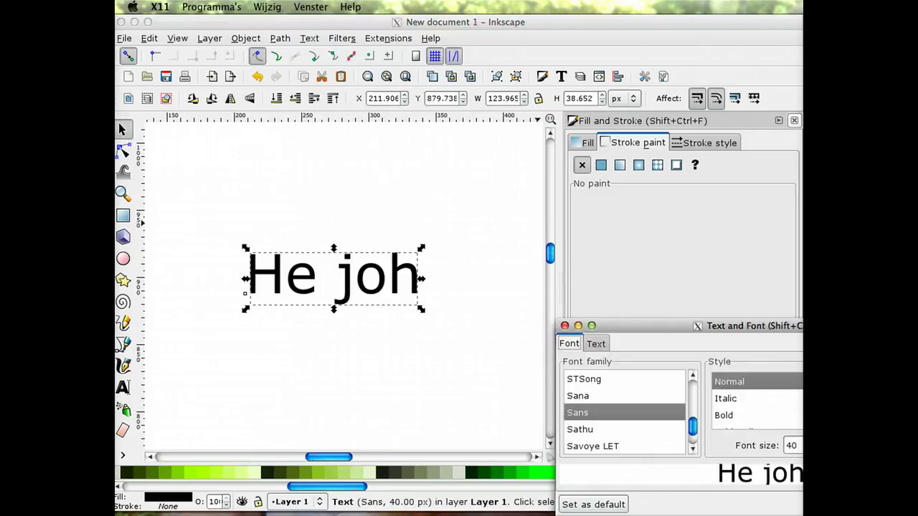
left_click_drag(631, 326, 525, 76)
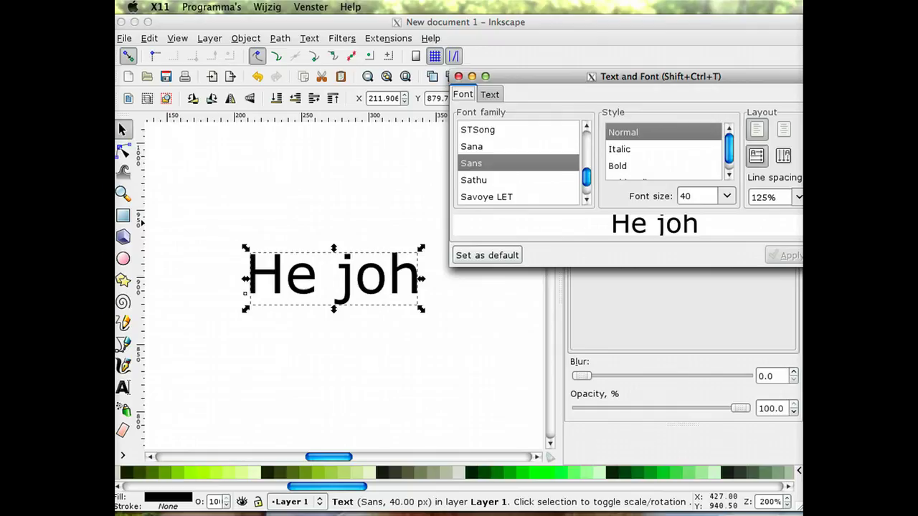
Step: Preview He joh in Weibei SC, Weibei TC and Wawati SC, then move the dialog higher
scroll(518, 163, "down", 5)
scroll(518, 164, "down", 5)
left_click(502, 182)
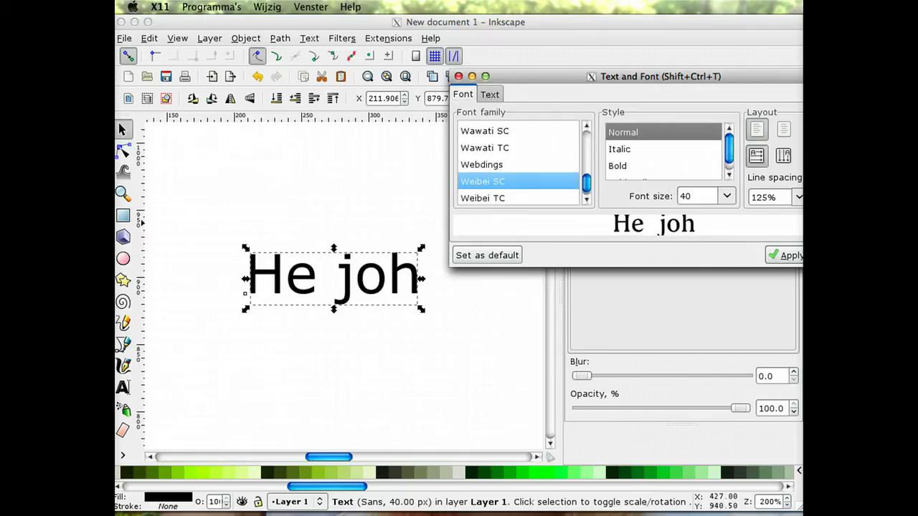
key("Down")
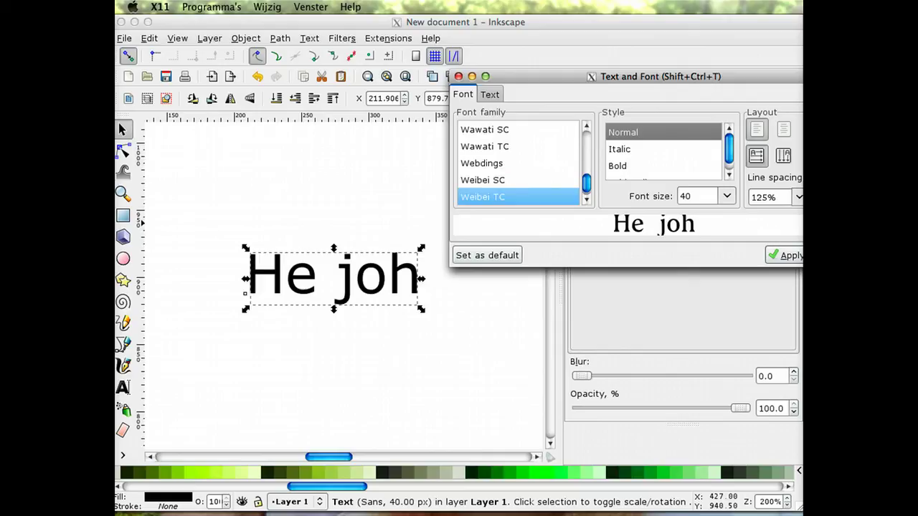
key("Up")
key("Up")
key("Up")
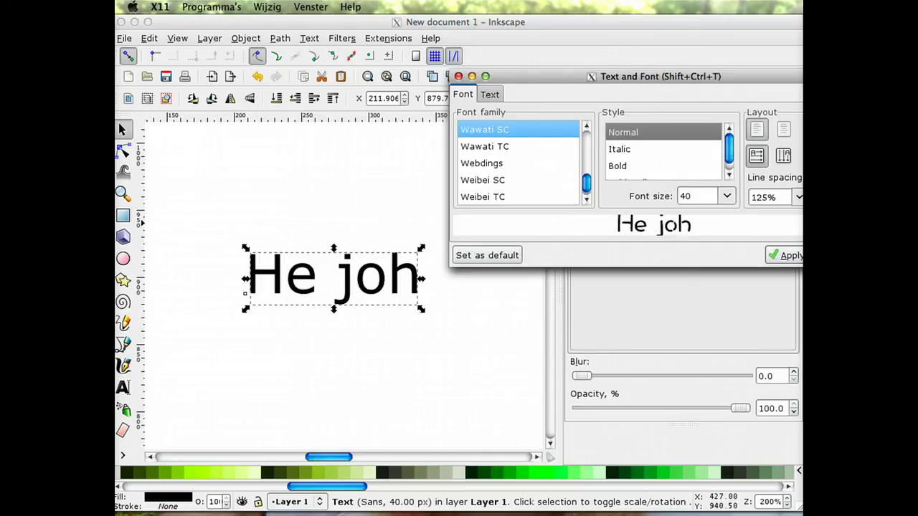
left_click_drag(517, 76, 325, 21)
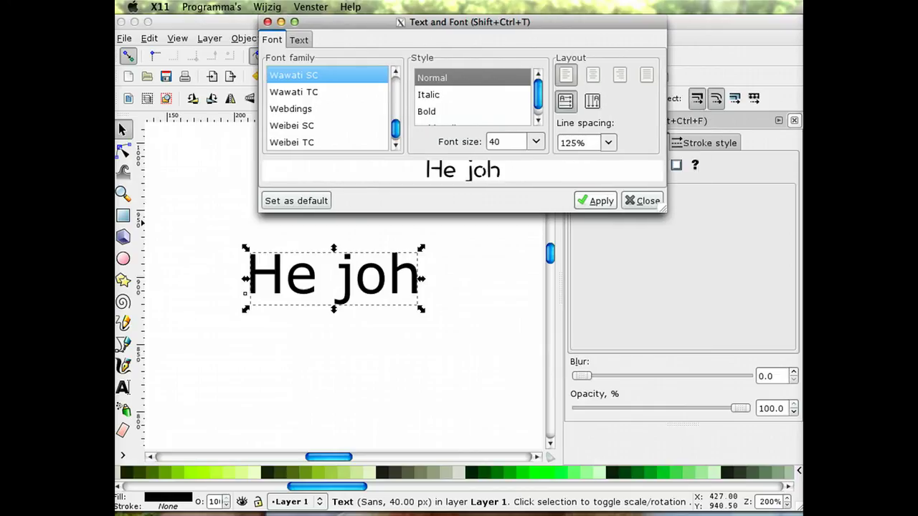
Step: Apply Wawati SC, then preview Wawati TC and Webdings
left_click(595, 200)
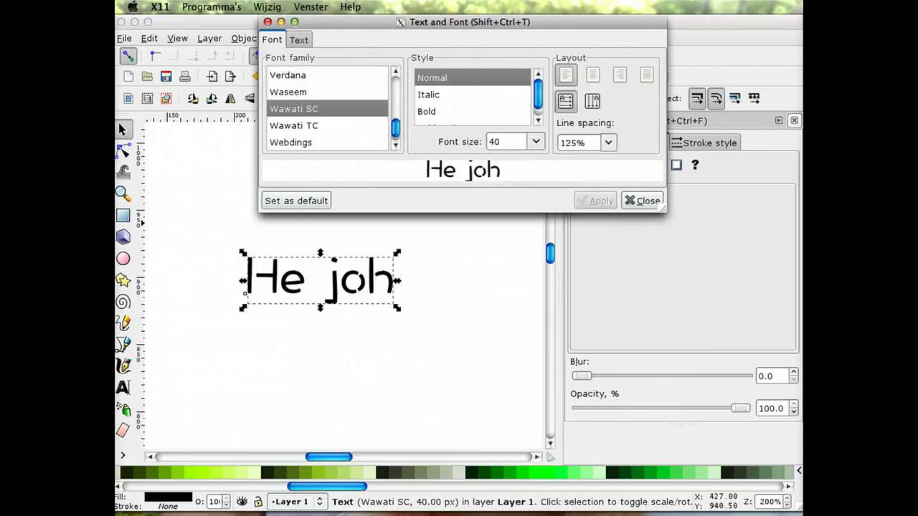
left_click(293, 125)
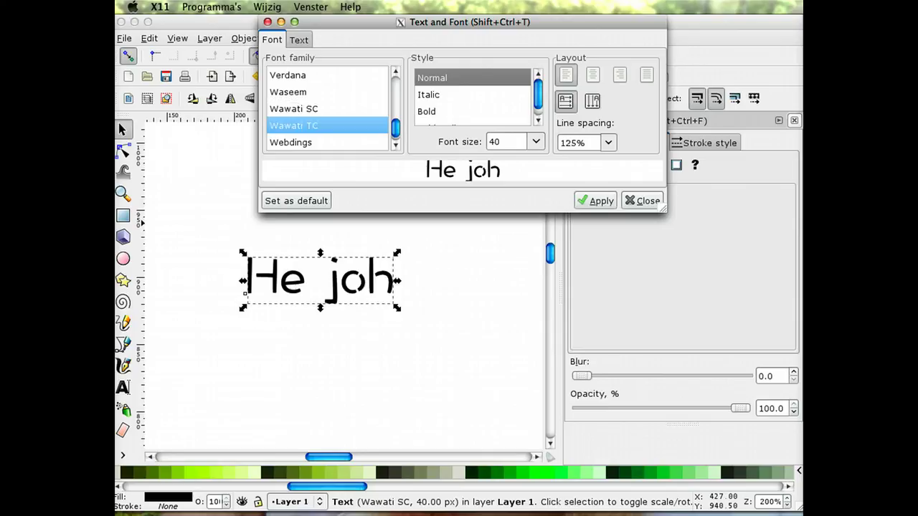
key("Down")
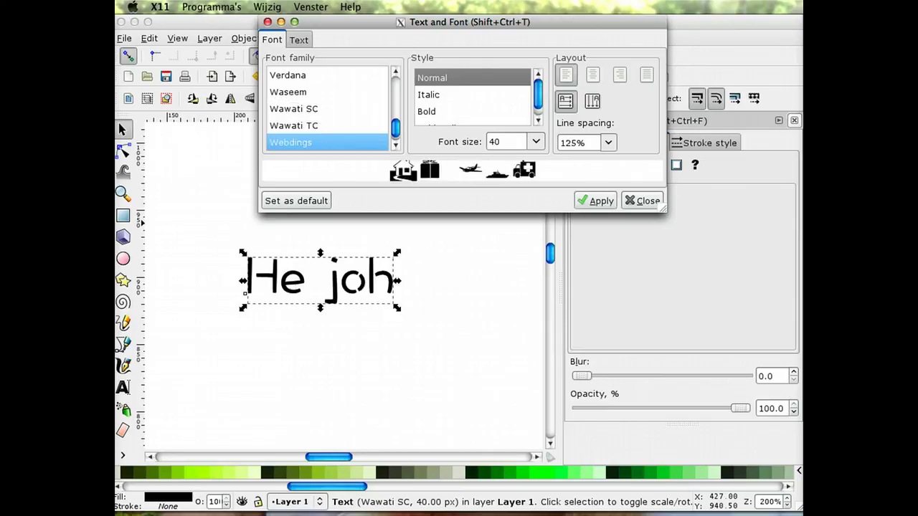
scroll(328, 108, "up", 10)
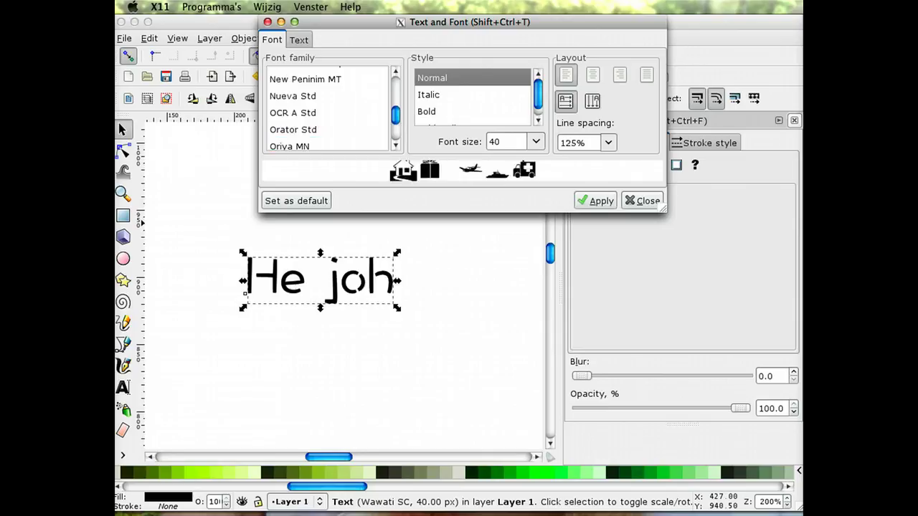
Step: Set the He joh text to Nueva Std Italic and apply it
left_click(301, 96)
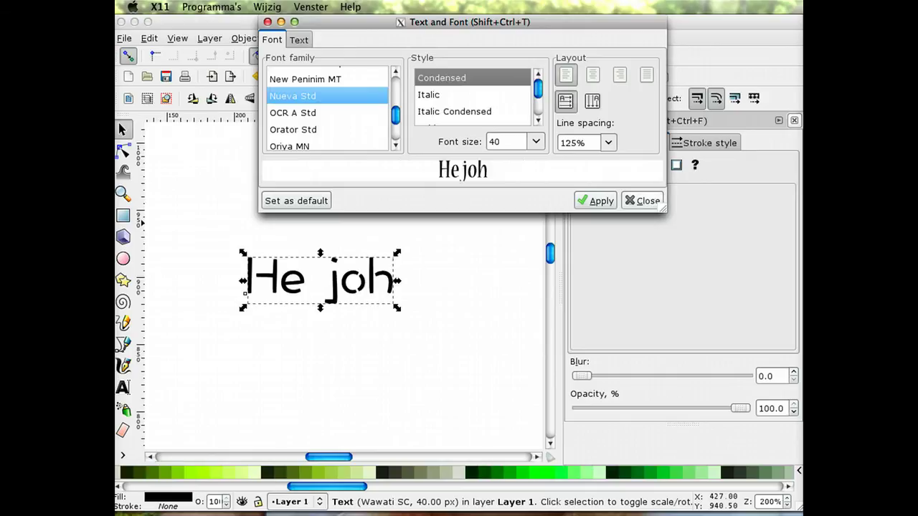
left_click(595, 200)
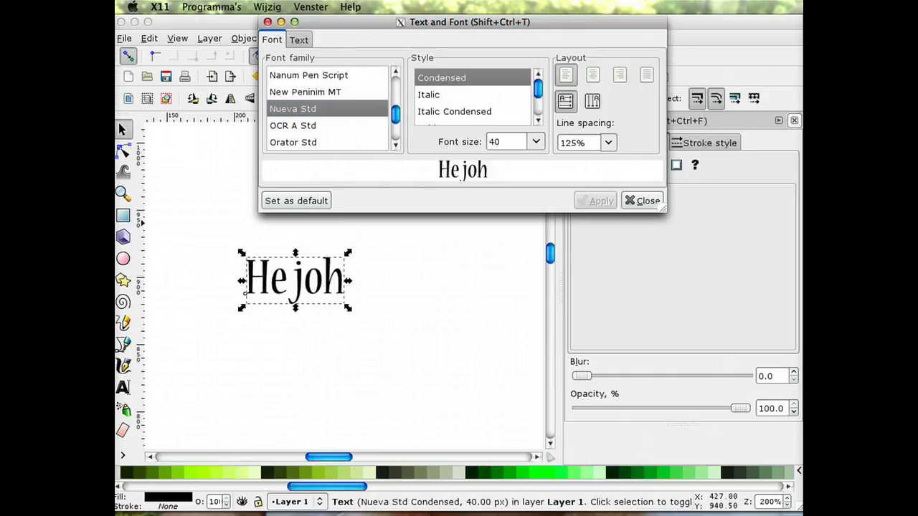
left_click(438, 94)
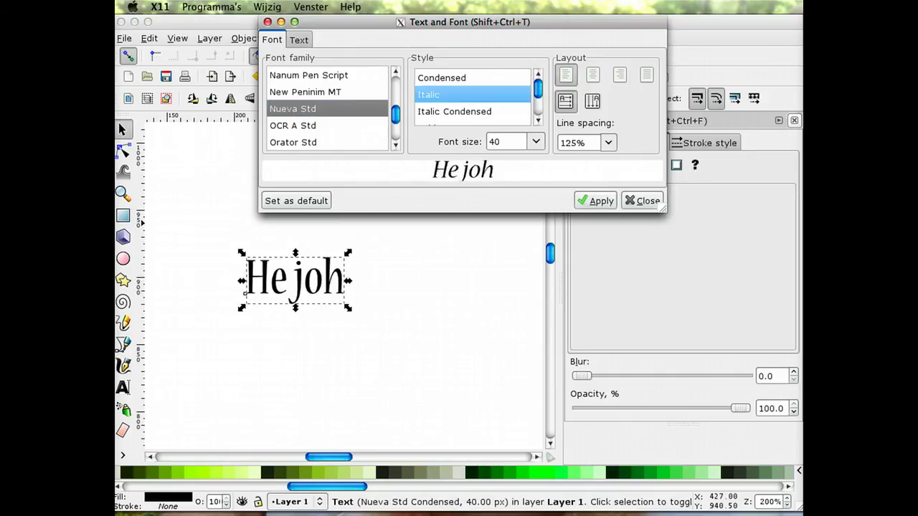
left_click(595, 200)
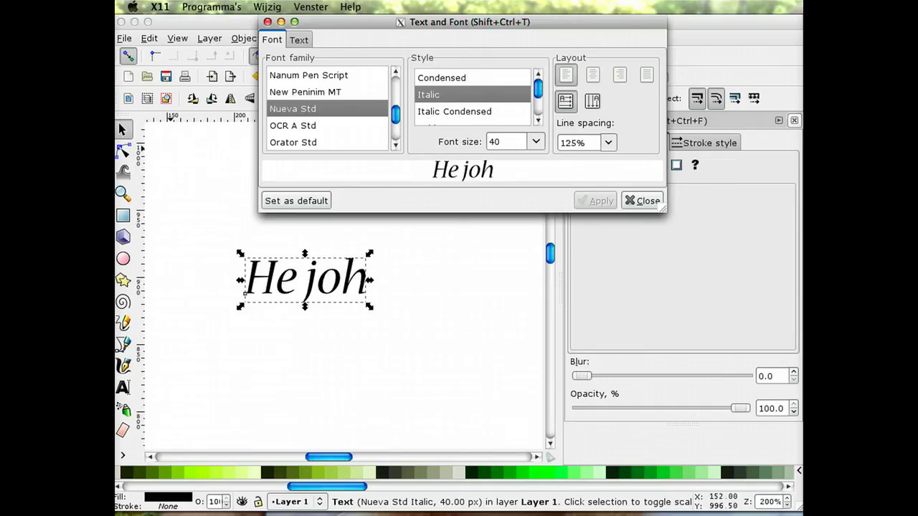
left_click(123, 129)
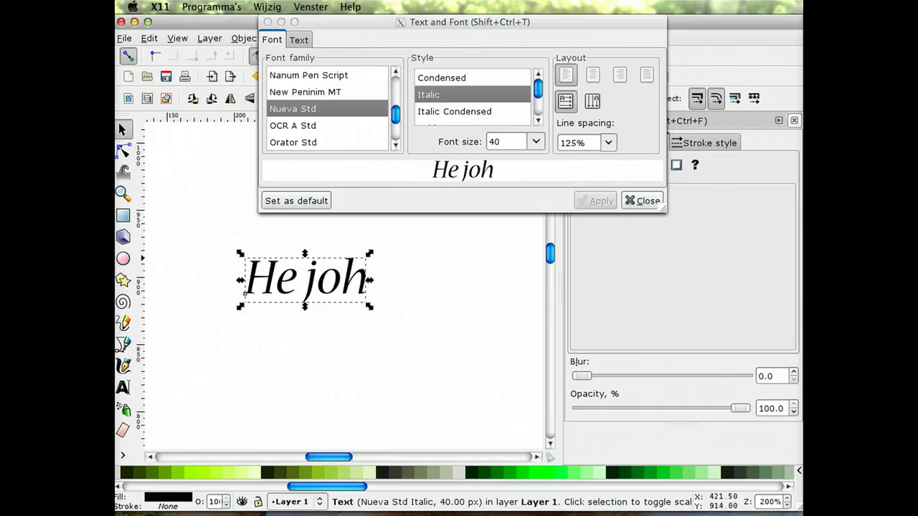
Step: Close the font dialog and stretch the text to 111.333 × 119.280 px, much taller and wider
key("ctrl+shift+t")
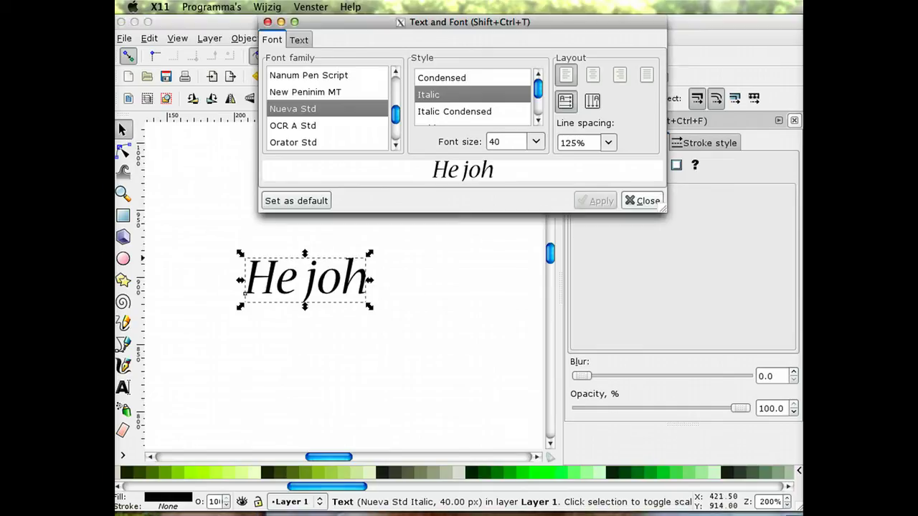
left_click(641, 200)
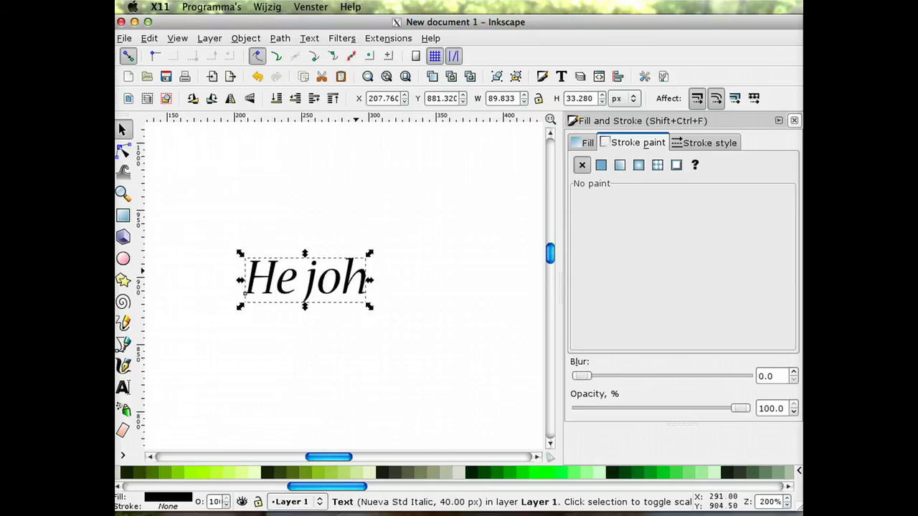
mouse_move(361, 271)
left_mouse_down()
mouse_move(412, 255)
mouse_move(398, 255)
left_mouse_up()
left_click_drag(340, 290, 342, 402)
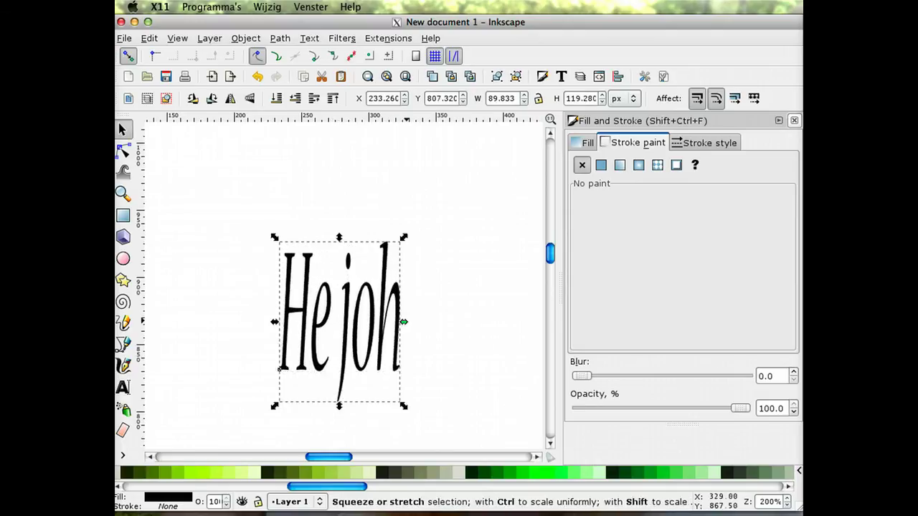
left_click_drag(404, 322, 432, 322)
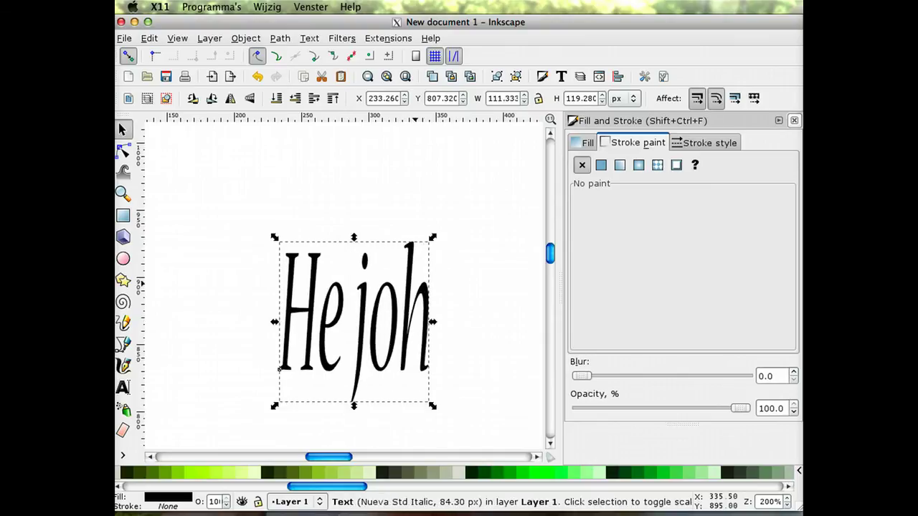
Step: Tilt the He joh text clockwise, then shrink it to a smaller size
left_click(406, 280)
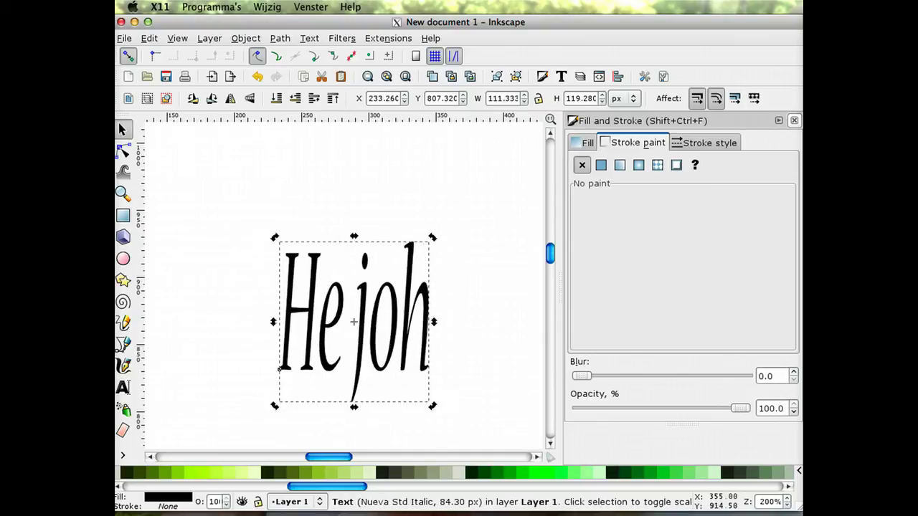
left_click_drag(432, 237, 463, 283)
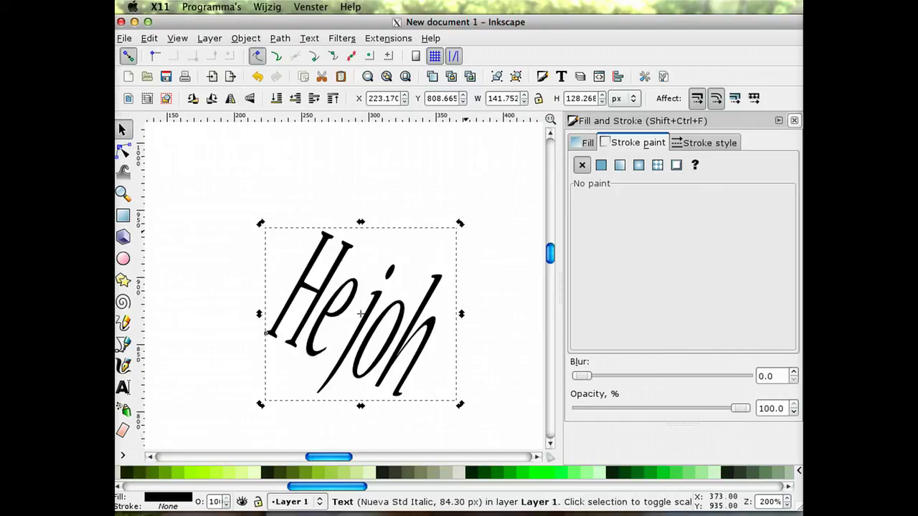
left_click_drag(461, 223, 456, 247)
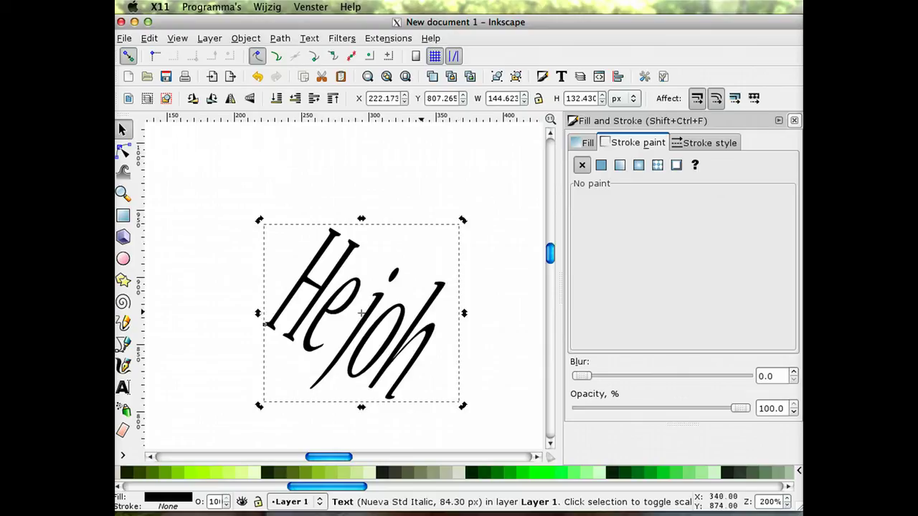
left_click(431, 312)
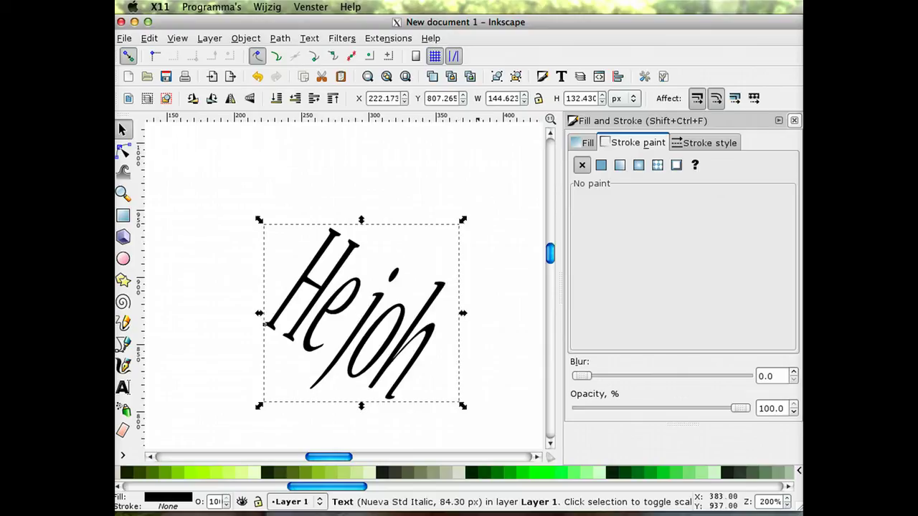
left_click_drag(264, 325, 262, 291)
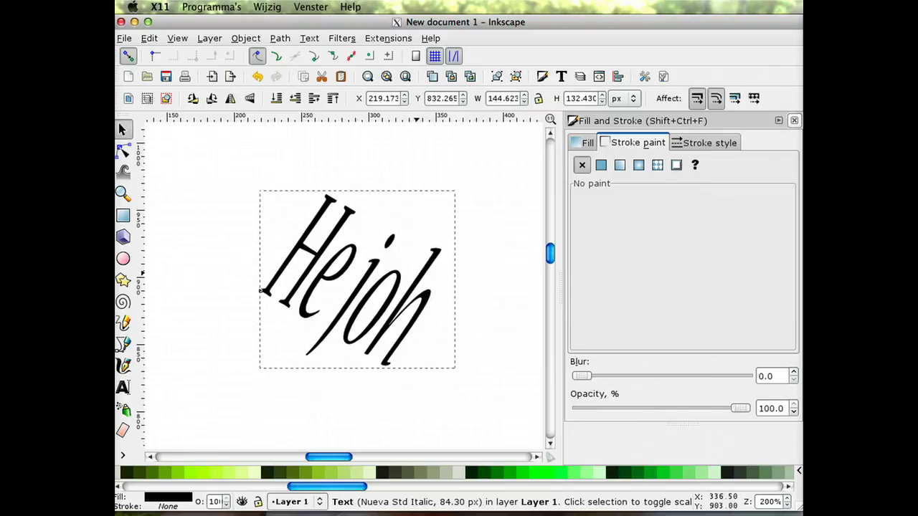
left_click_drag(466, 183, 435, 222)
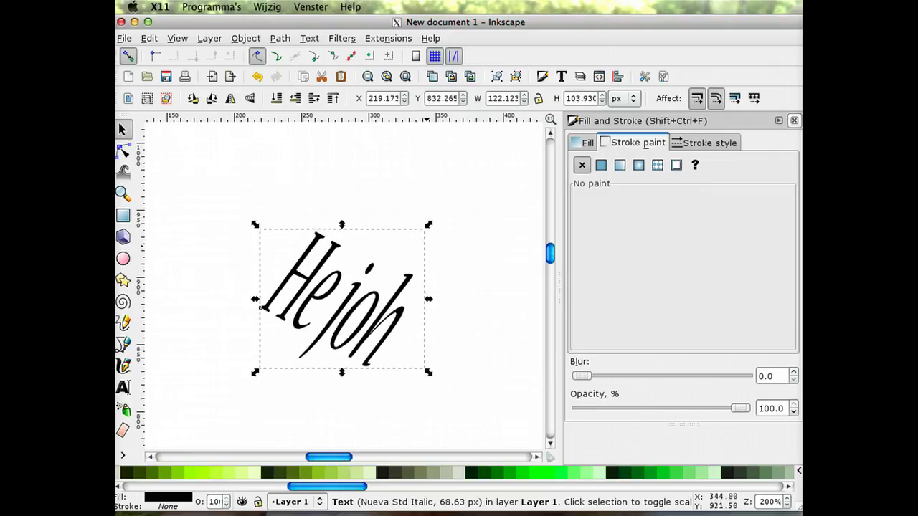
Step: Rotate the text back to nearly upright at 92.509 × 98.376 px
left_click(409, 297)
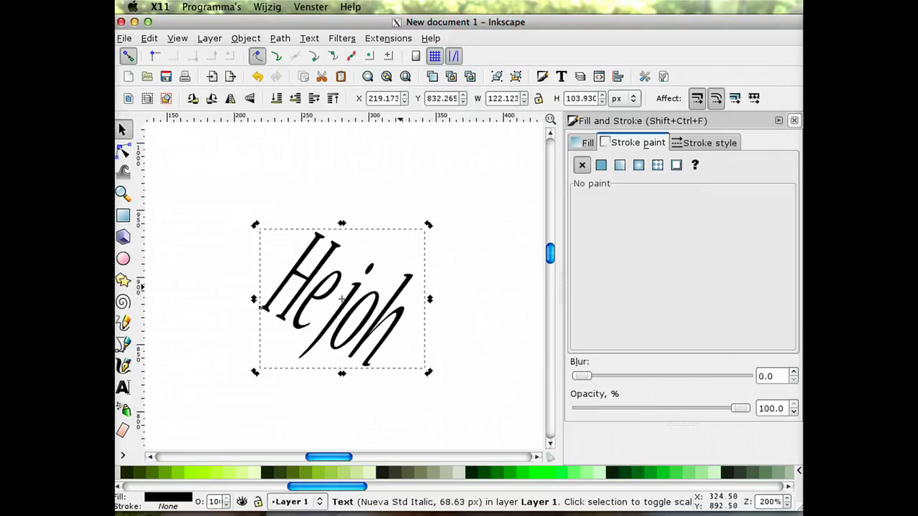
left_click_drag(428, 224, 422, 227)
left_click_drag(262, 314, 280, 352)
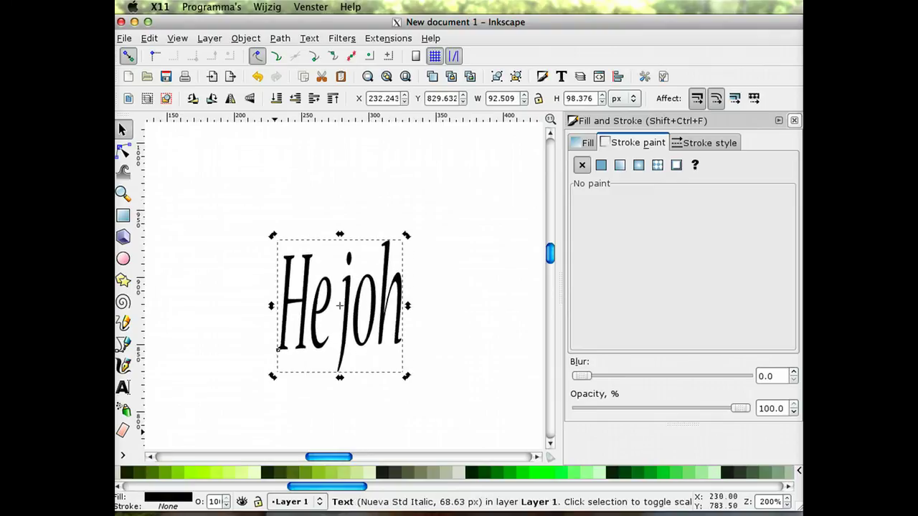
key("super+Tab")
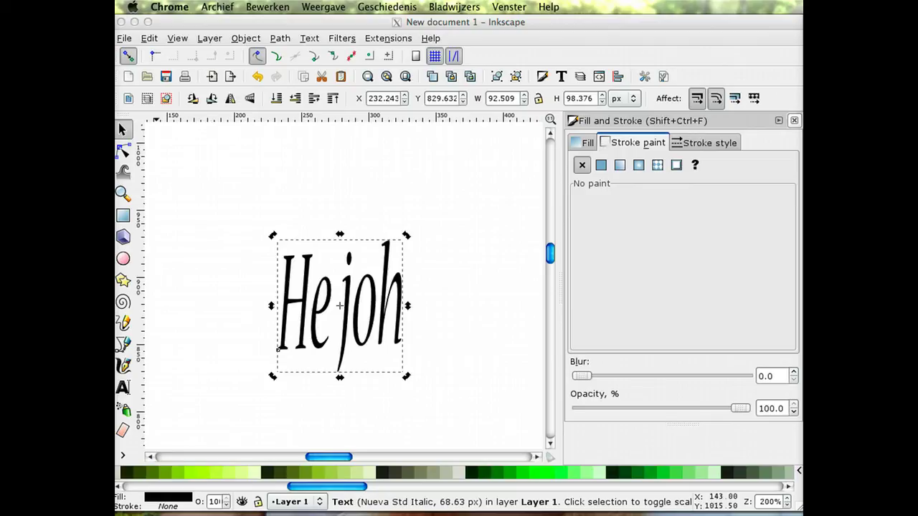
key("super+Tab")
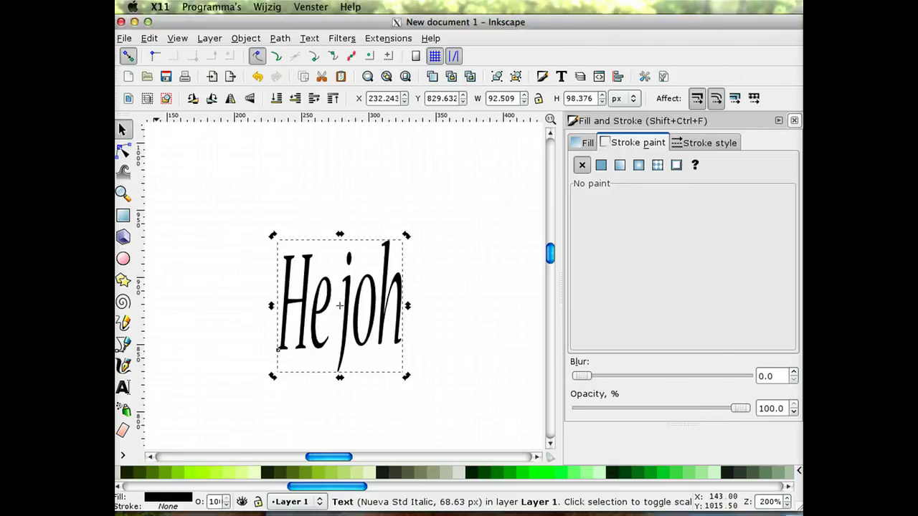
key("alt+f")
key("Down")
key("Down")
key("Down")
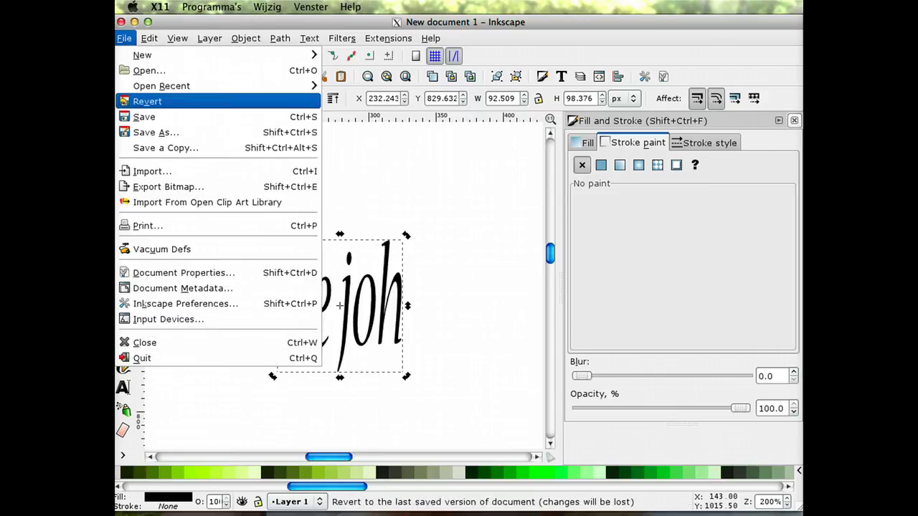
key("Down")
key("Down")
key("Up")
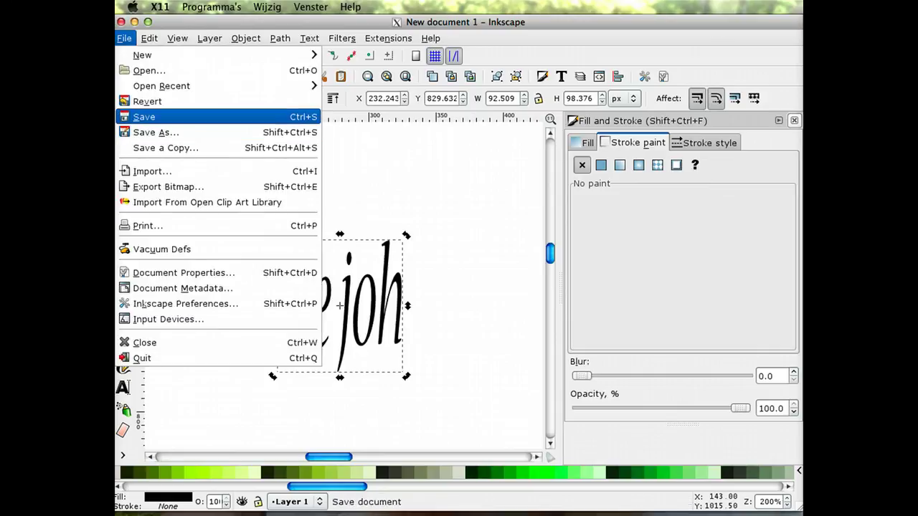
key("Return")
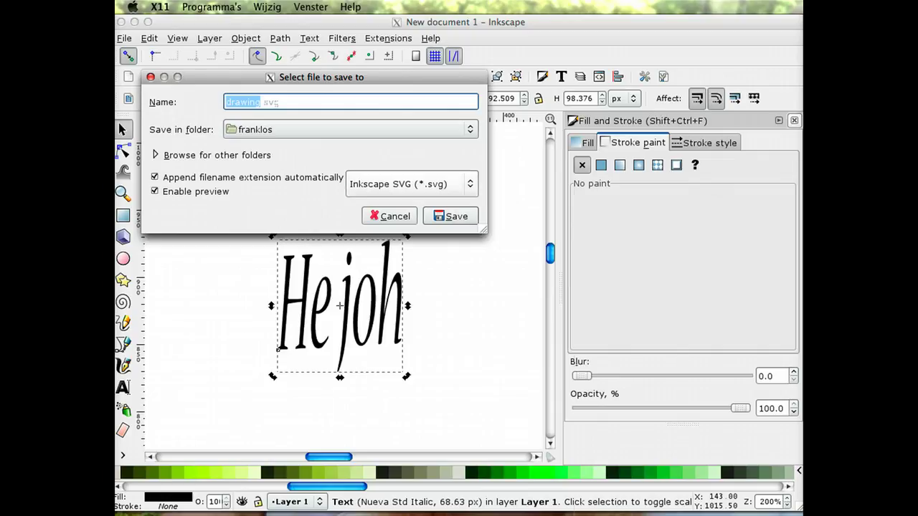
left_click(411, 183)
key("space")
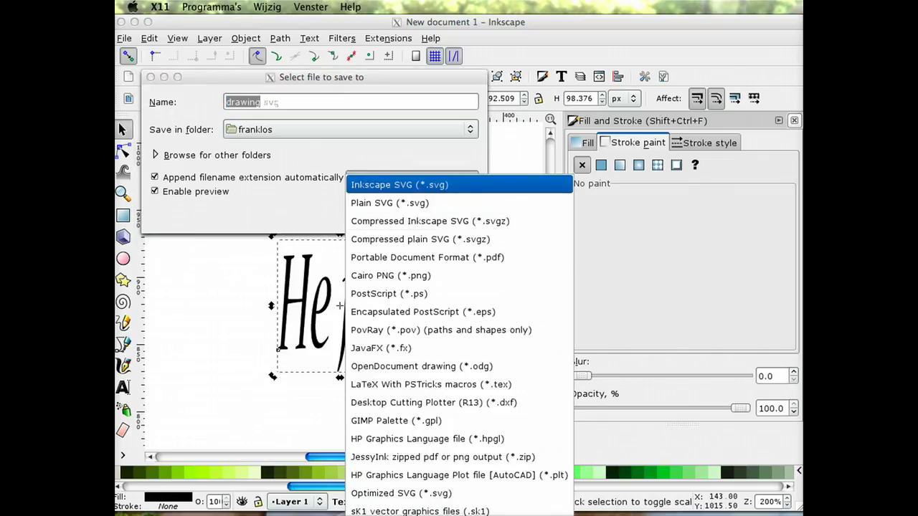
key("Down")
key("Down")
key("Down")
key("Down")
key("Down")
key("Down")
key("Down")
key("Down")
key("Down")
key("Down")
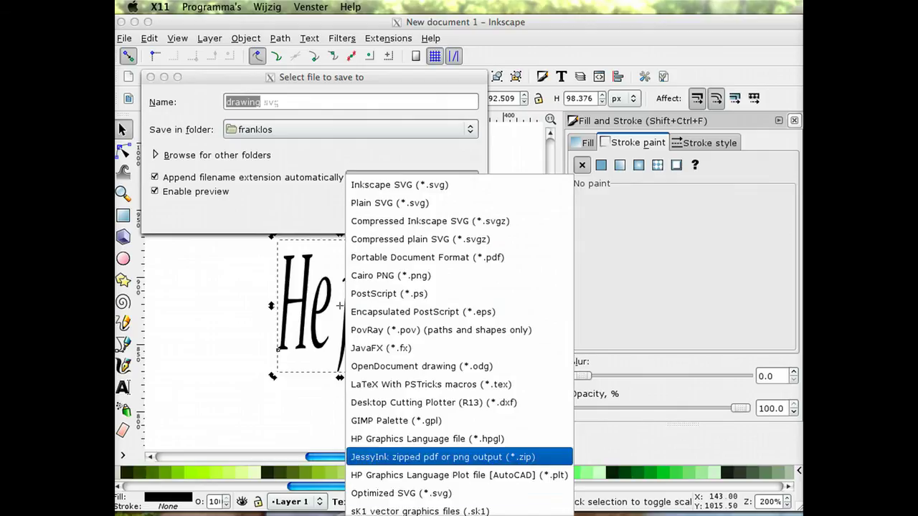
key("Down")
key("Down")
key("Down")
key("Up")
key("Up")
key("Up")
key("Up")
key("Up")
key("Up")
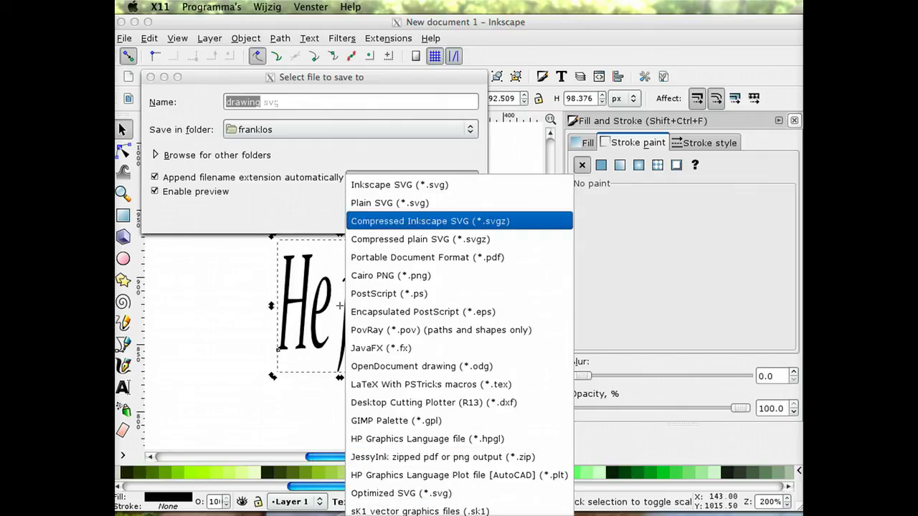
key("Up")
key("Up")
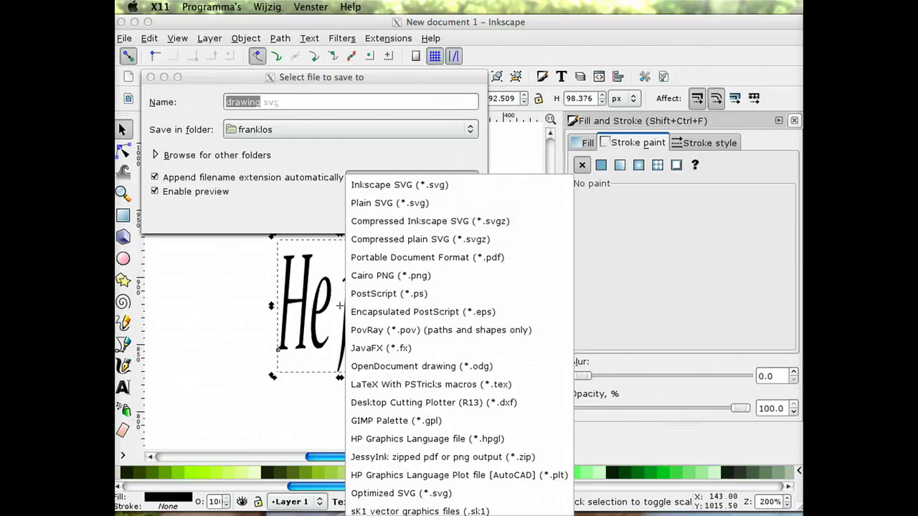
key("Return")
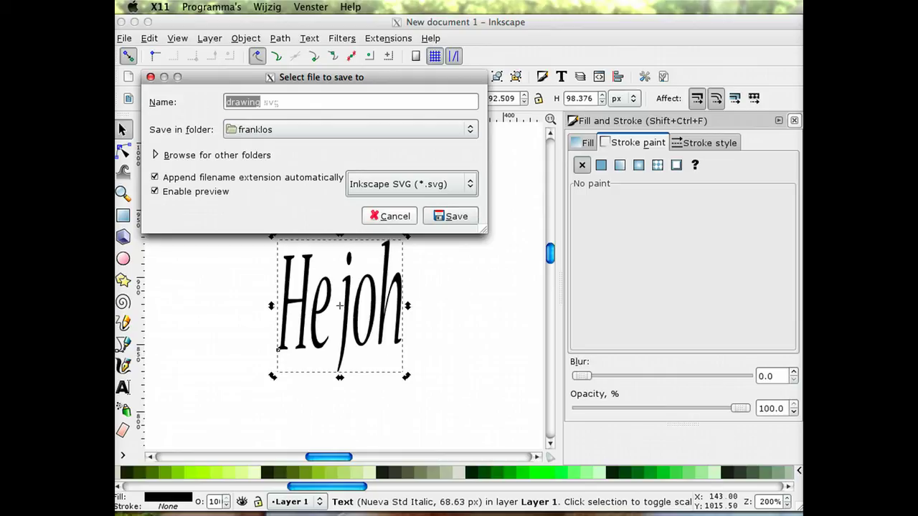
key("Tab")
key("Return")
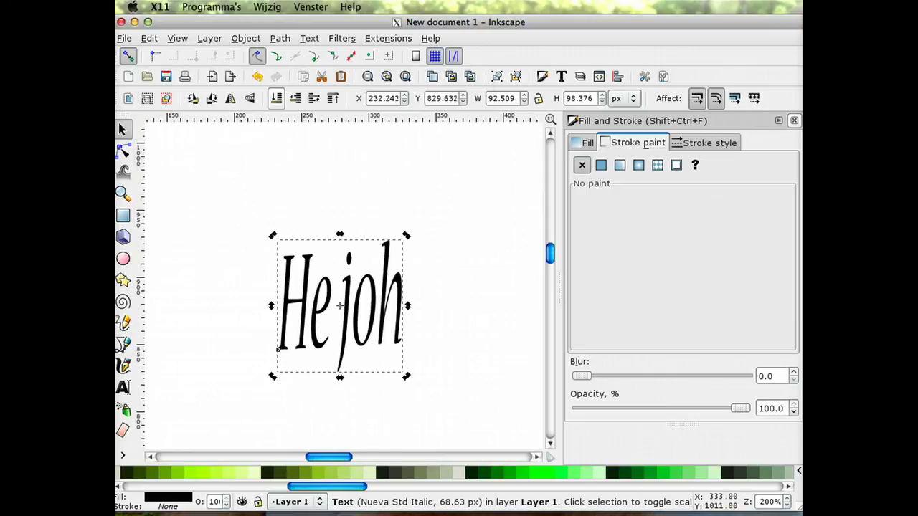
Step: Start Save As, check the format list keeping Inkscape SVG, then cancel and deselect He joh
key("alt+f")
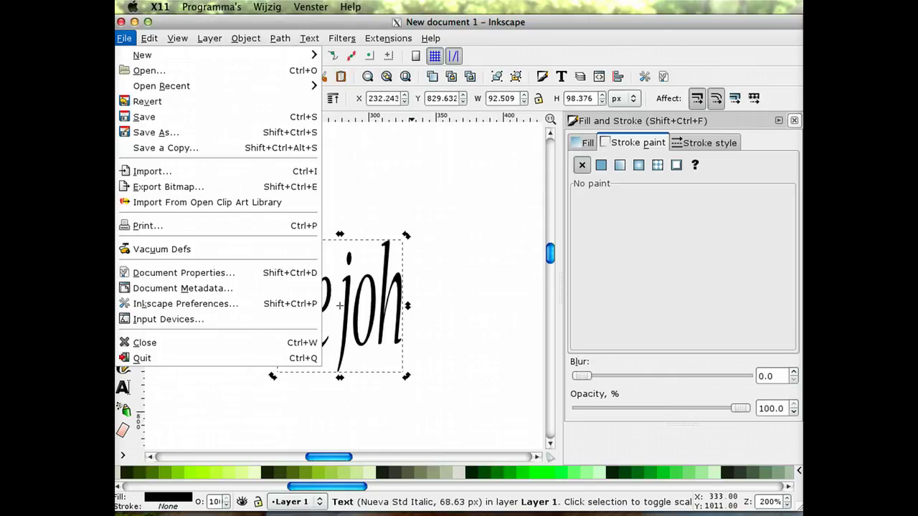
key("Down")
key("Down")
key("Down")
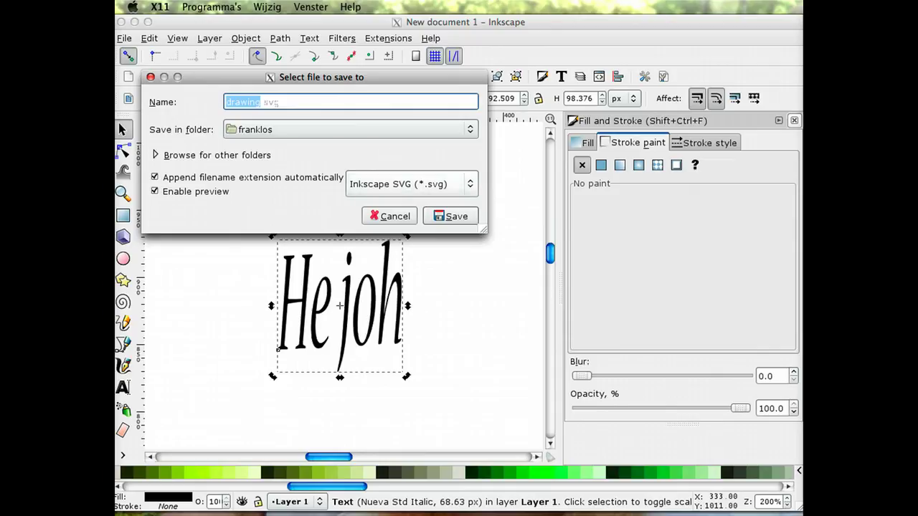
left_click(412, 183)
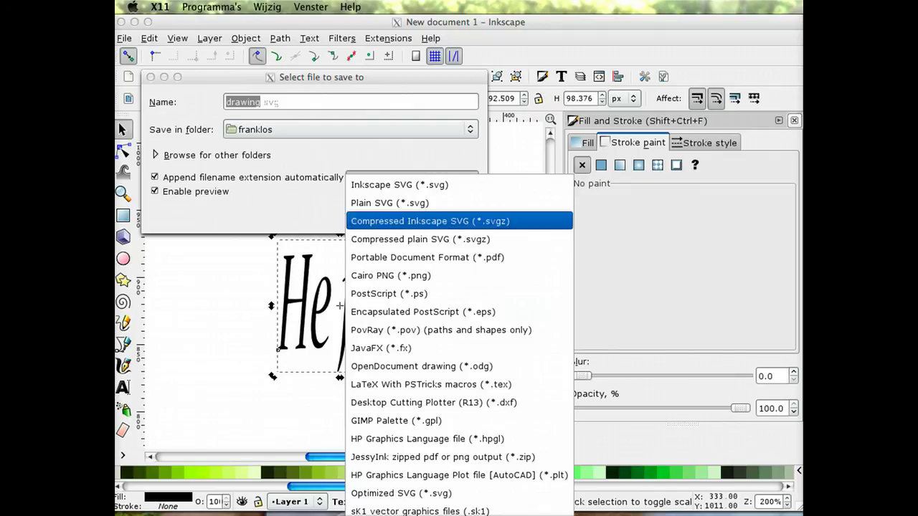
key("Escape")
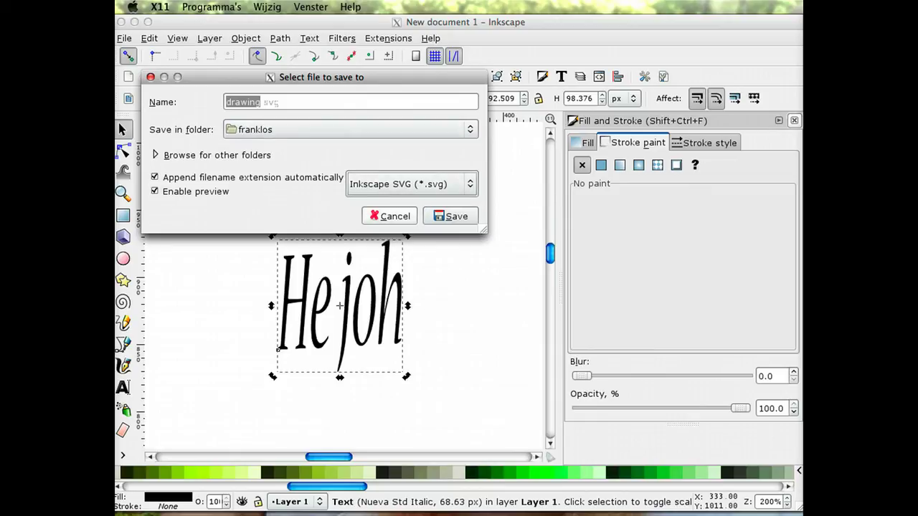
key("Tab")
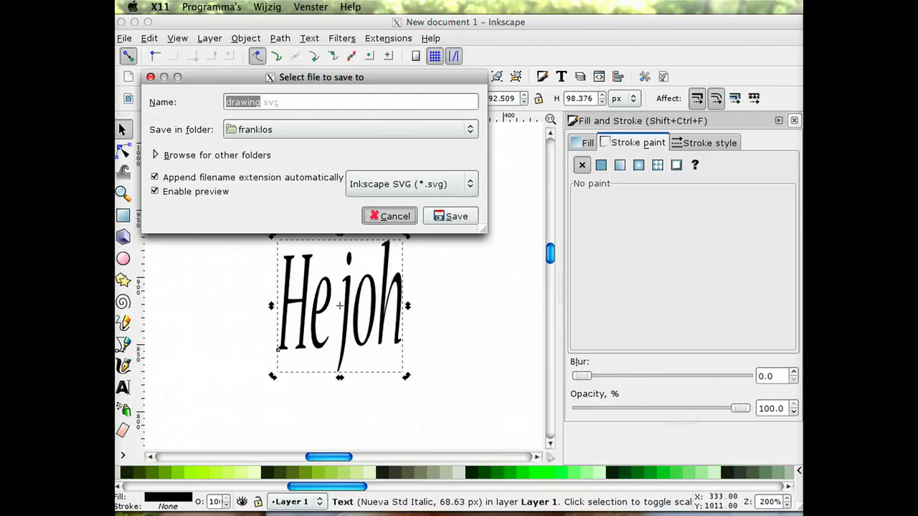
key("Return")
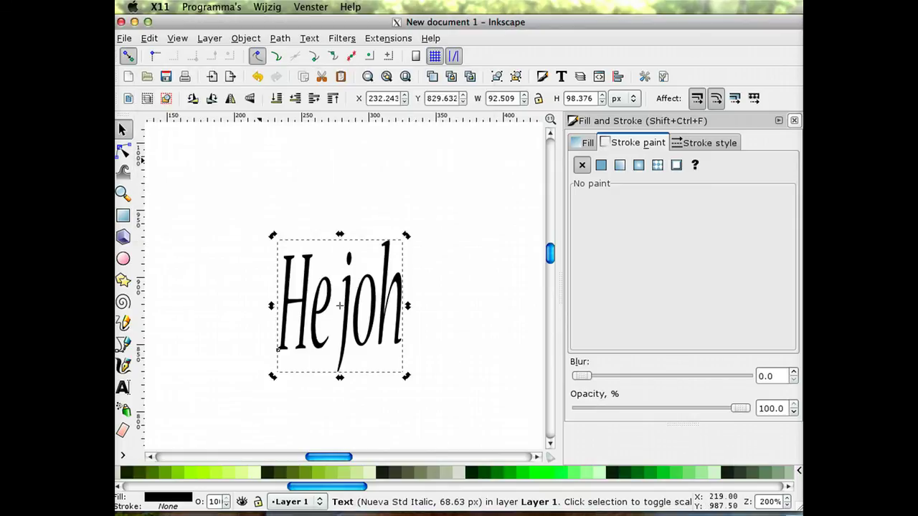
key("Escape")
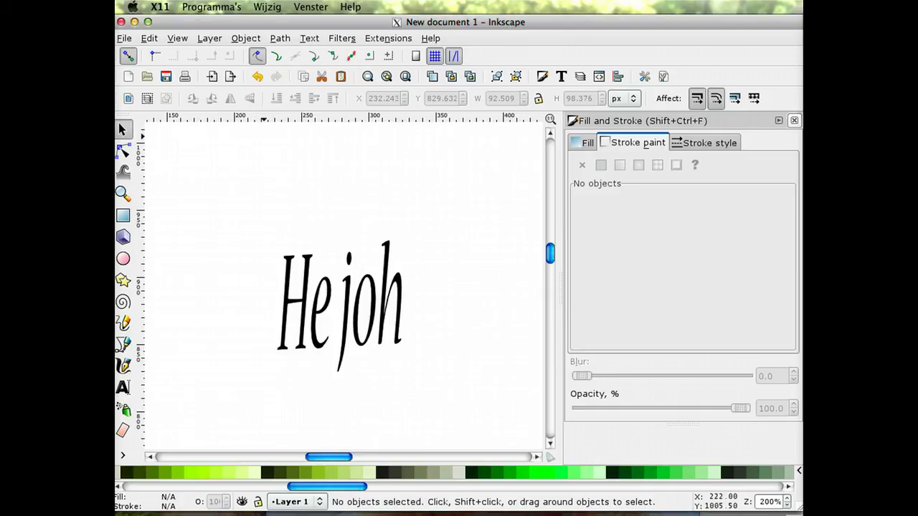
Step: Export the page as ding.png into Pictures at 742 × 1052 px, then close the export dialog
left_click(124, 38)
left_click(168, 186)
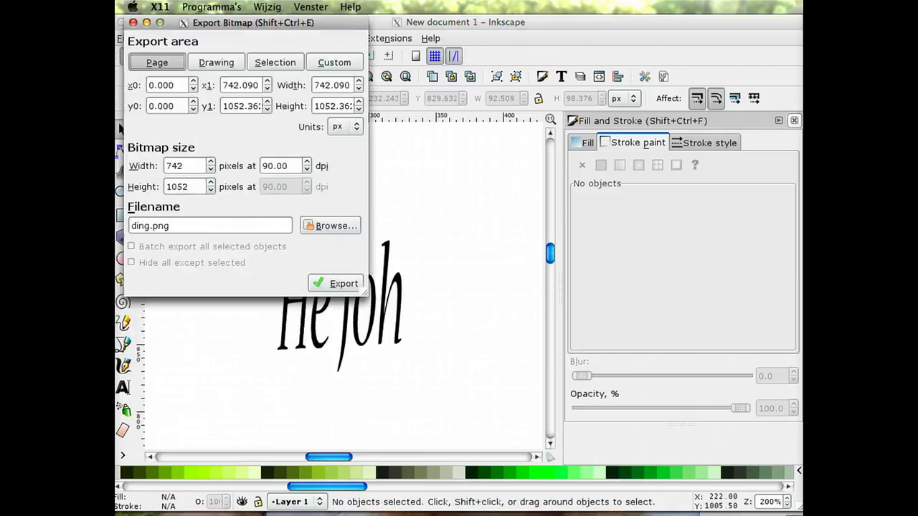
left_click(330, 225)
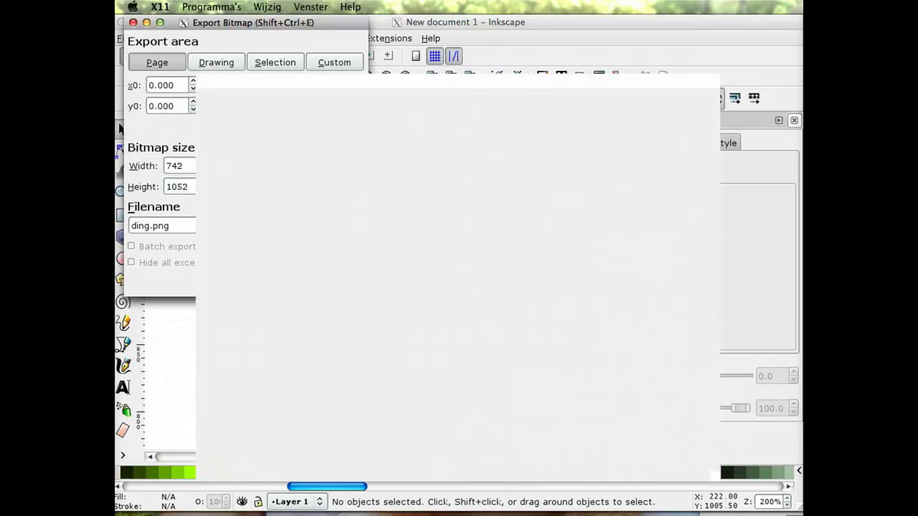
left_click(236, 266)
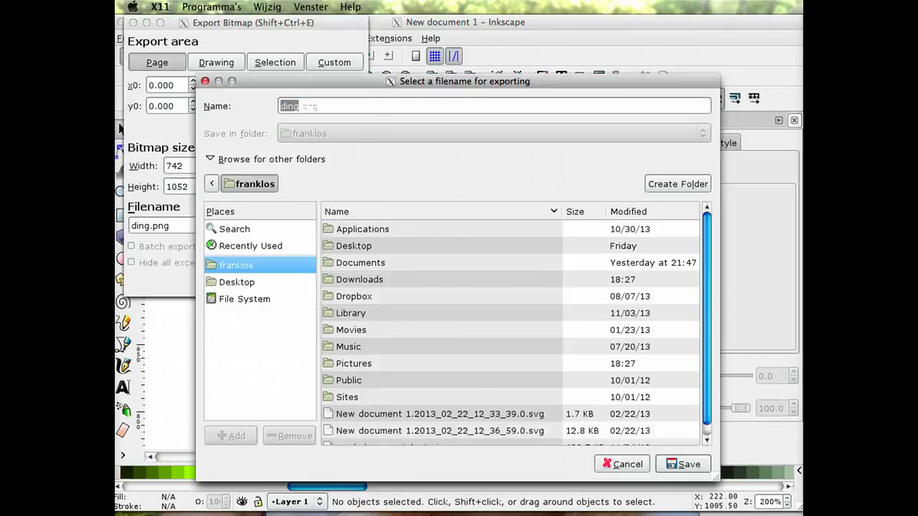
left_click(298, 106)
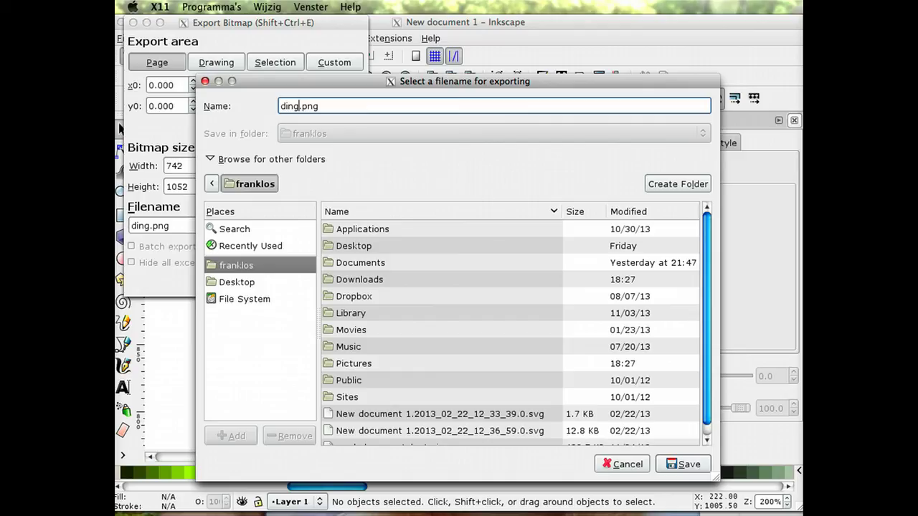
double_click(353, 363)
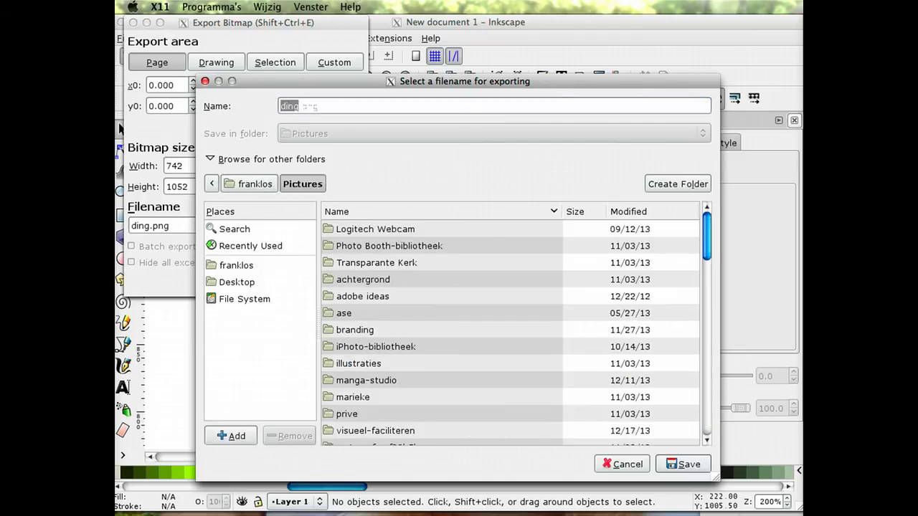
left_click(682, 464)
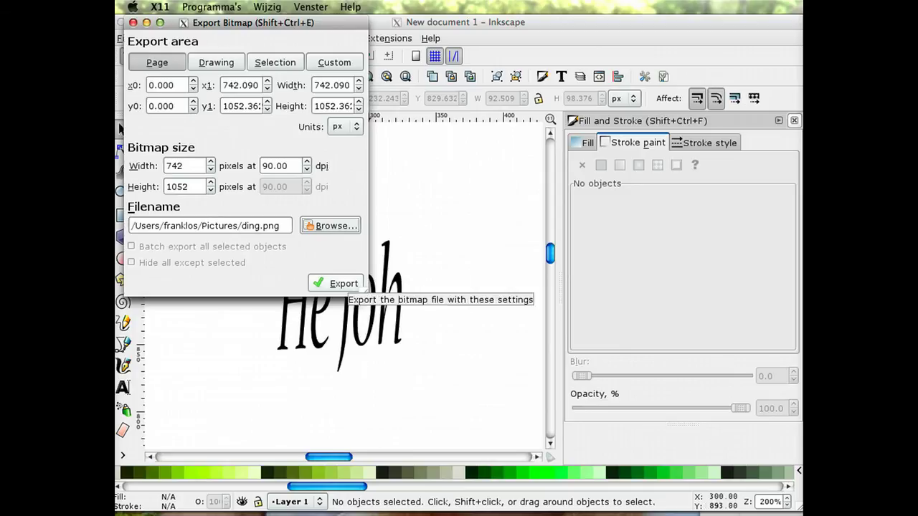
left_click(340, 284)
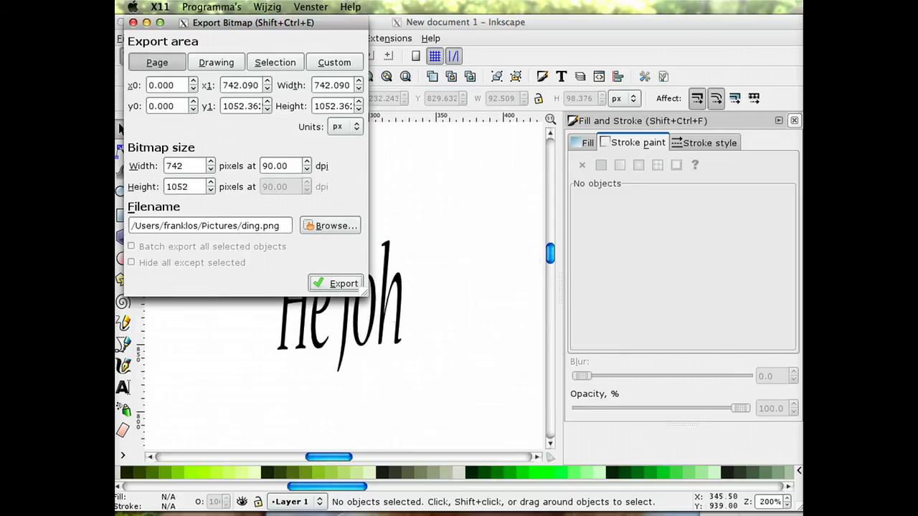
left_click(132, 23)
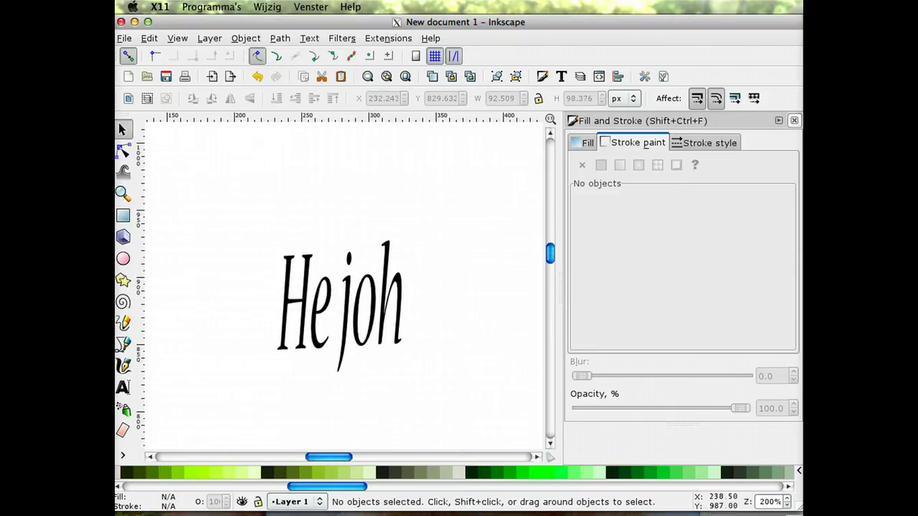